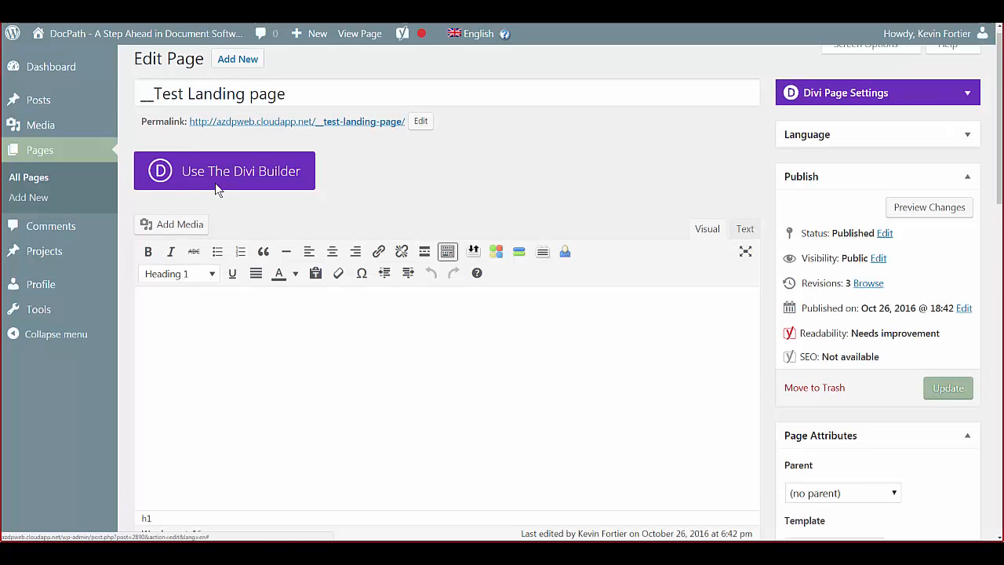
Switch the __Test Landing page to the Divi Builder and open the settings of its Text module
click(217, 187)
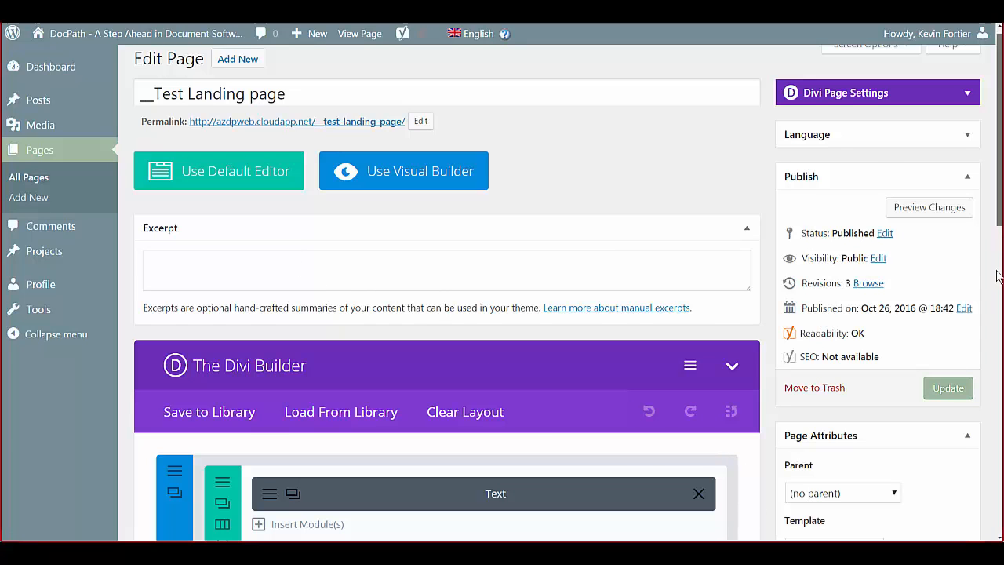
scroll(1001, 258, down, 2)
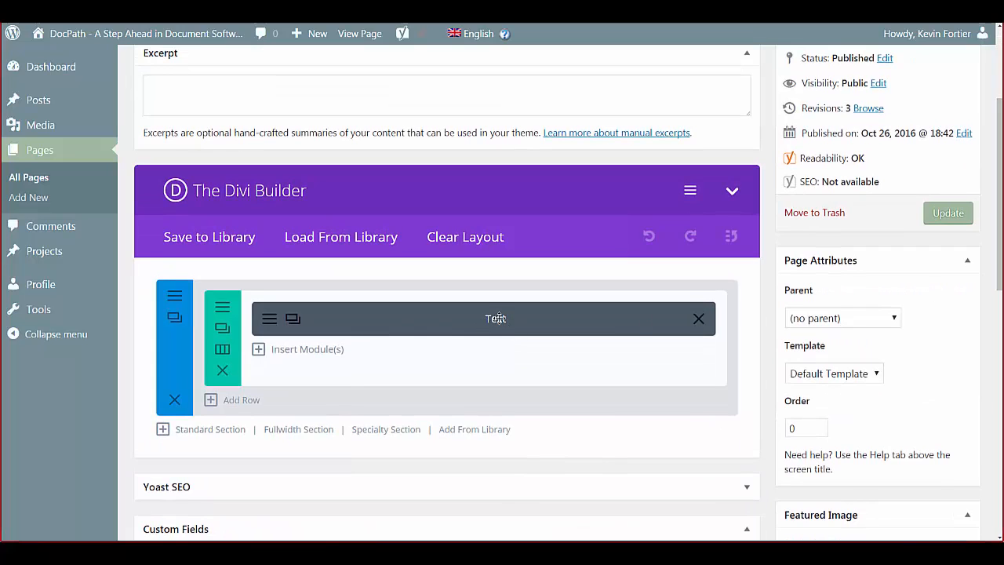
click(270, 322)
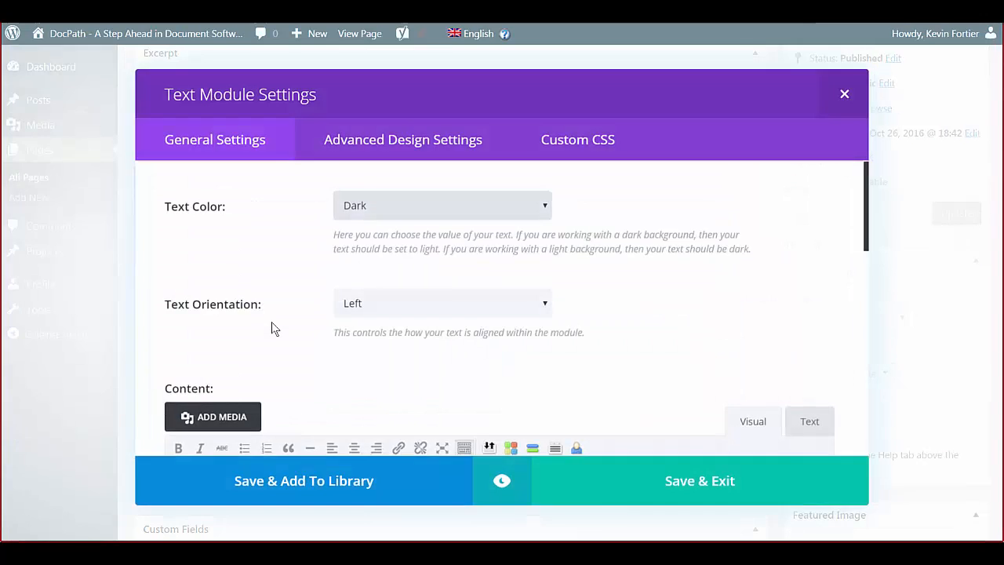
Examine the Text module's general settings, including its content, the device disabling options and the admin label
scroll(337, 348, down, 5)
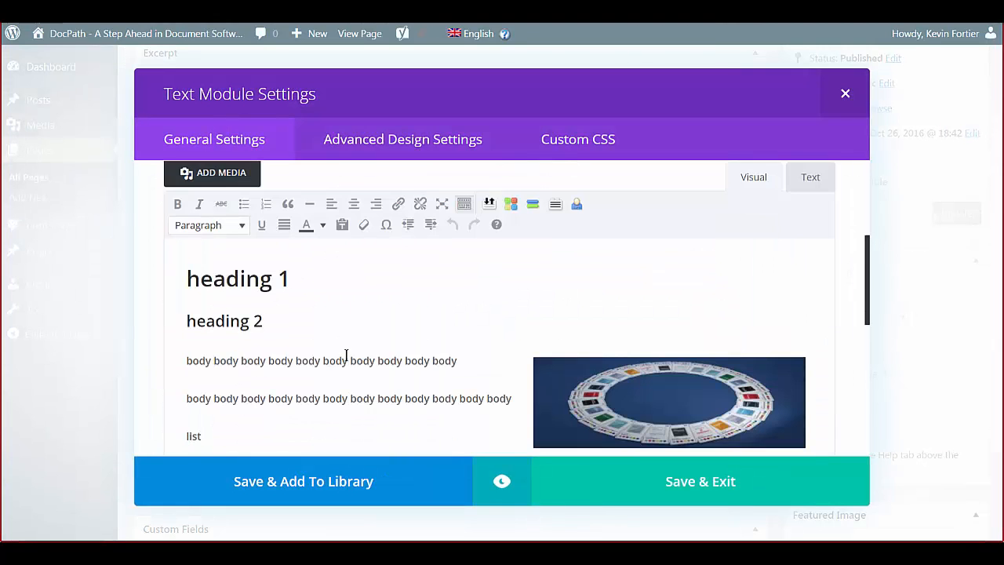
scroll(347, 355, down, 3)
scroll(348, 359, down, 2)
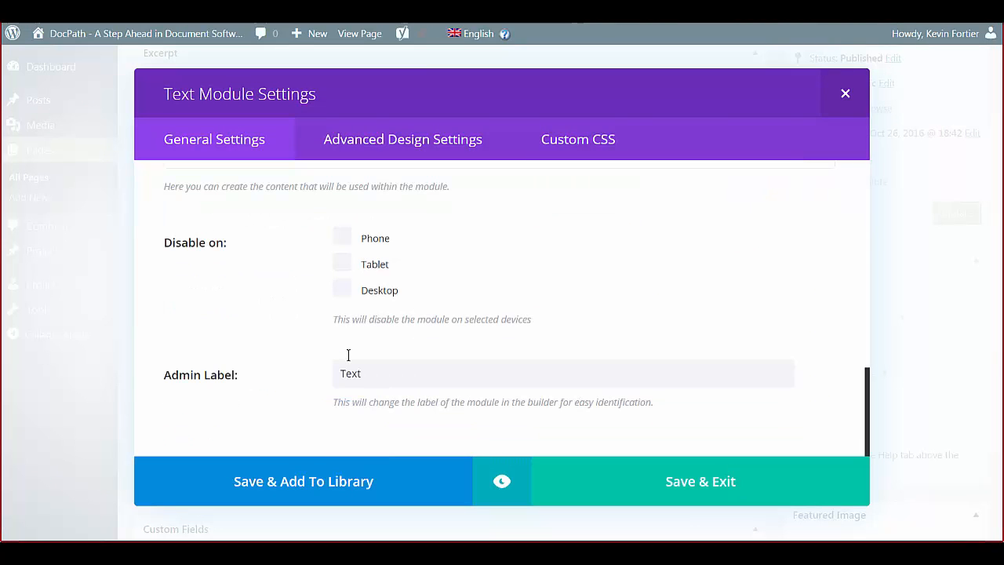
scroll(349, 361, up, 3)
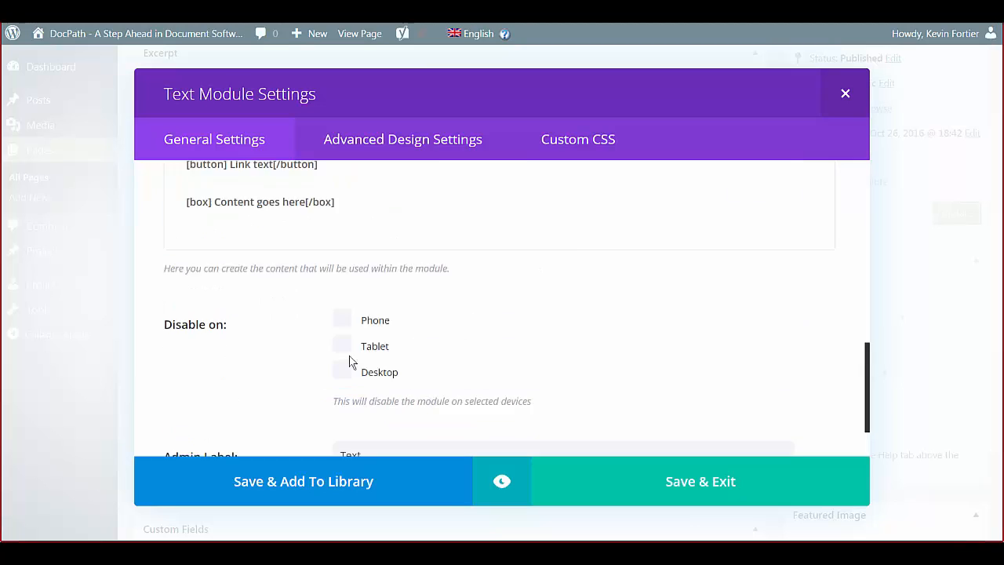
scroll(348, 354, down, 1)
scroll(353, 355, down, 3)
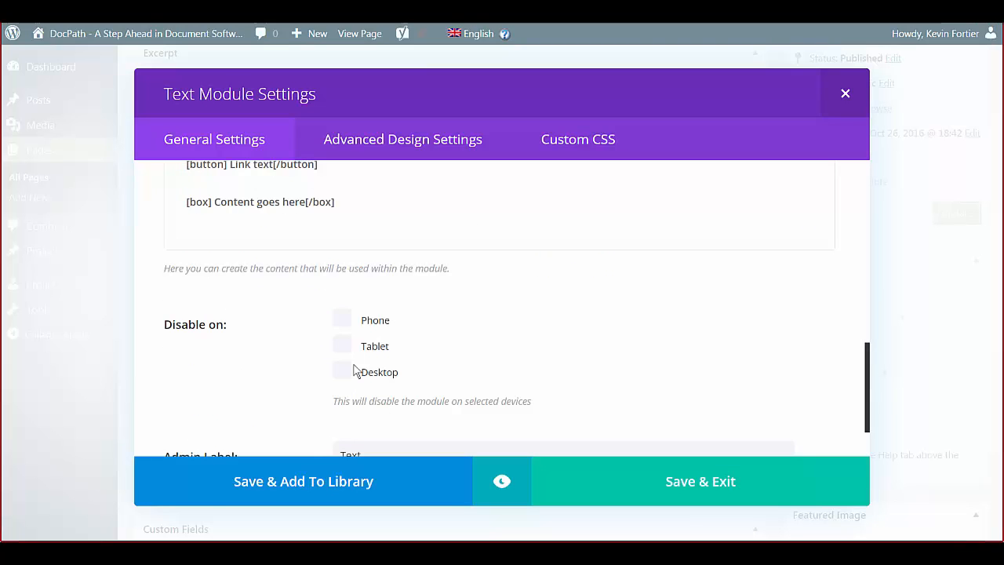
scroll(361, 356, up, 10)
scroll(361, 355, up, 3)
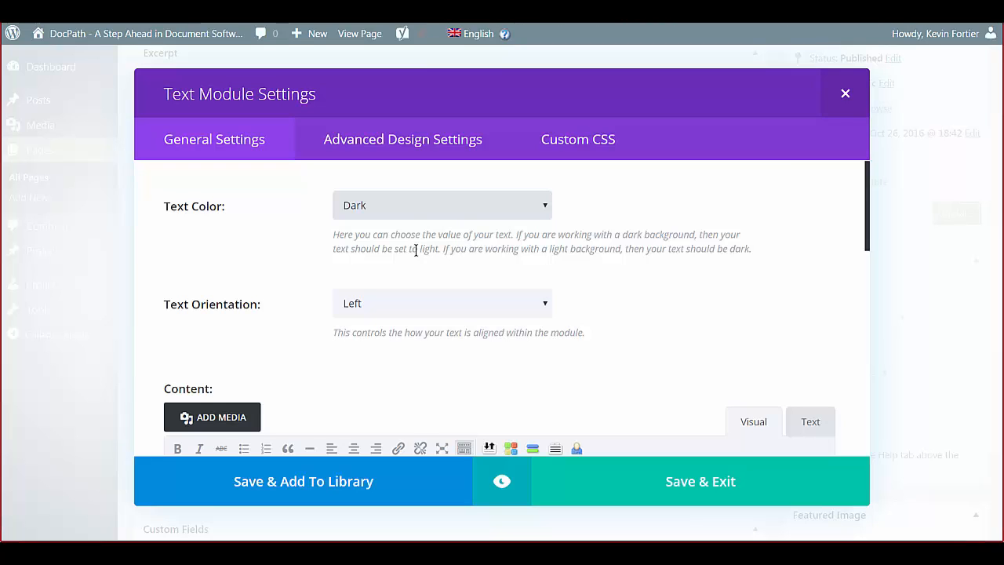
Set the module's text color to Light and its text orientation to Center
click(423, 210)
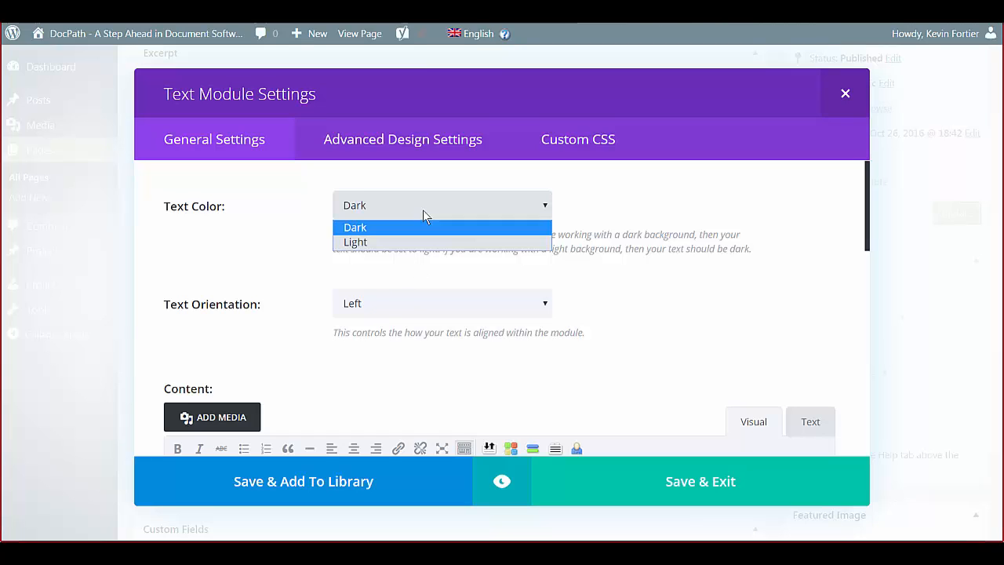
click(405, 240)
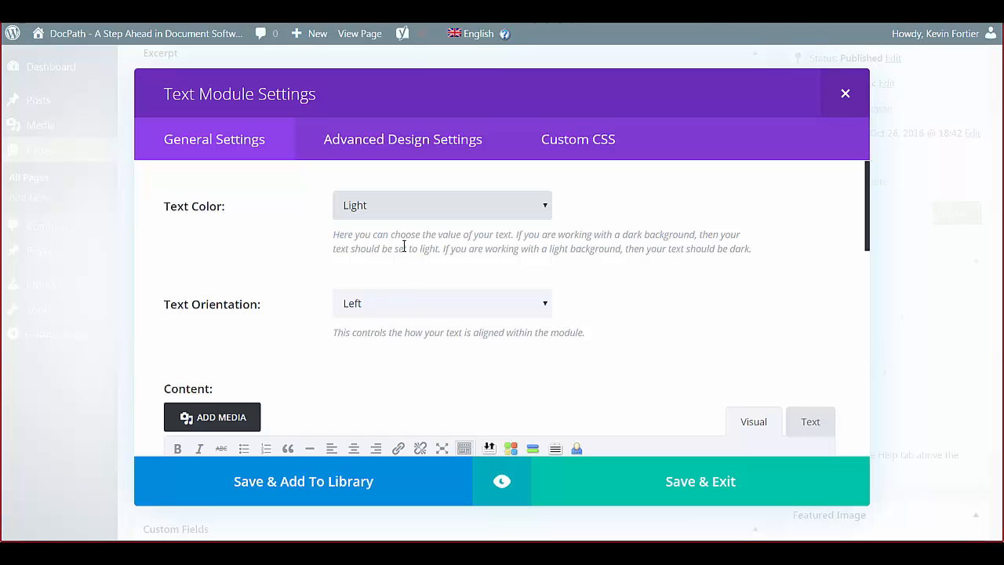
scroll(427, 383, down, 2)
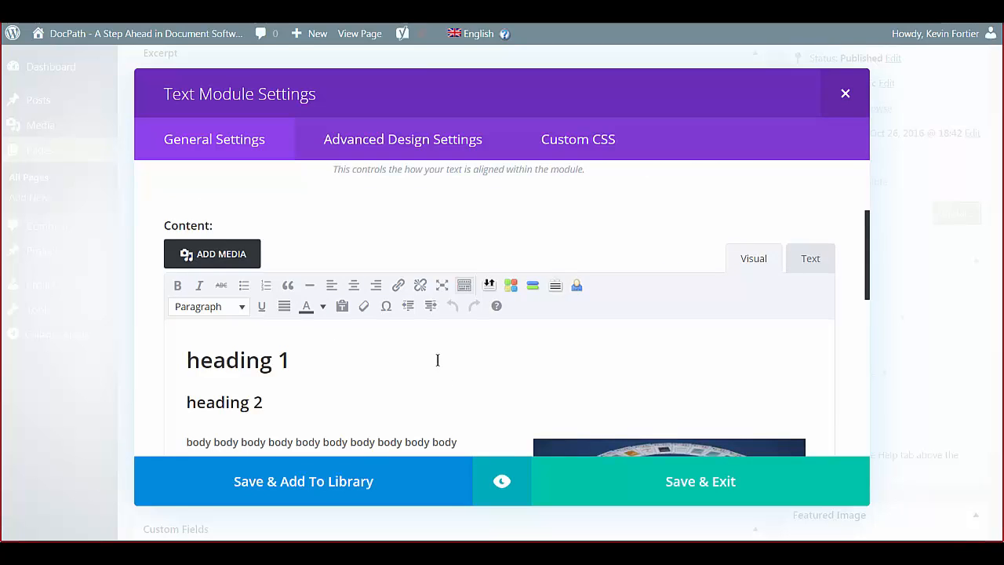
scroll(437, 359, up, 2)
click(538, 307)
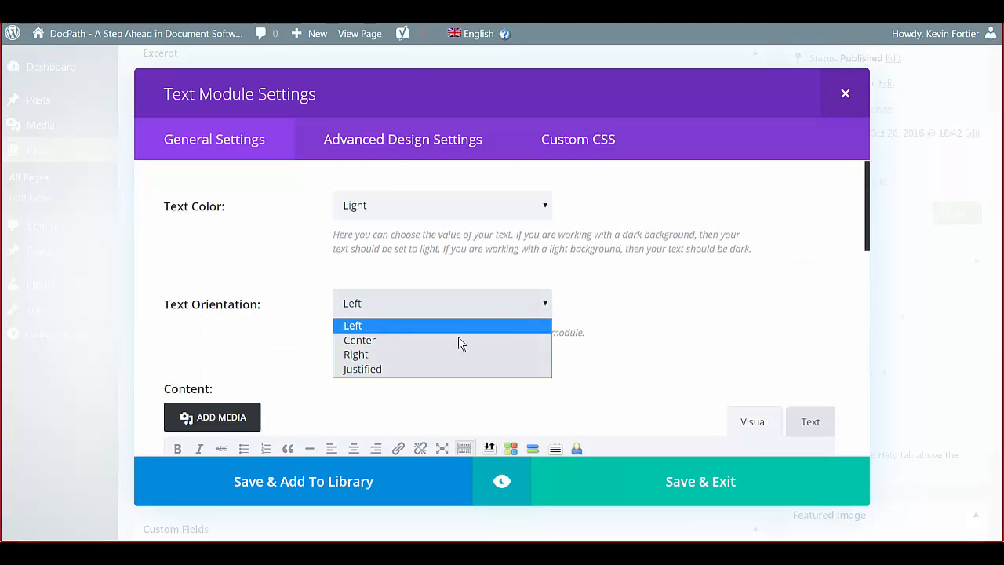
click(368, 341)
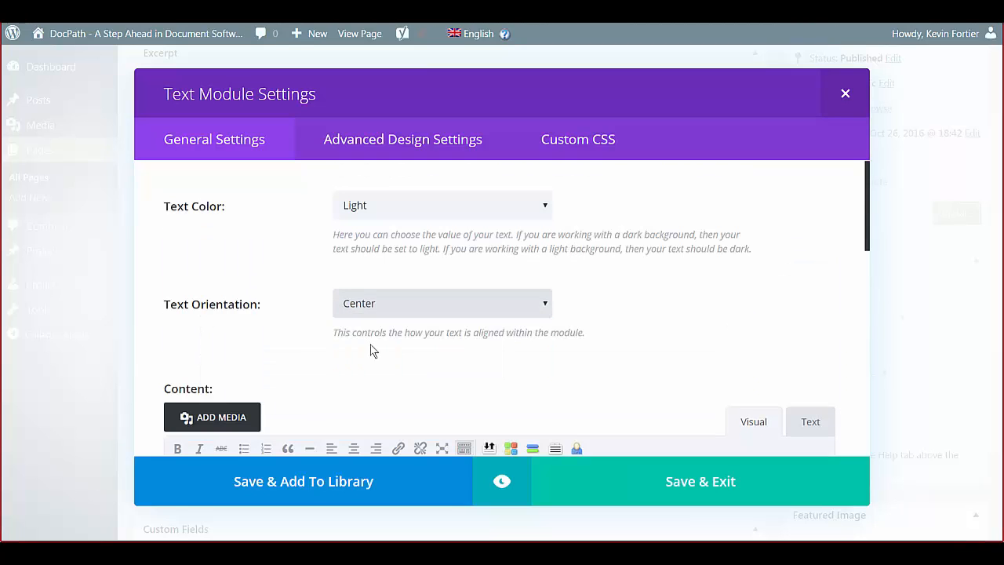
Change the module's admin label to "main text"
scroll(529, 392, down, 5)
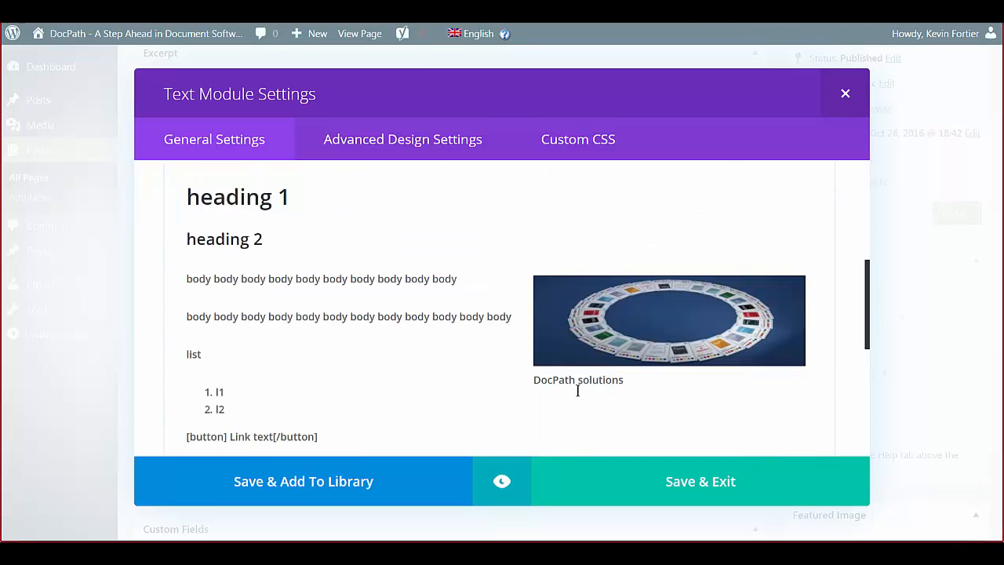
scroll(578, 389, down, 2)
scroll(581, 396, down, 2)
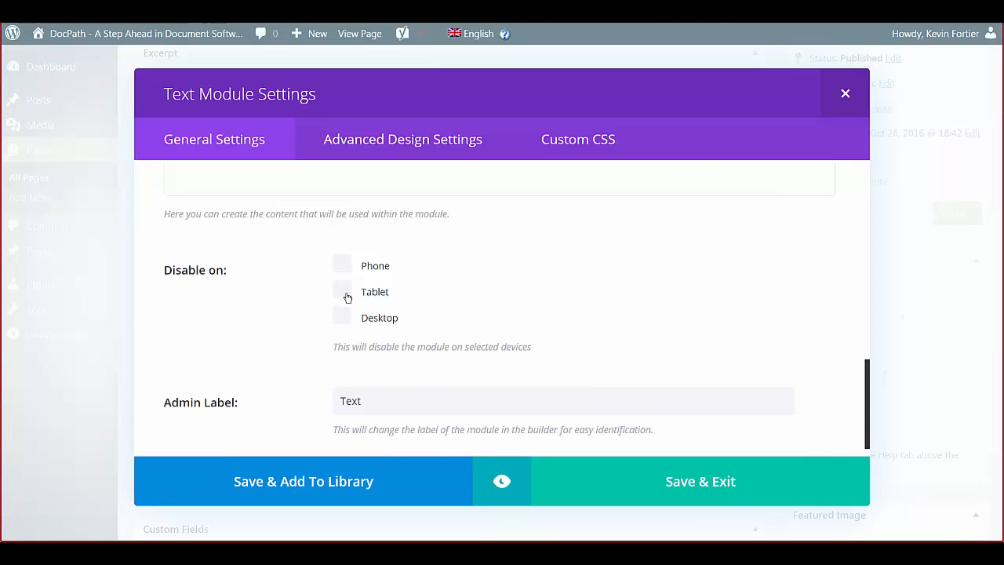
double_click(329, 396)
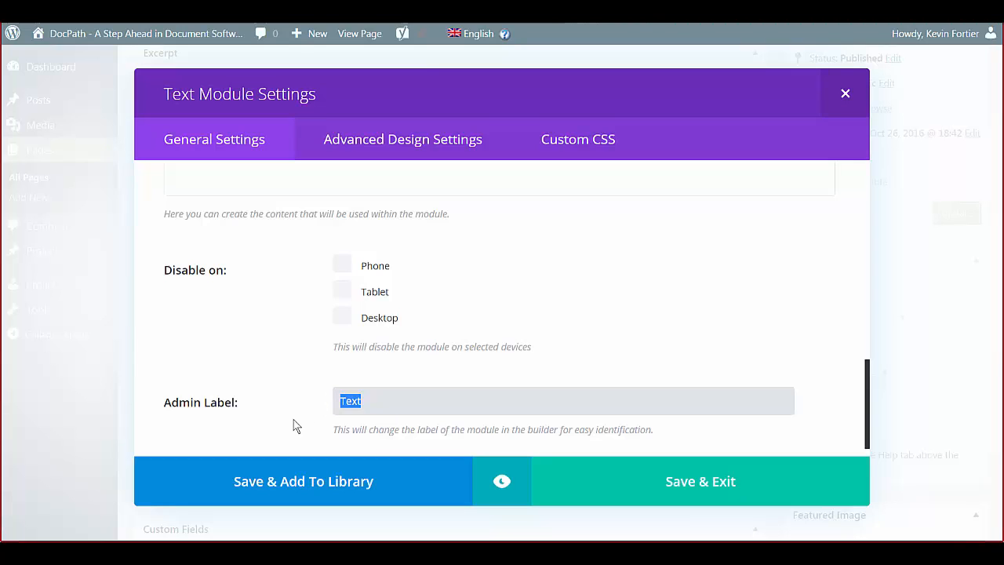
text(m)
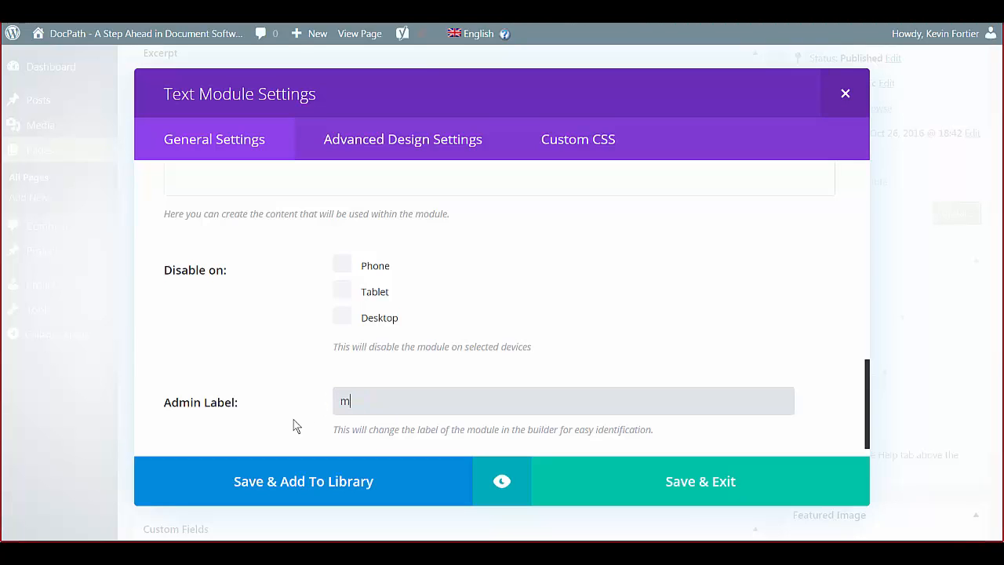
text(ain text)
scroll(475, 370, down, 1)
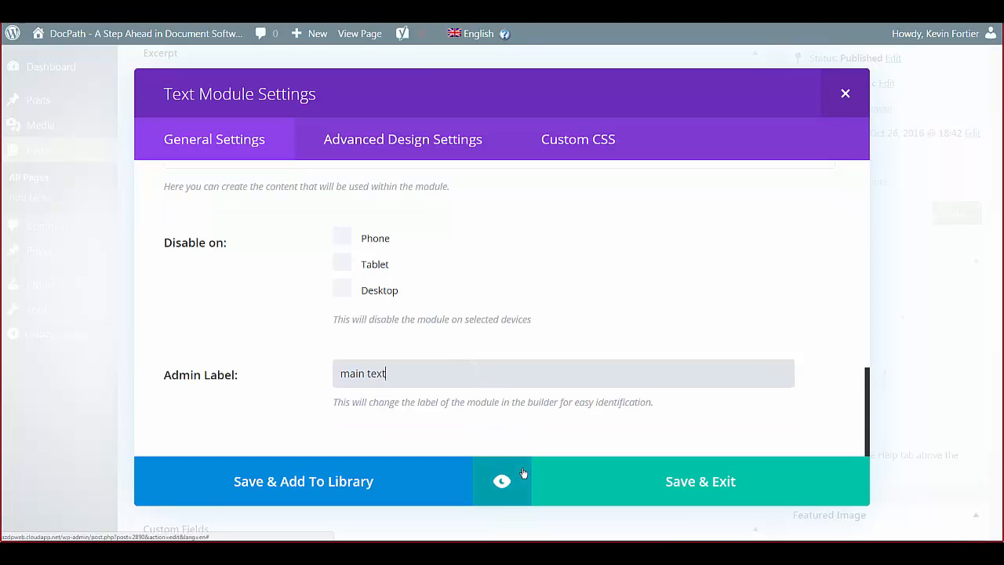
Preview the module in the desktop view, check the image, link button and content box, and return to the settings
click(502, 484)
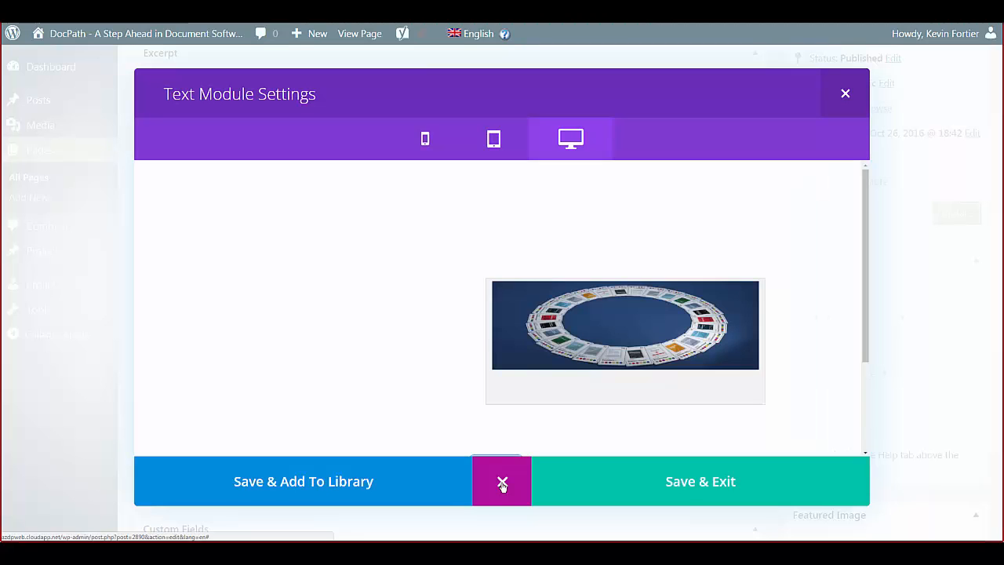
scroll(459, 333, down, 2)
scroll(459, 329, up, 2)
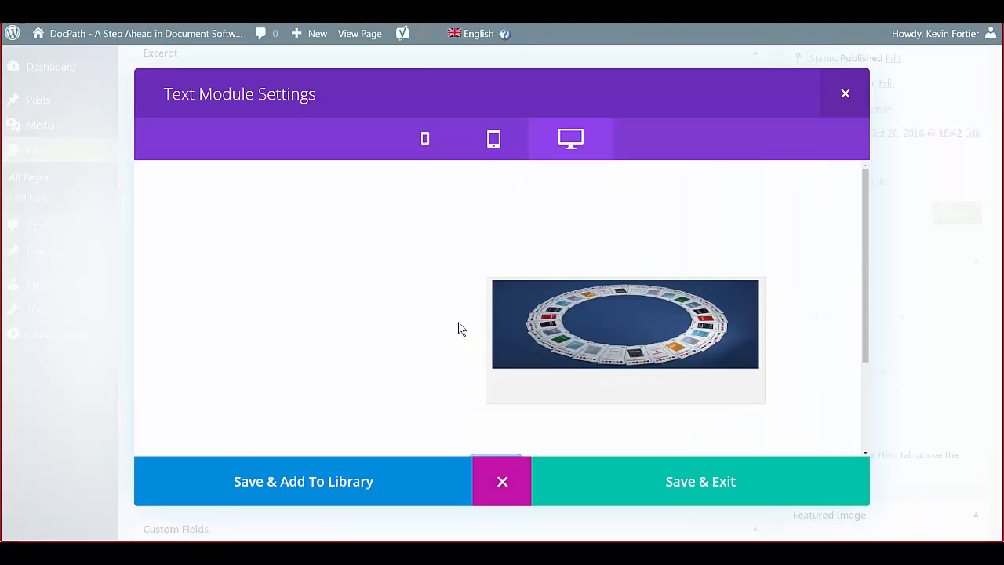
scroll(459, 322, down, 2)
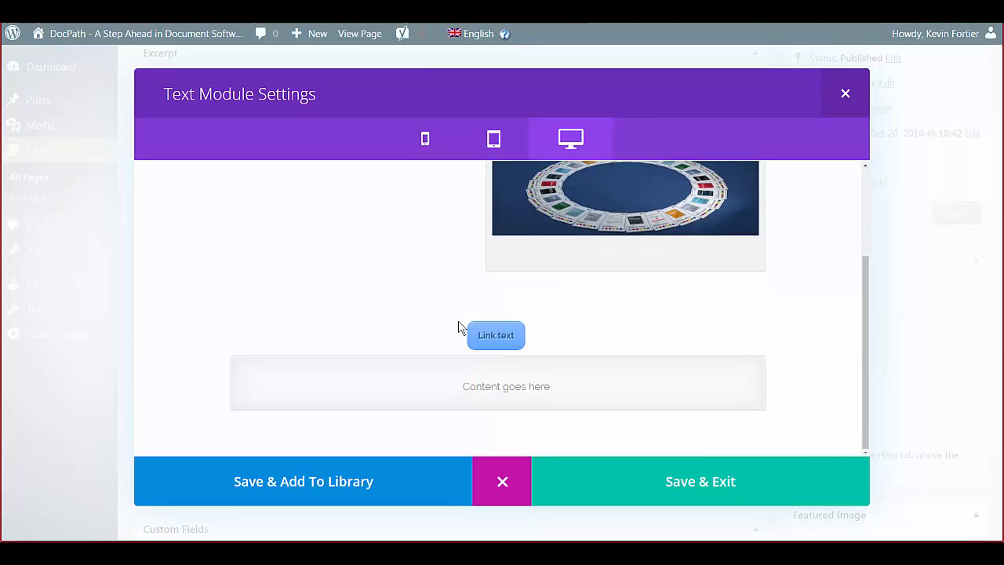
scroll(460, 328, up, 2)
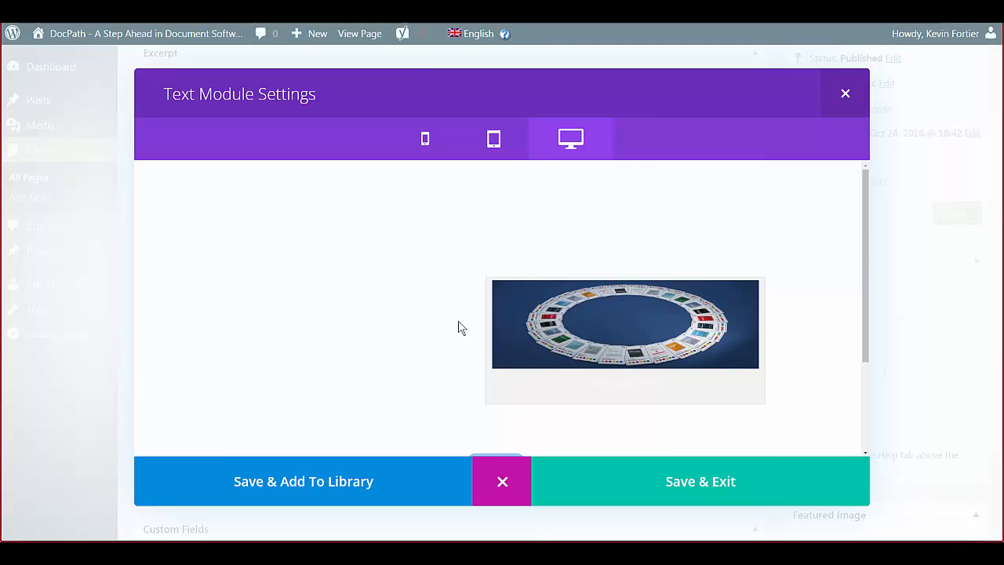
scroll(459, 327, down, 2)
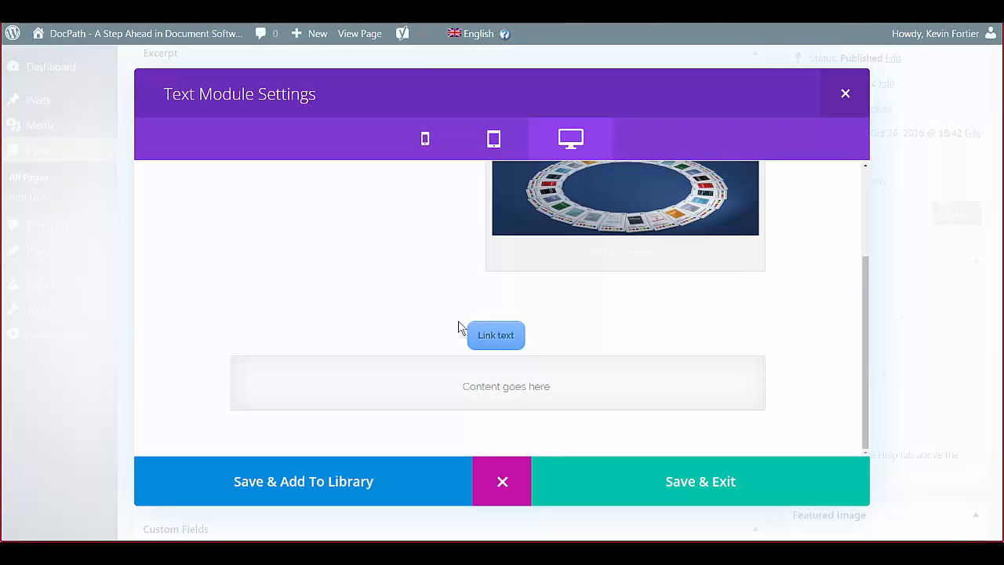
click(502, 484)
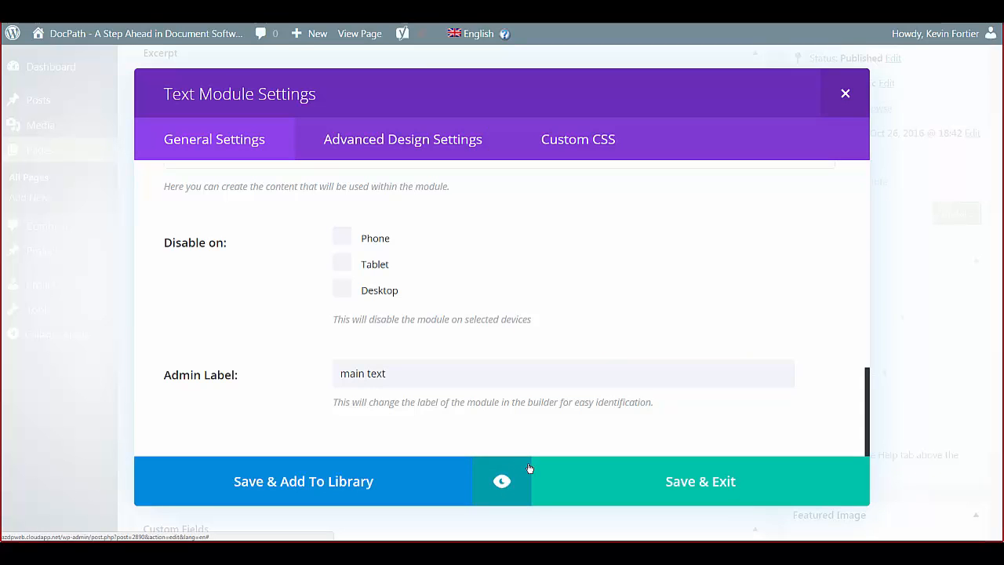
Save the text module's settings and open a preview of the page changes
click(709, 483)
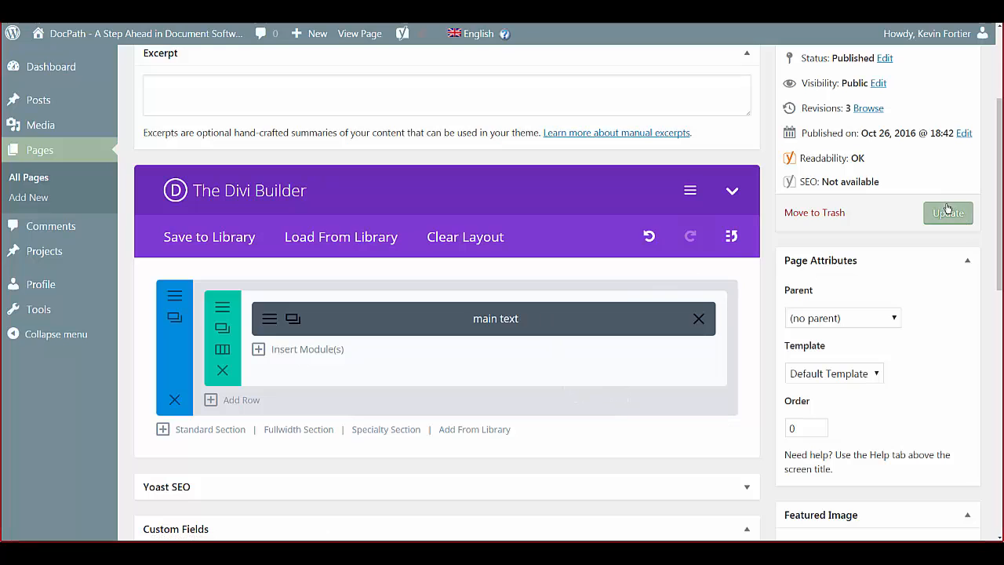
scroll(937, 199, up, 3)
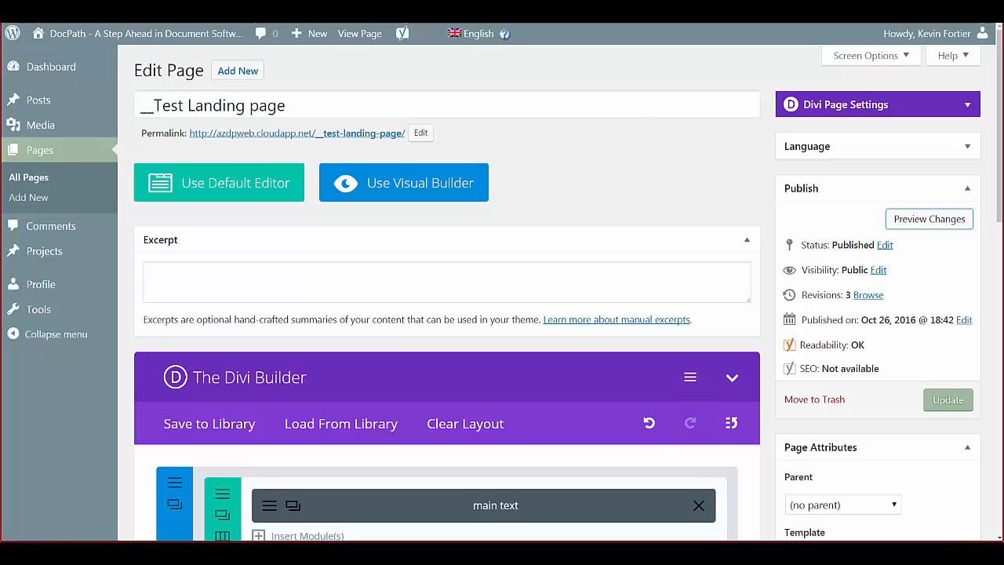
key(ctrl+Tab)
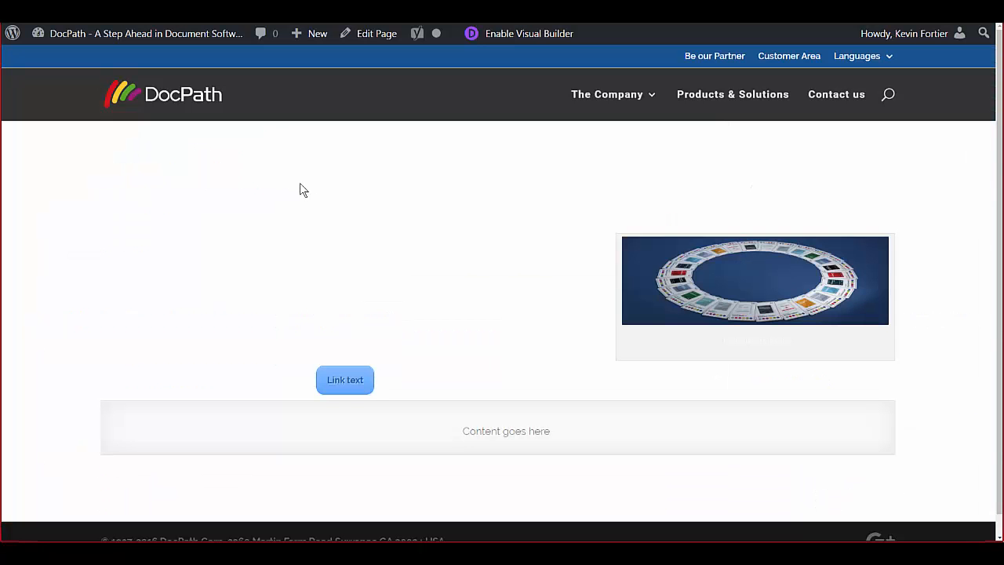
Examine the text area, image, link button and content box in the page preview, and close it
scroll(302, 280, down, 1)
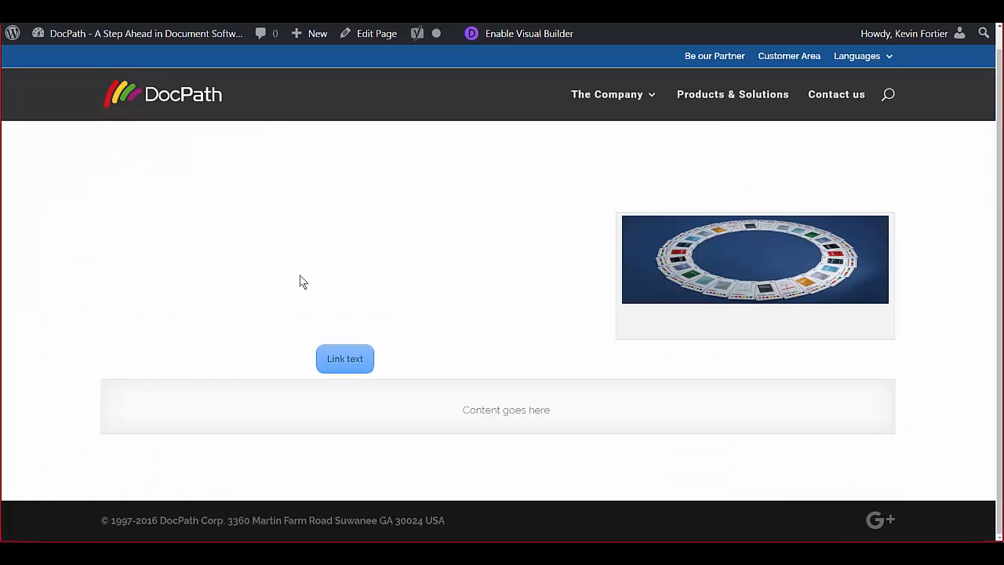
scroll(302, 280, up, 1)
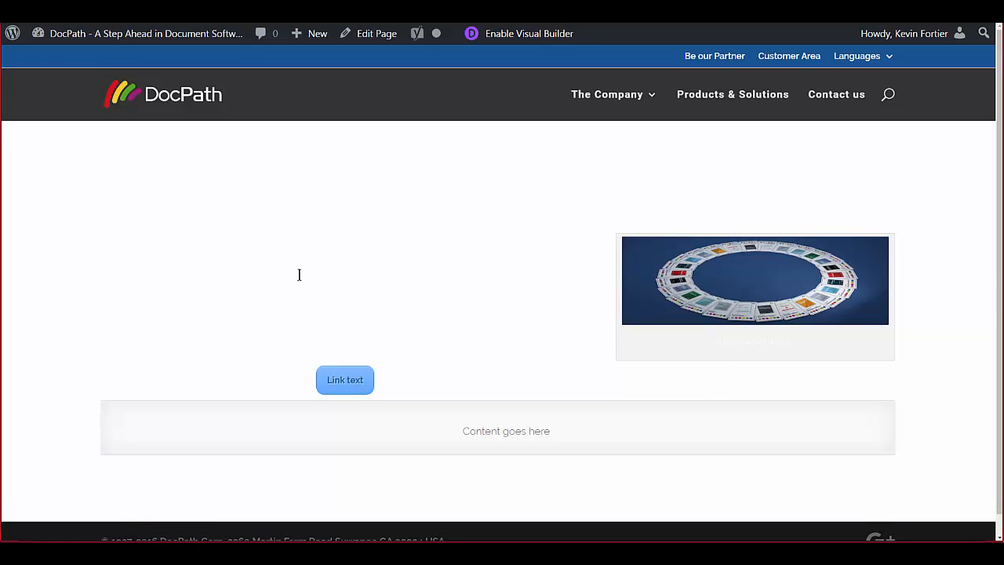
scroll(301, 278, down, 1)
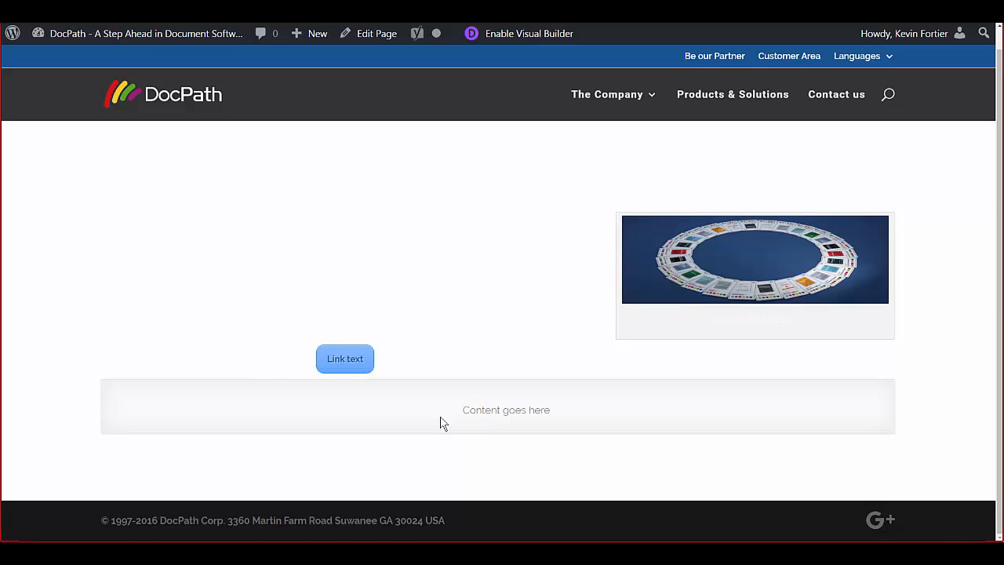
scroll(443, 424, up, 1)
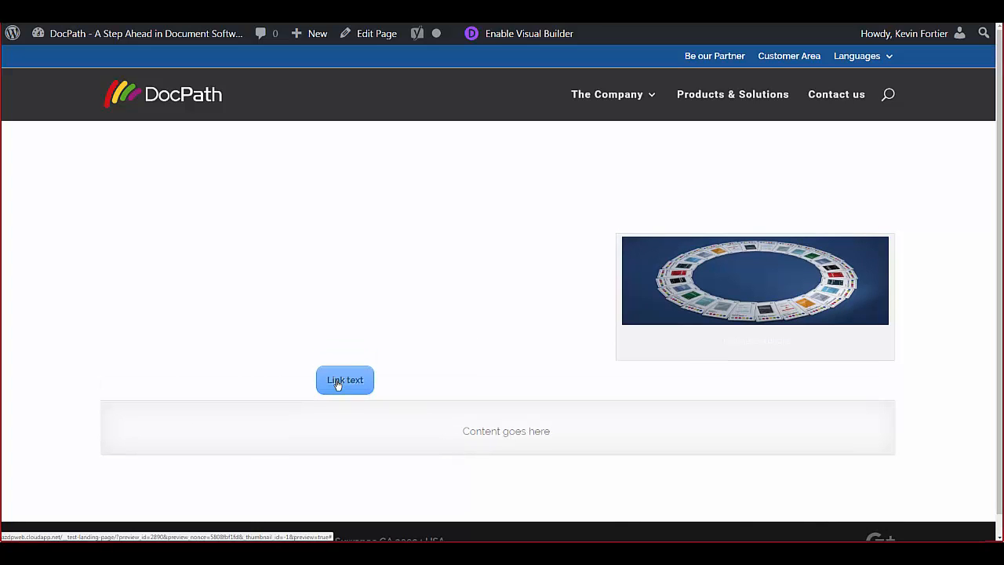
mouse_move(198, 31)
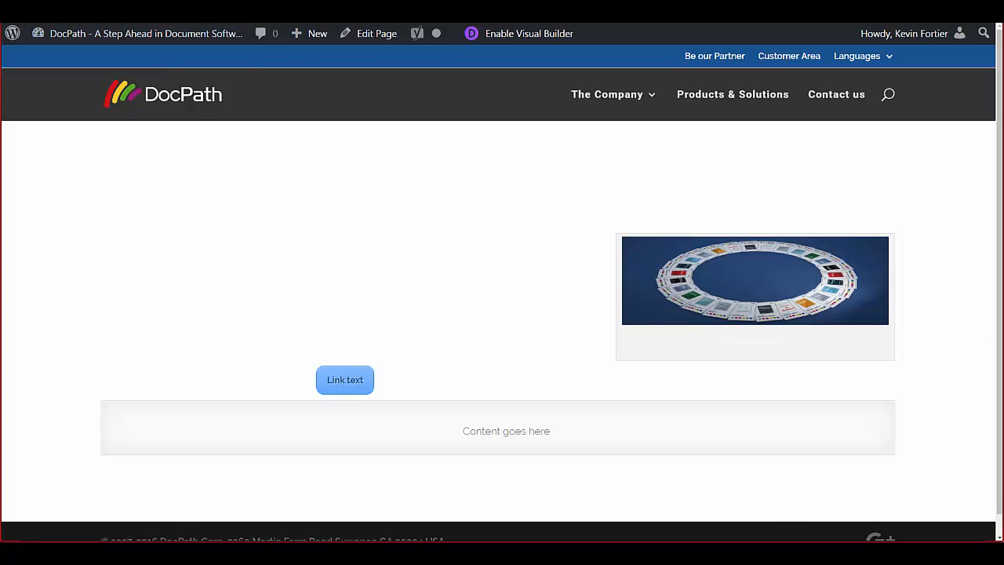
key(ctrl+w)
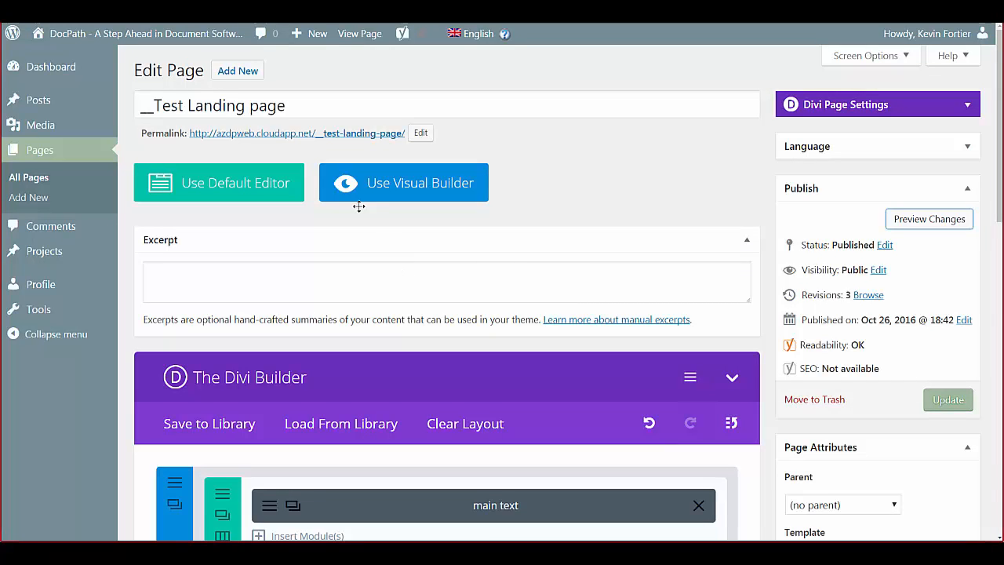
Open the "main text" module's settings and set its text color to Dark
scroll(468, 421, down, 2)
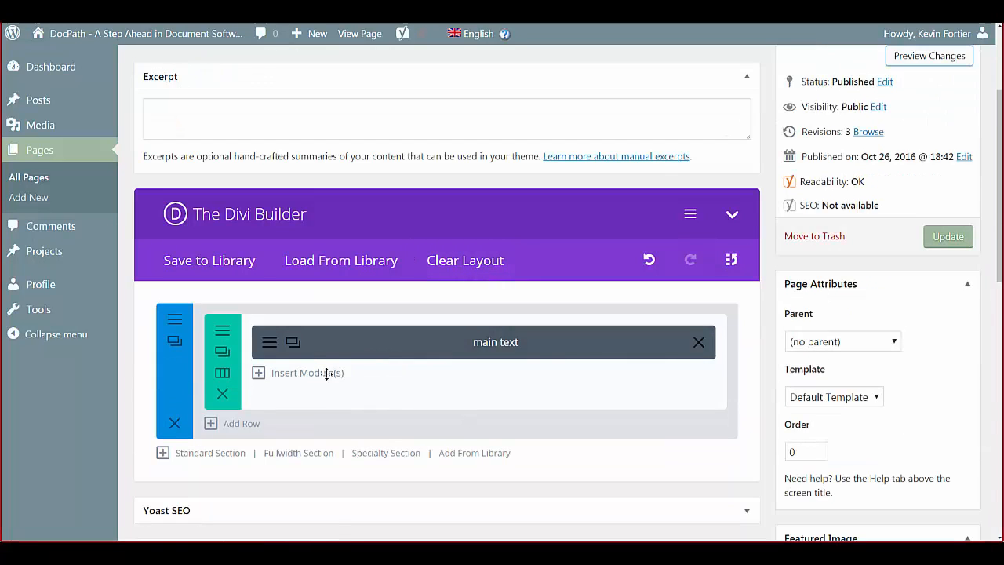
click(269, 342)
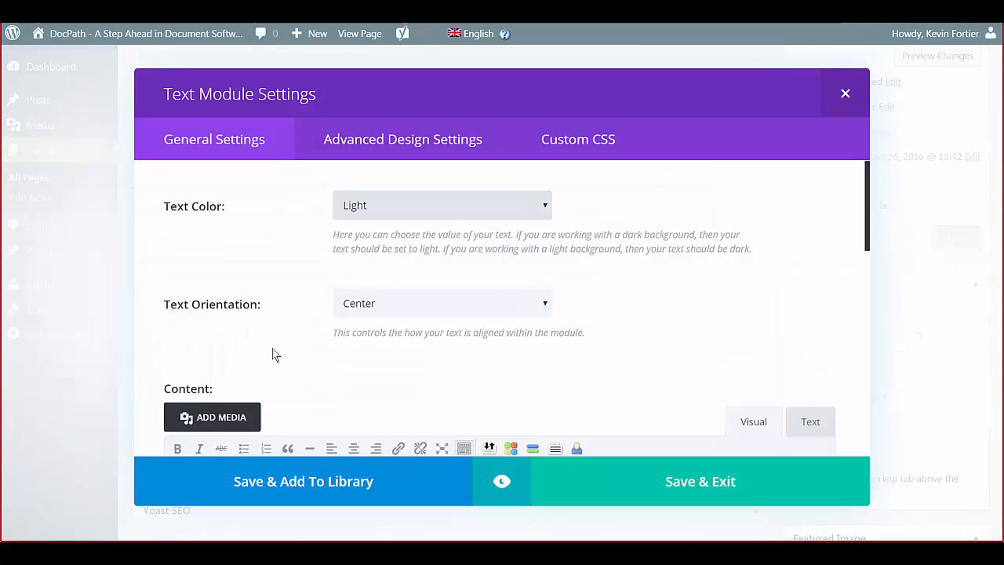
click(383, 208)
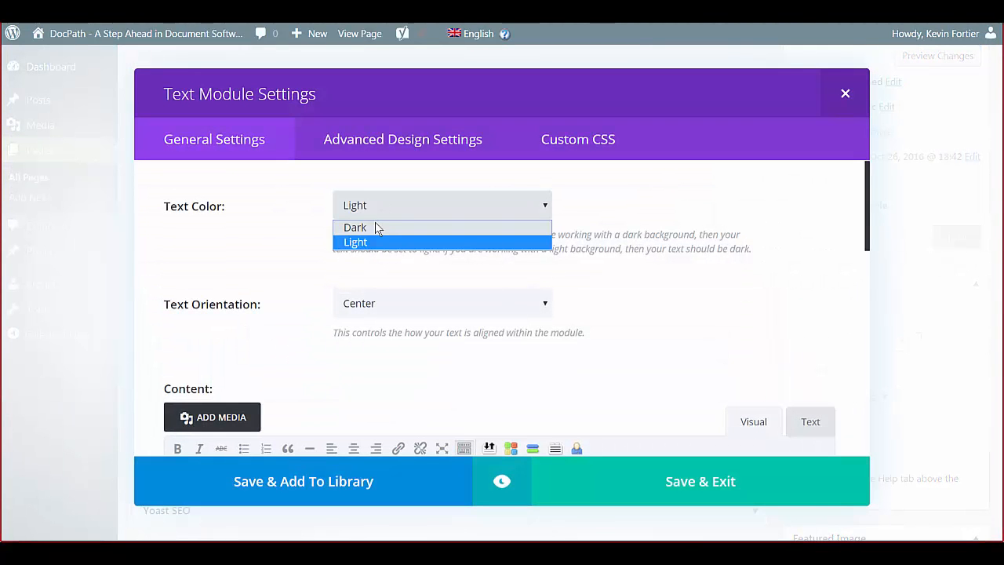
click(374, 227)
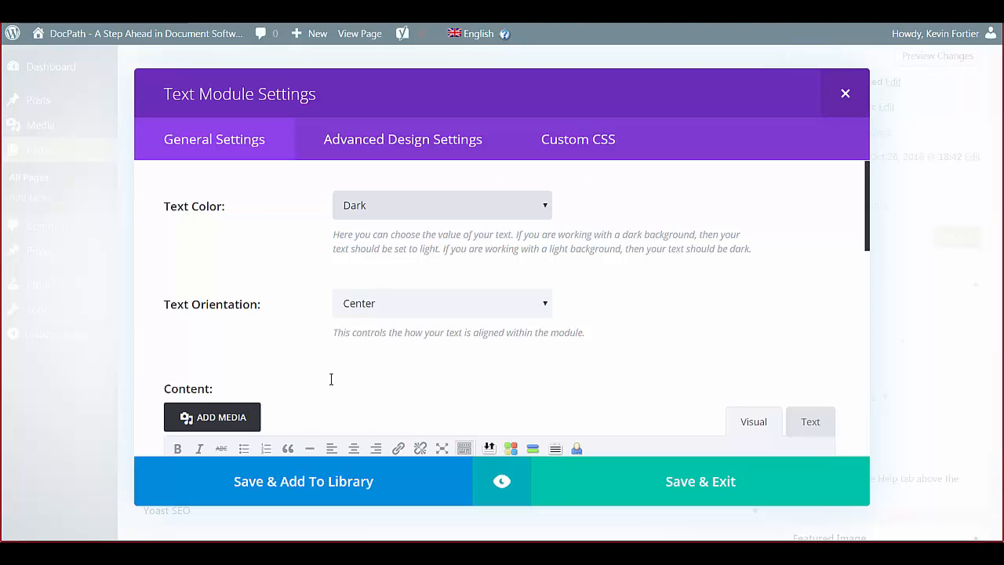
Review the text module's content in the visual editor and its HTML source, and return to the visual view
scroll(331, 379, down, 2)
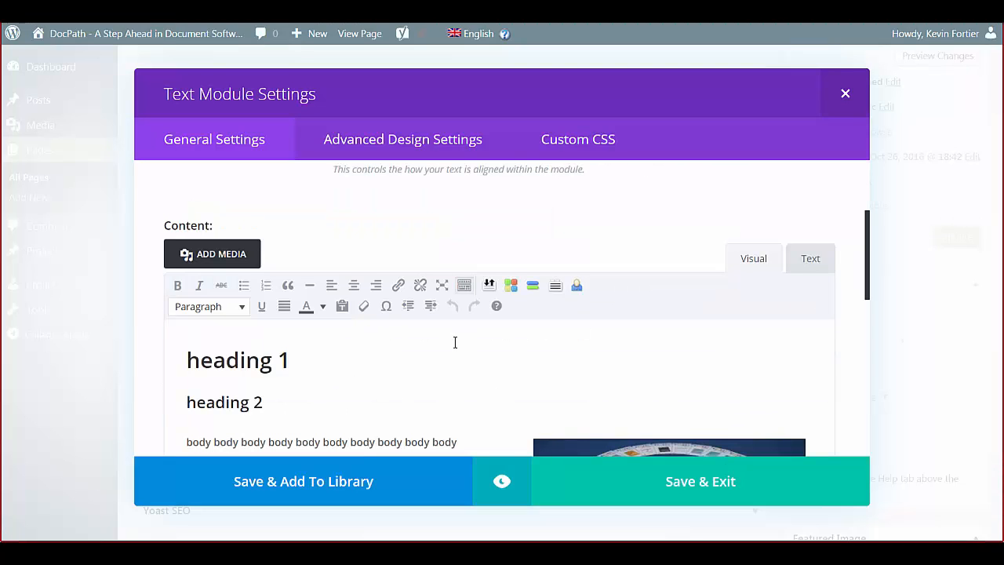
scroll(455, 343, down, 2)
scroll(455, 340, up, 3)
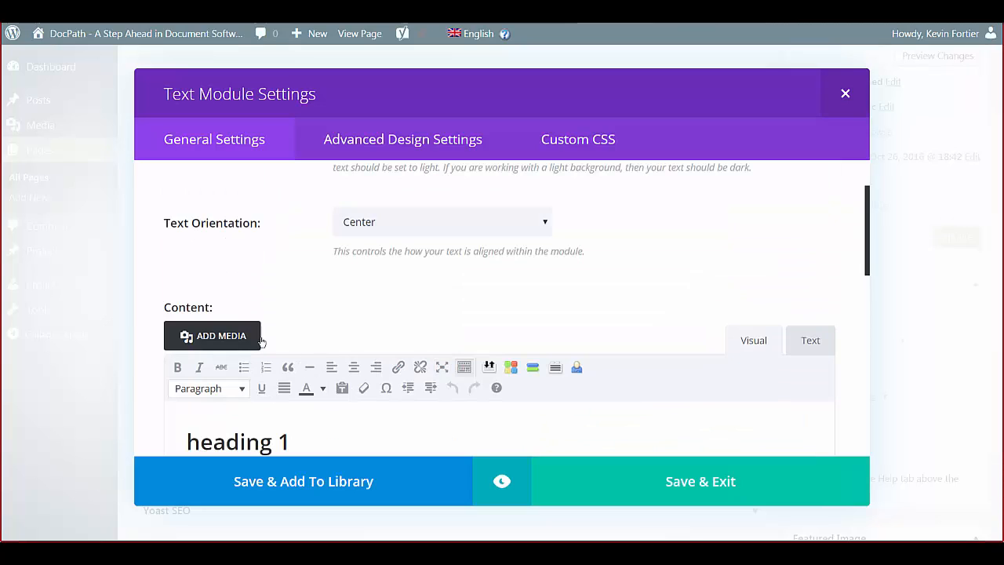
scroll(433, 414, down, 2)
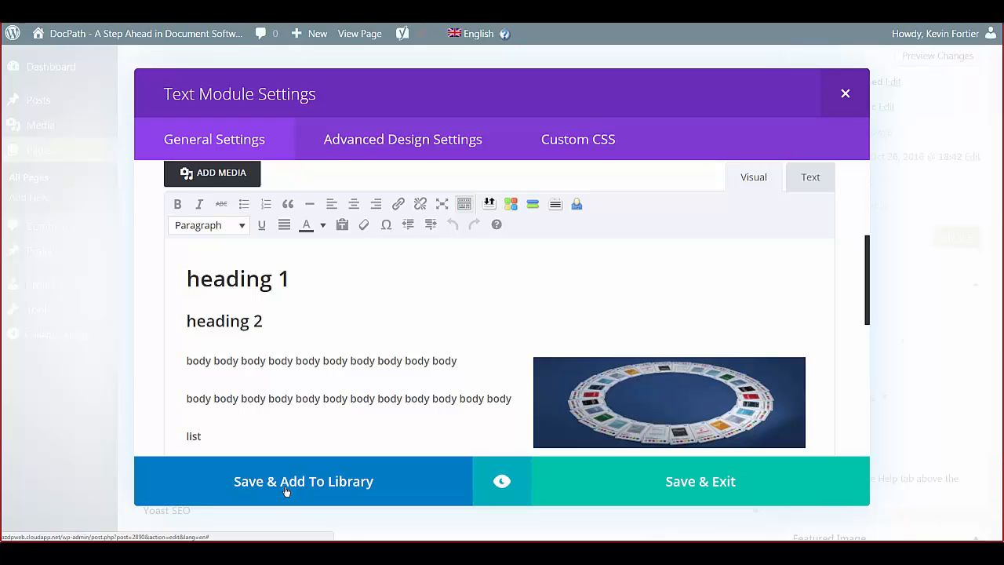
click(810, 178)
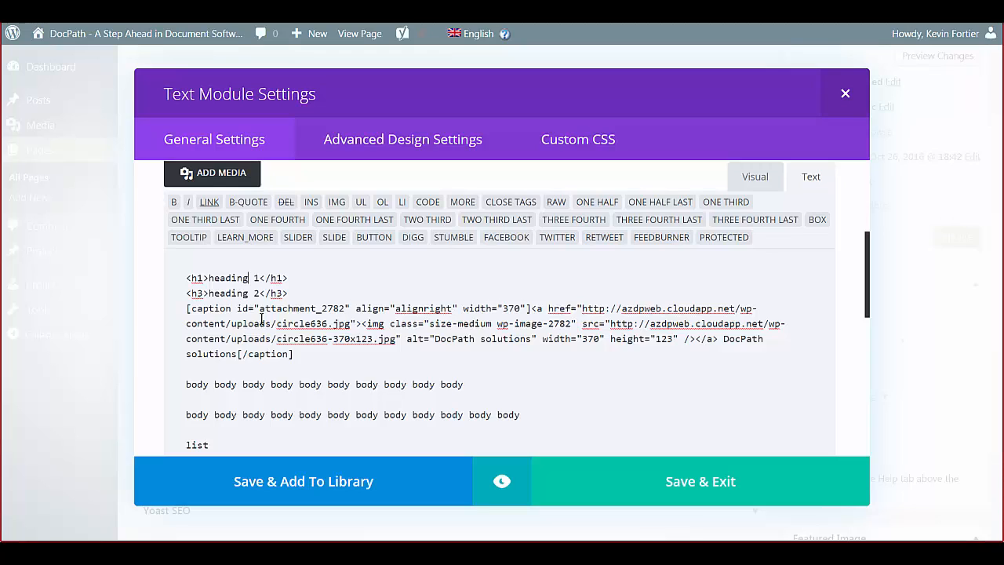
click(751, 180)
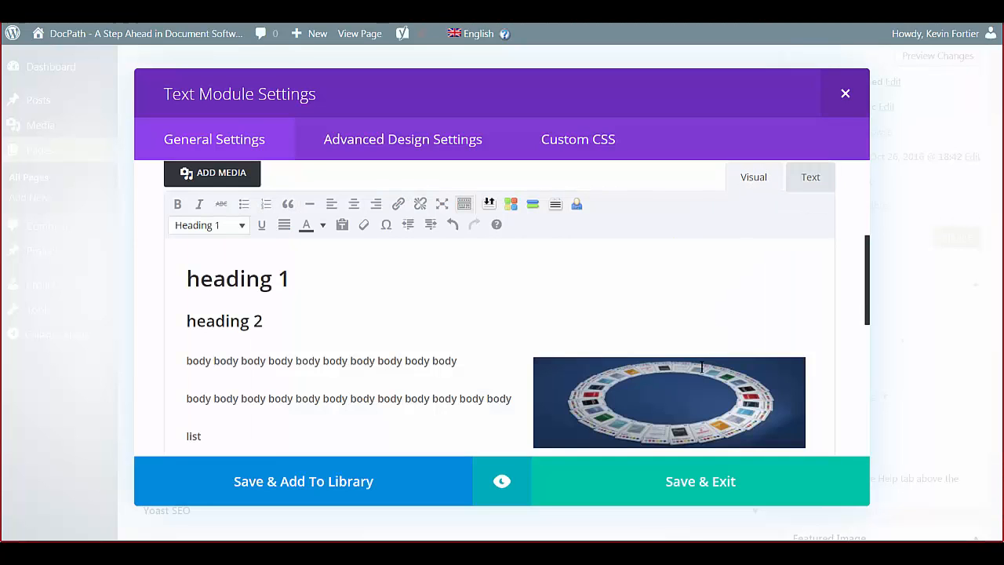
Preview the text module in the desktop view down to the content box, and save its settings
click(503, 486)
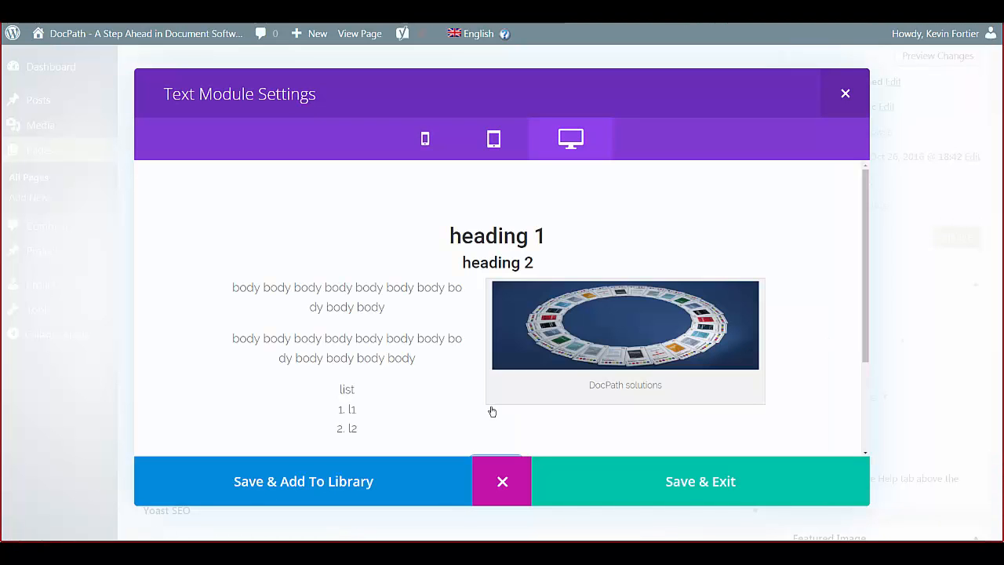
scroll(490, 408, down, 3)
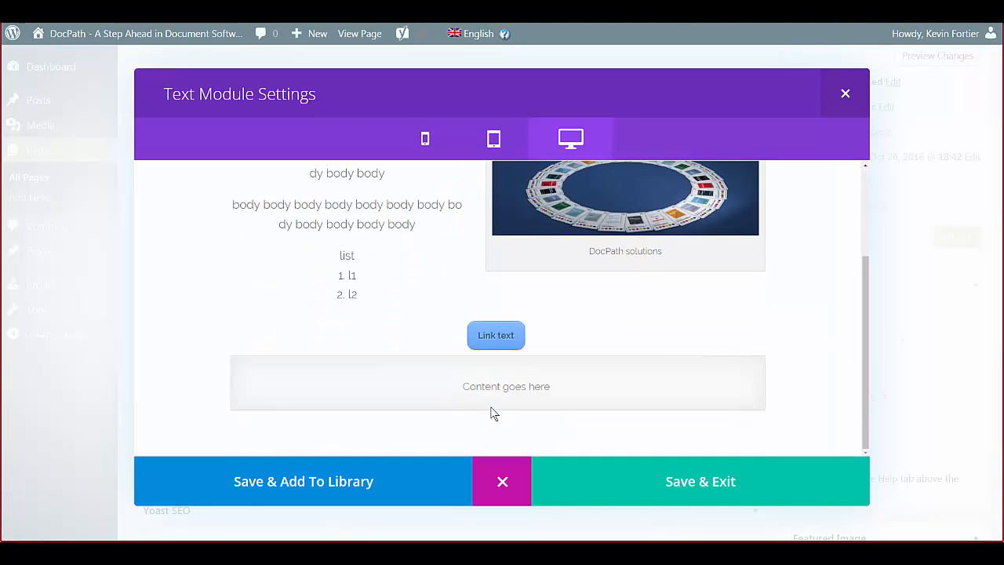
scroll(362, 275, up, 3)
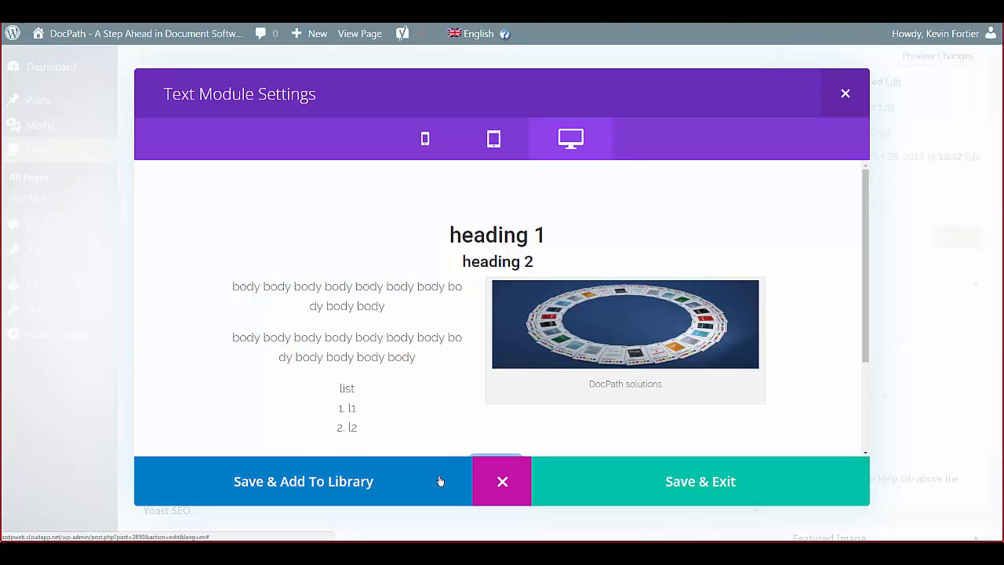
click(699, 483)
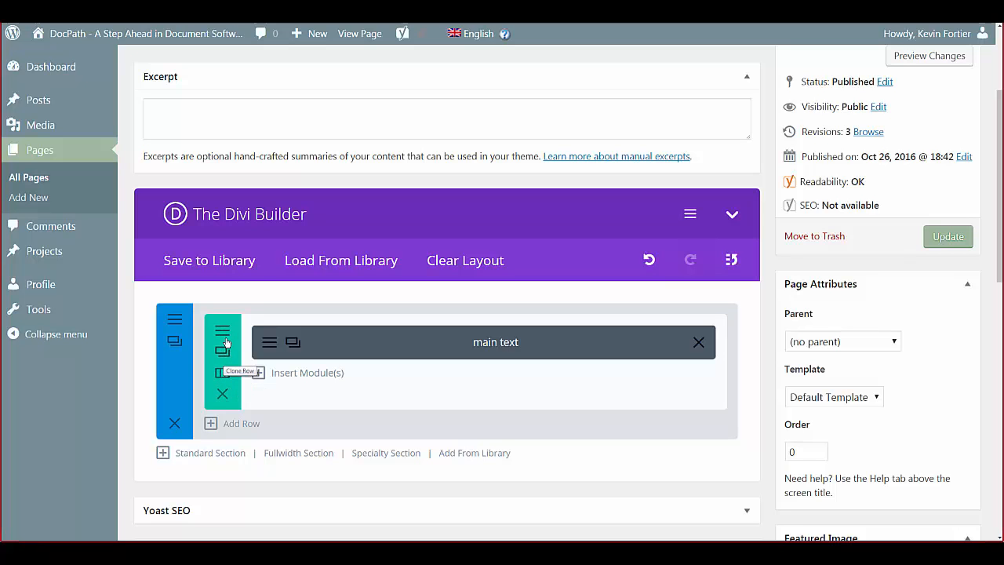
Change the row to a 1/2 + 1/2 column layout and insert a Call To Action module in the empty column
click(223, 375)
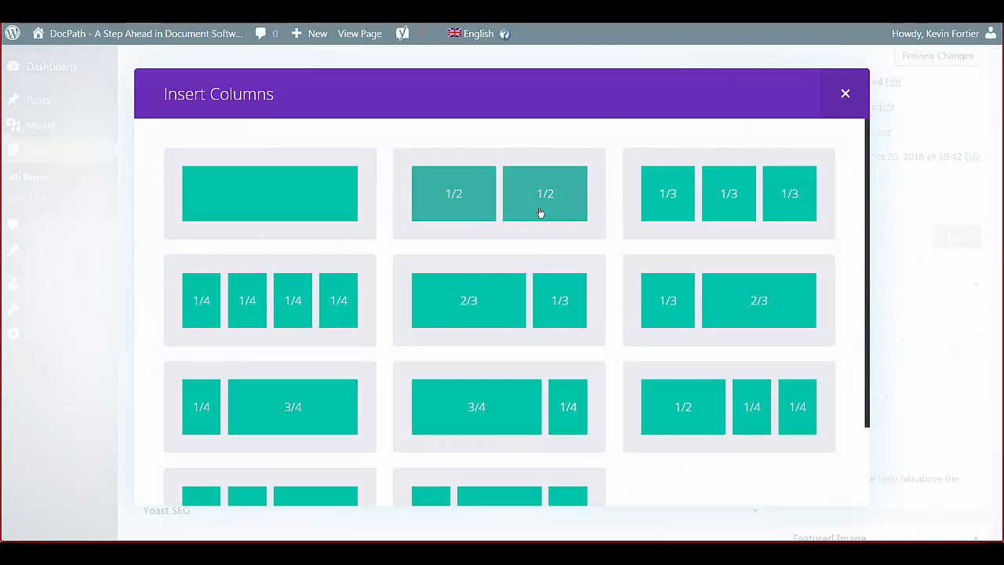
click(525, 232)
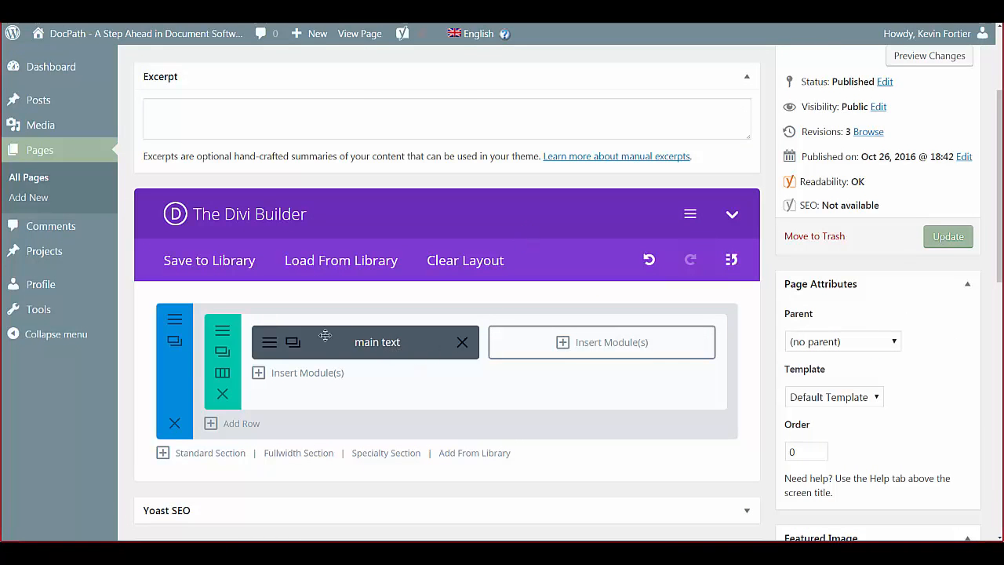
click(563, 344)
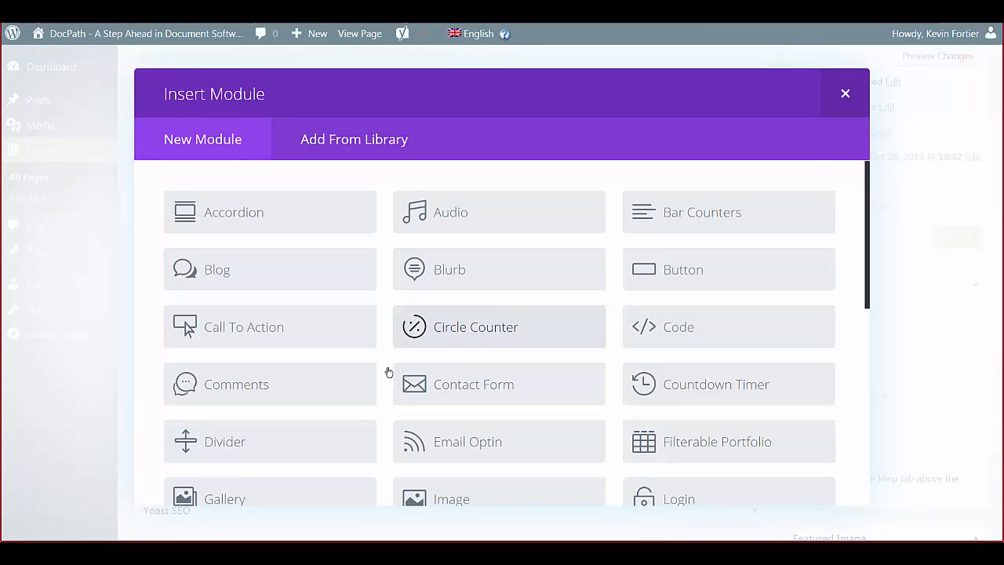
click(243, 334)
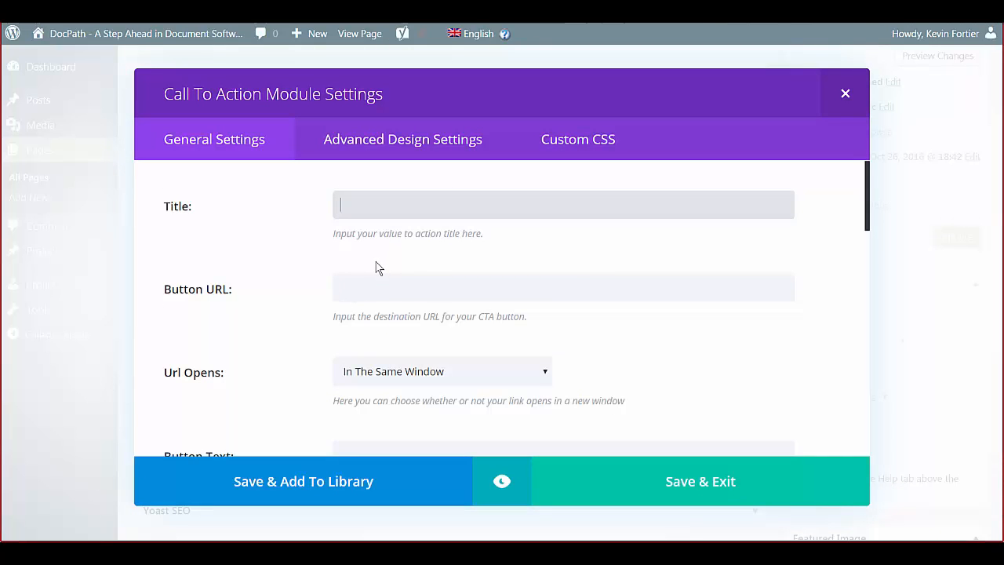
text(Get it)
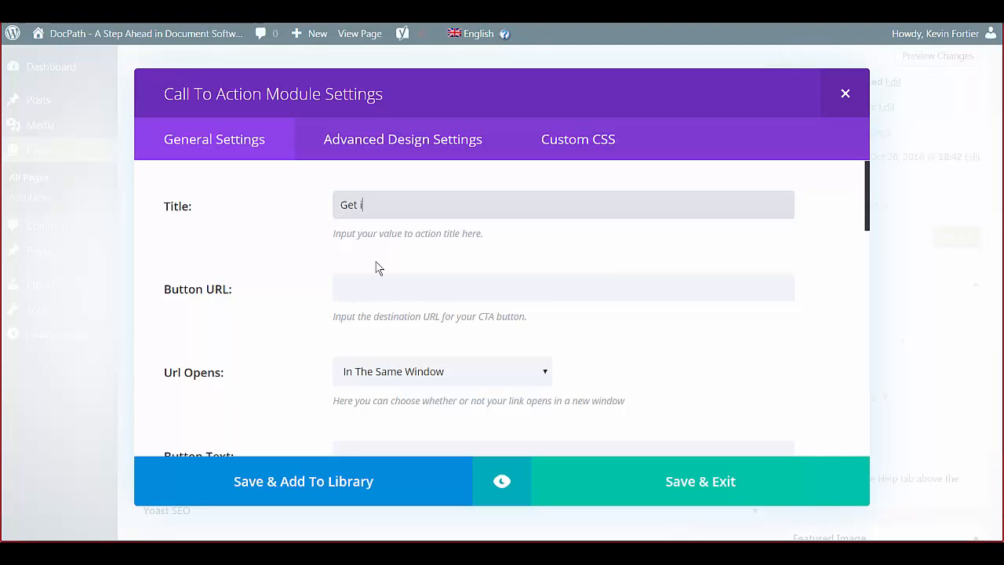
click(371, 293)
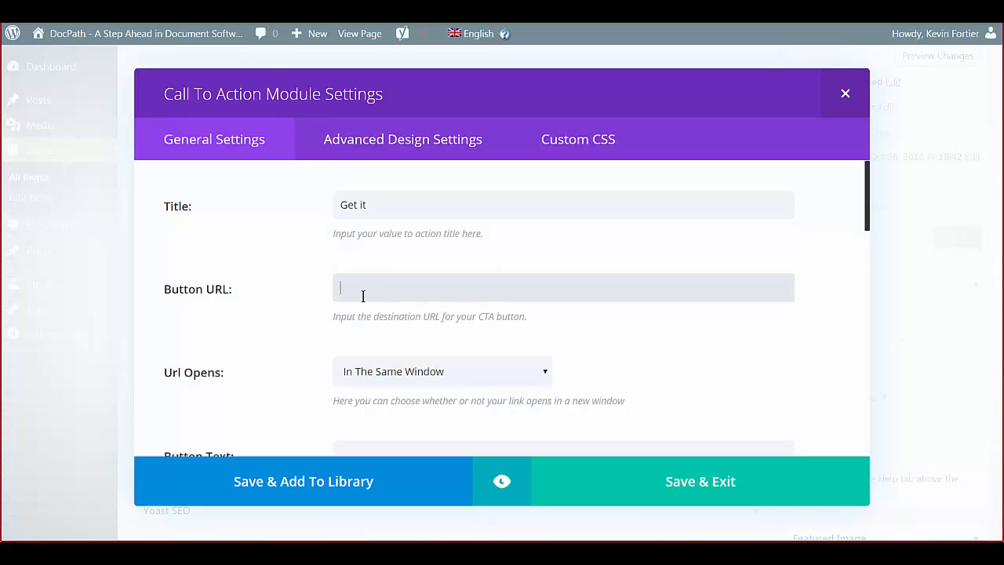
text(http://azdpweb.cloudapp.net/)
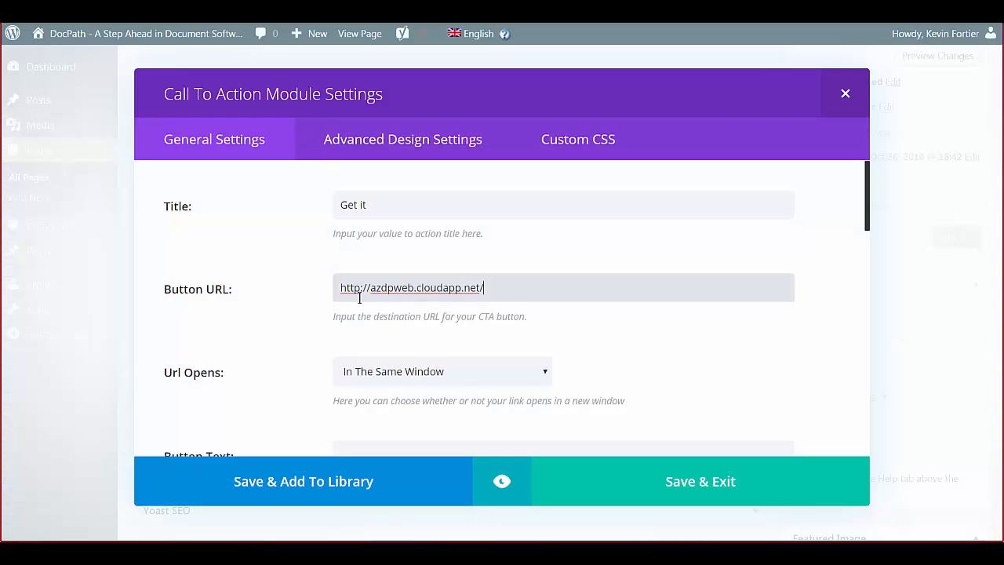
scroll(427, 398, down, 2)
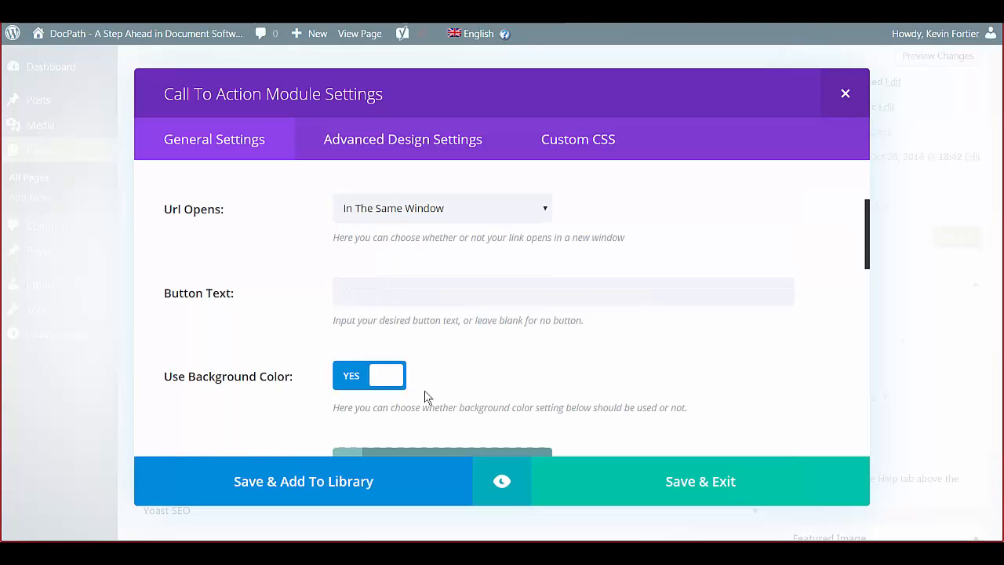
click(378, 291)
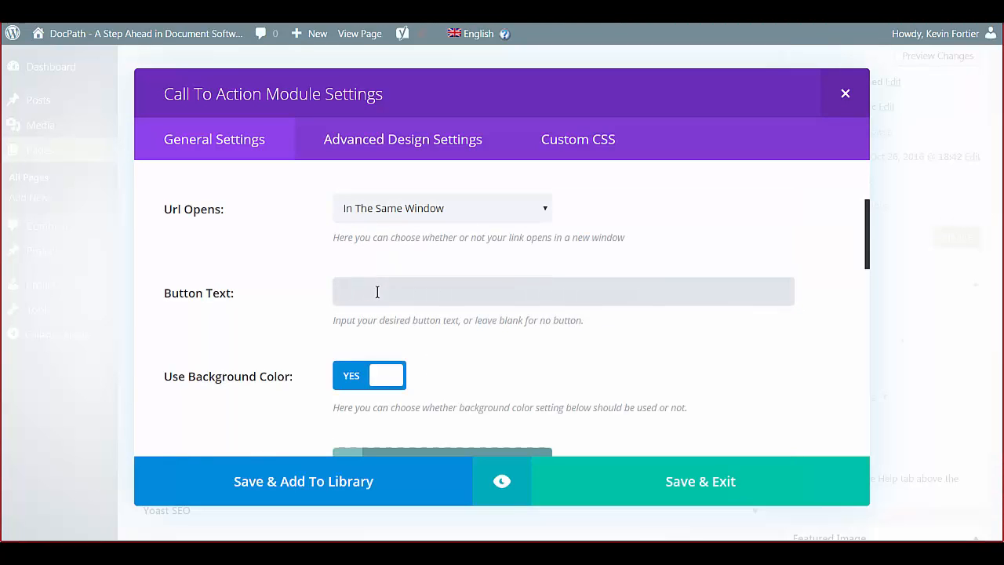
text(Get it now)
Enter "text dmdmdmdmdmd" as the Call To Action module's content
scroll(376, 356, down, 2)
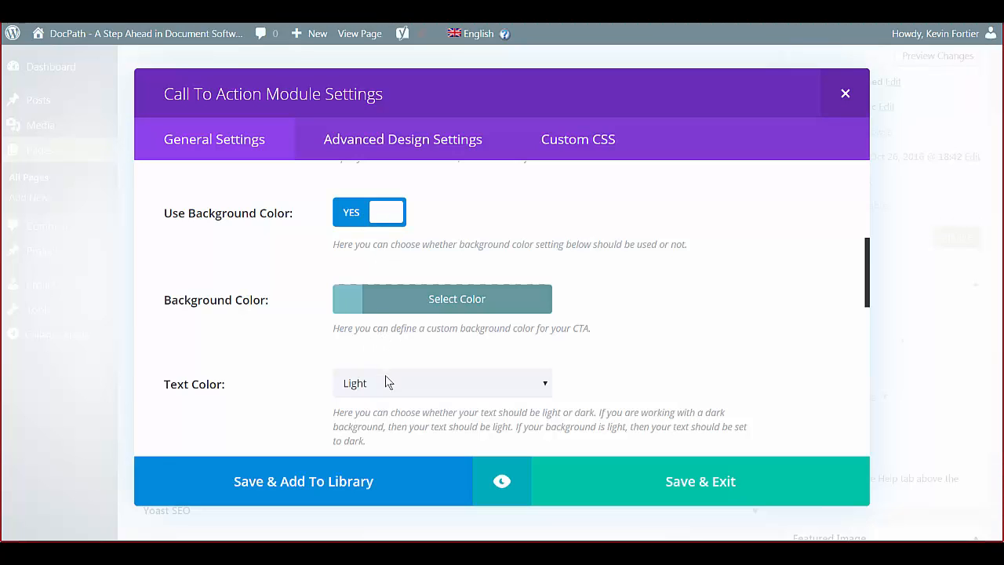
scroll(387, 382, down, 2)
scroll(385, 375, down, 2)
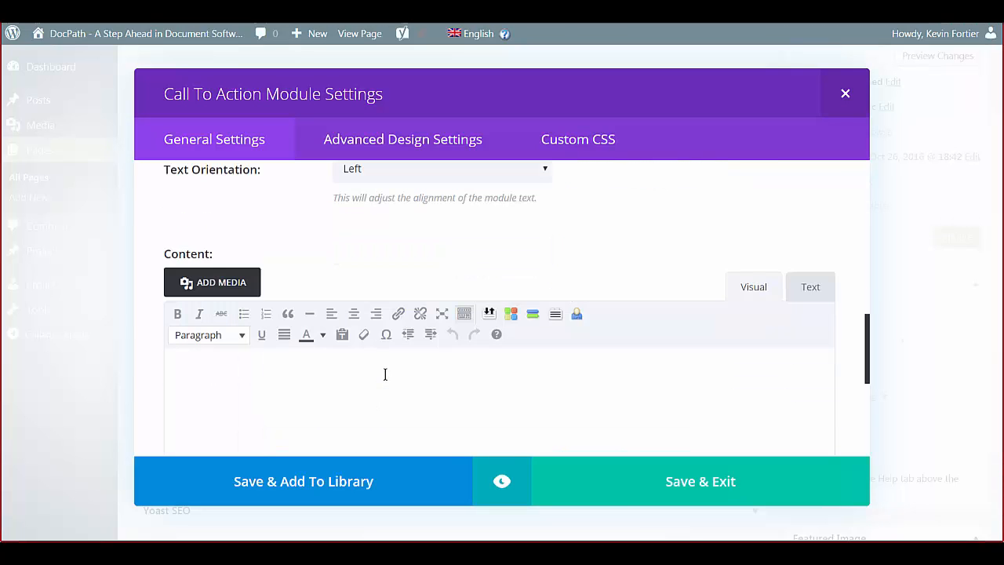
scroll(494, 374, down, 1)
click(359, 302)
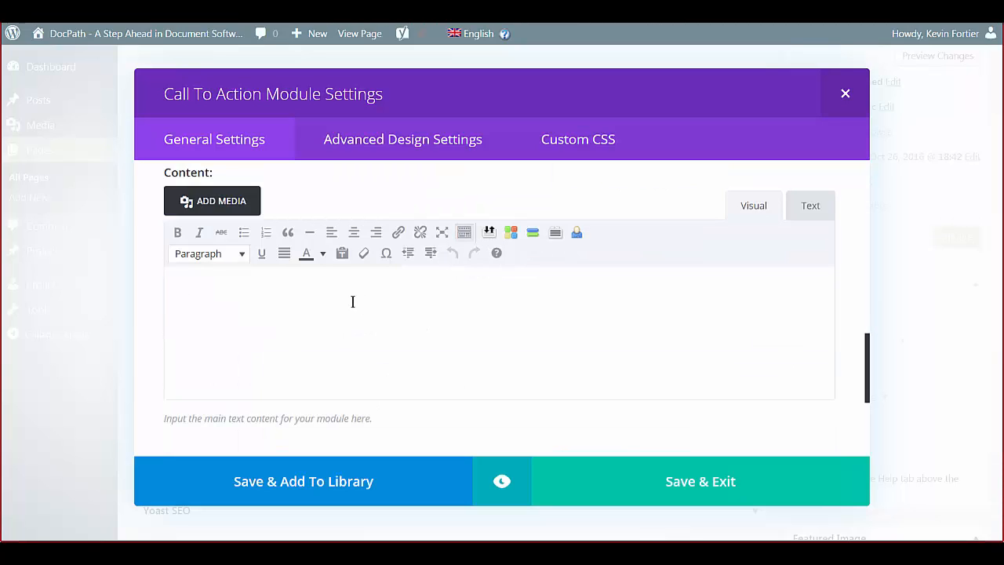
text(tec)
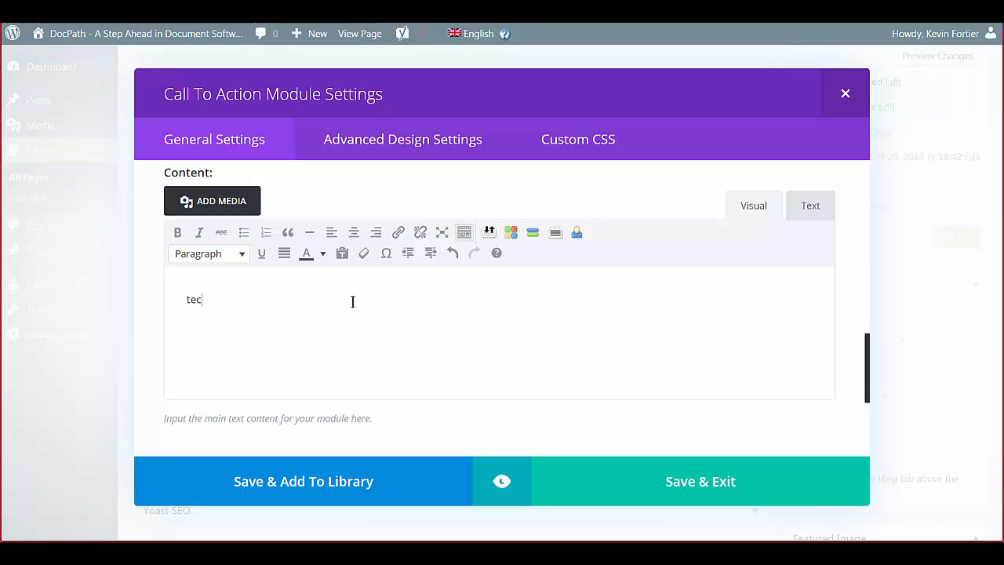
key(BackSpace)
text(xt )
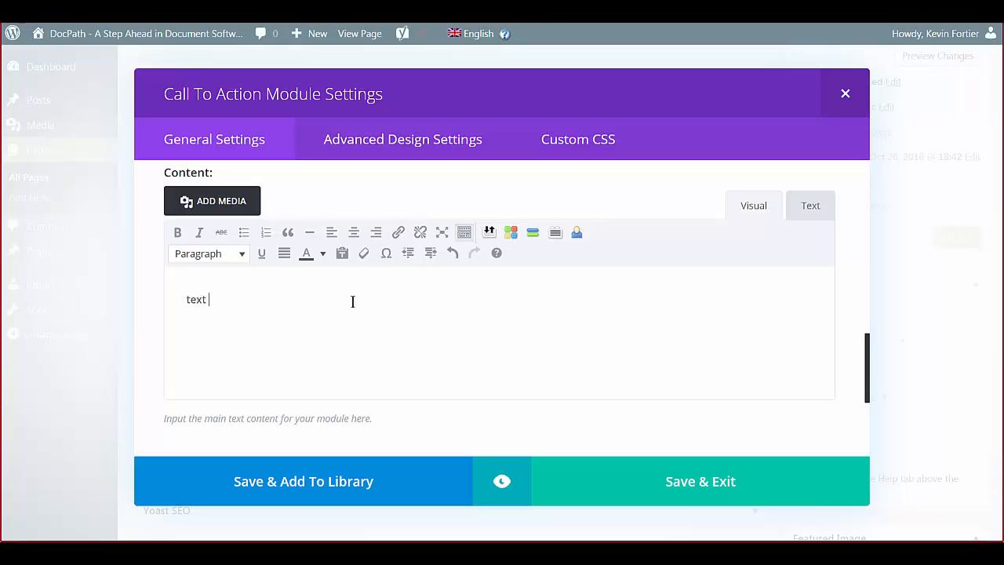
text(dmdmdmdmdmd)
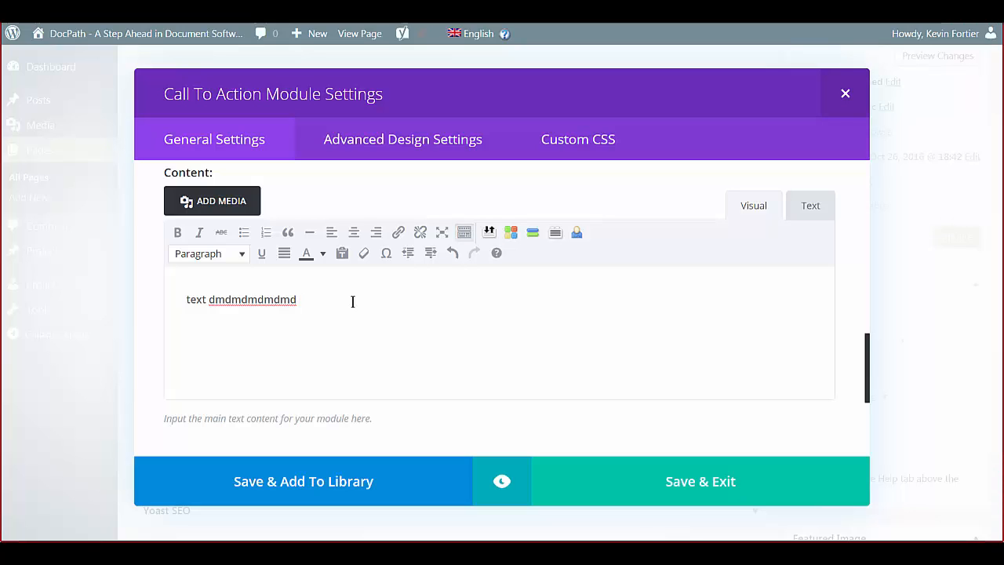
Preview and save the Call To Action module, and check the two-column layout in the page preview before returning to the editor
click(502, 482)
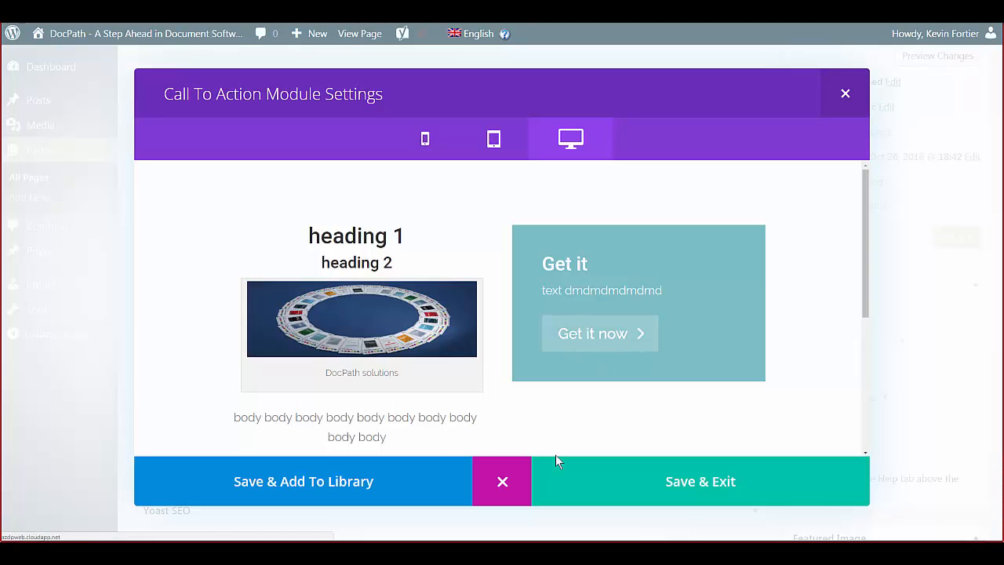
click(683, 486)
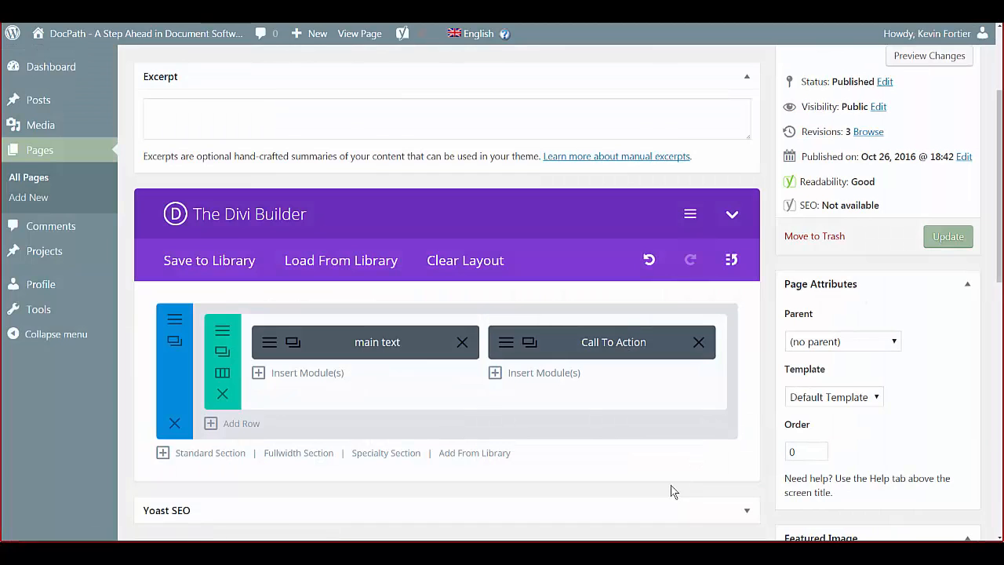
click(929, 56)
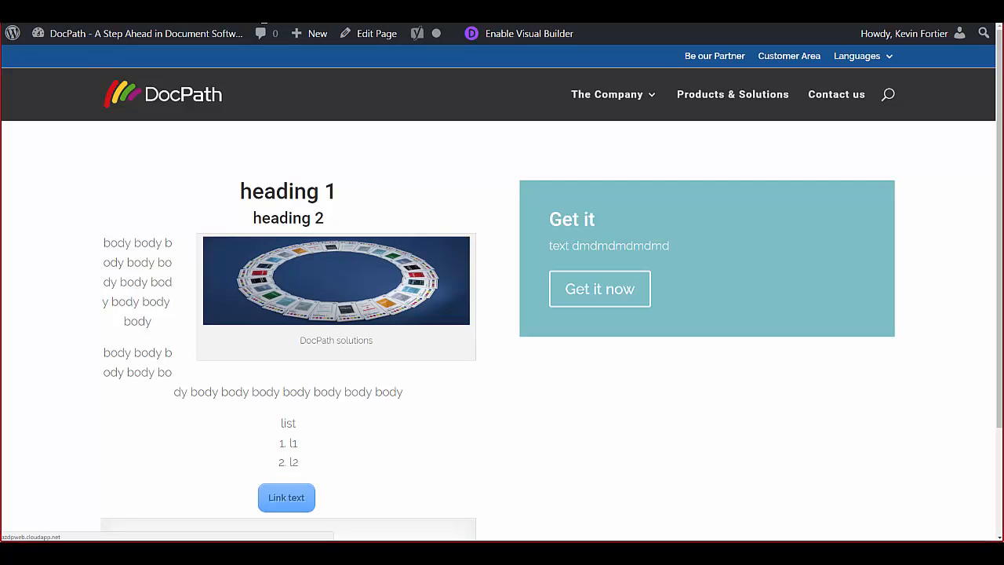
click(261, 14)
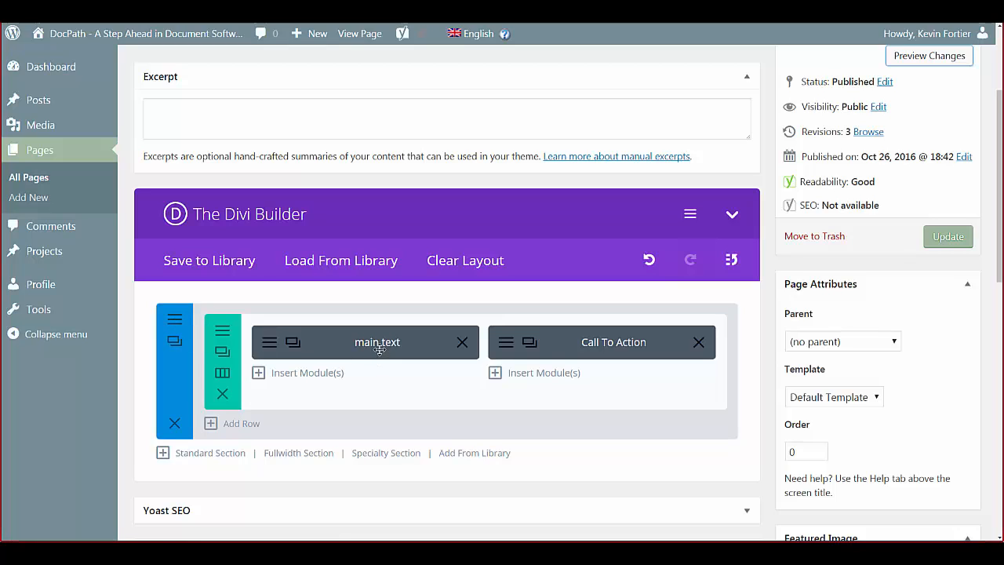
Review the section's general and custom CSS settings, and close them without making changes
click(176, 321)
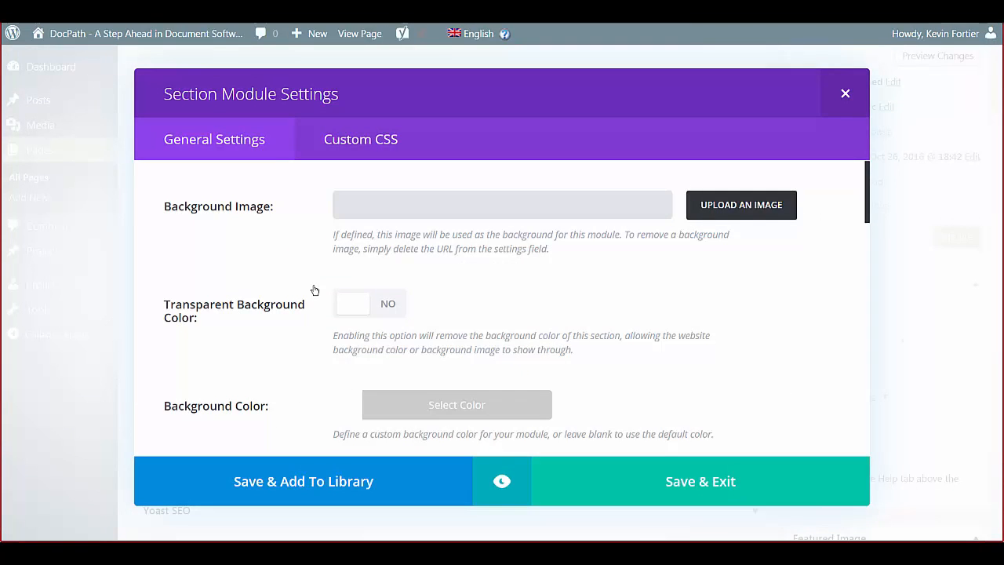
scroll(314, 292, down, 2)
scroll(315, 292, down, 3)
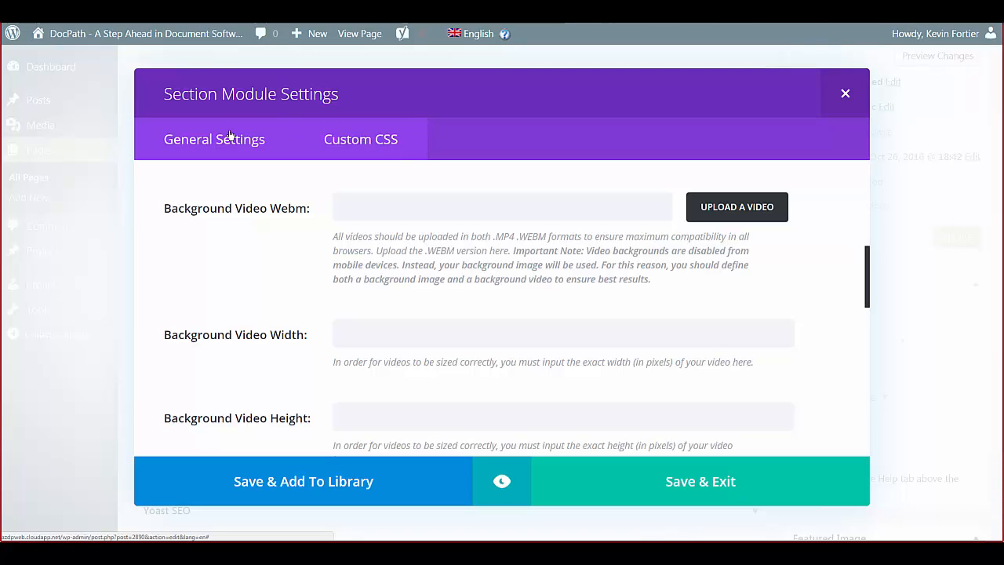
click(349, 140)
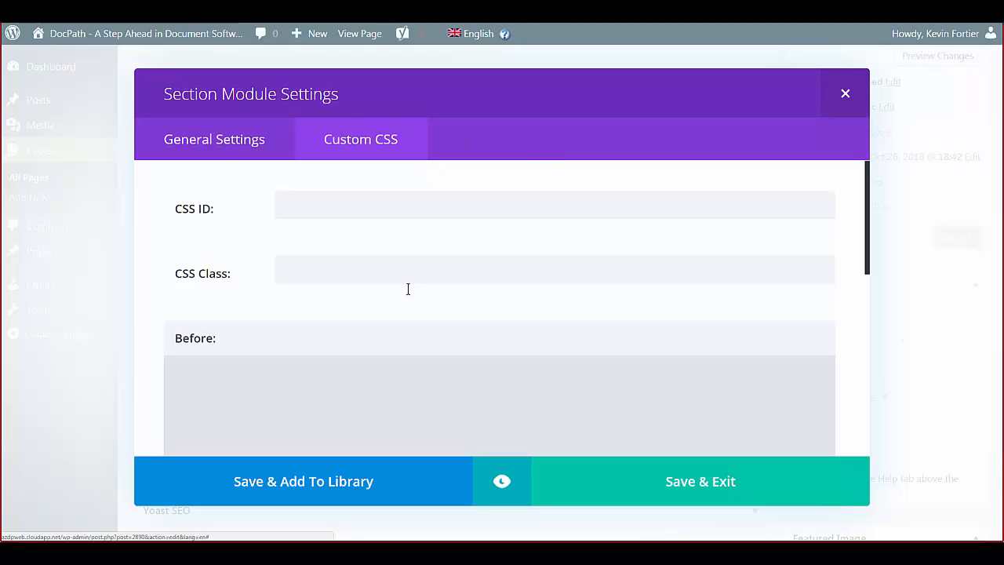
click(846, 94)
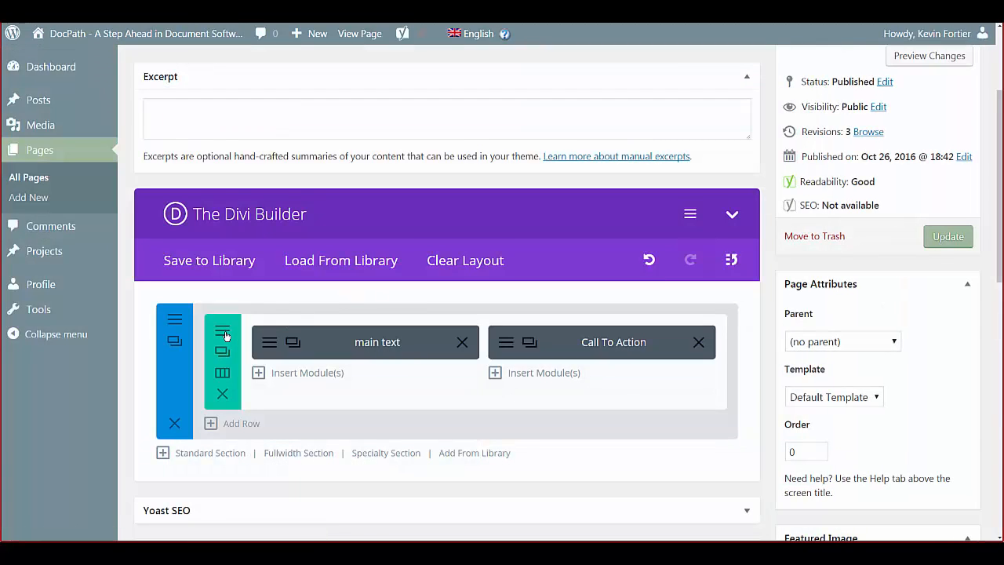
Review the row's general and advanced design settings, including the background video option, and close them without making changes
click(222, 333)
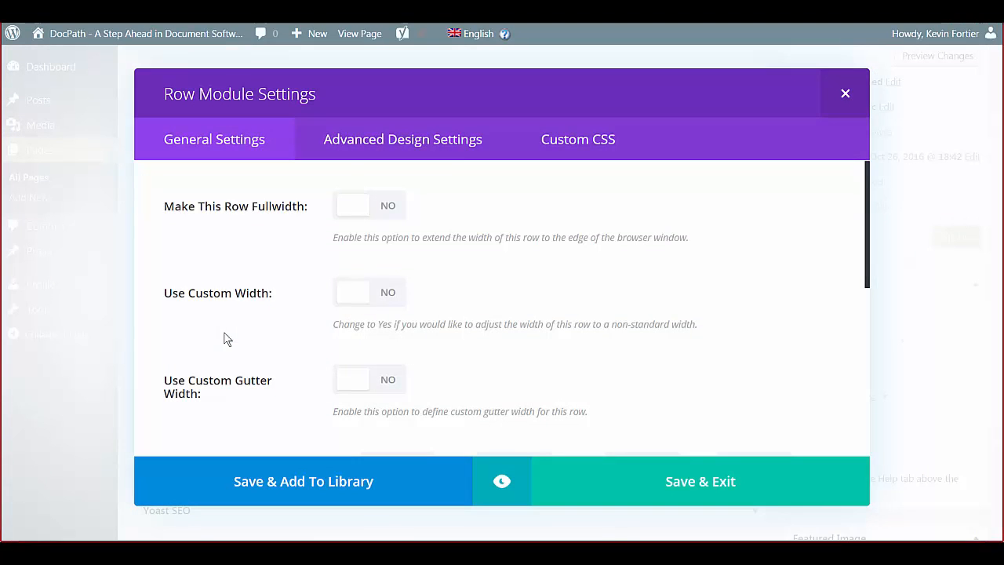
click(439, 142)
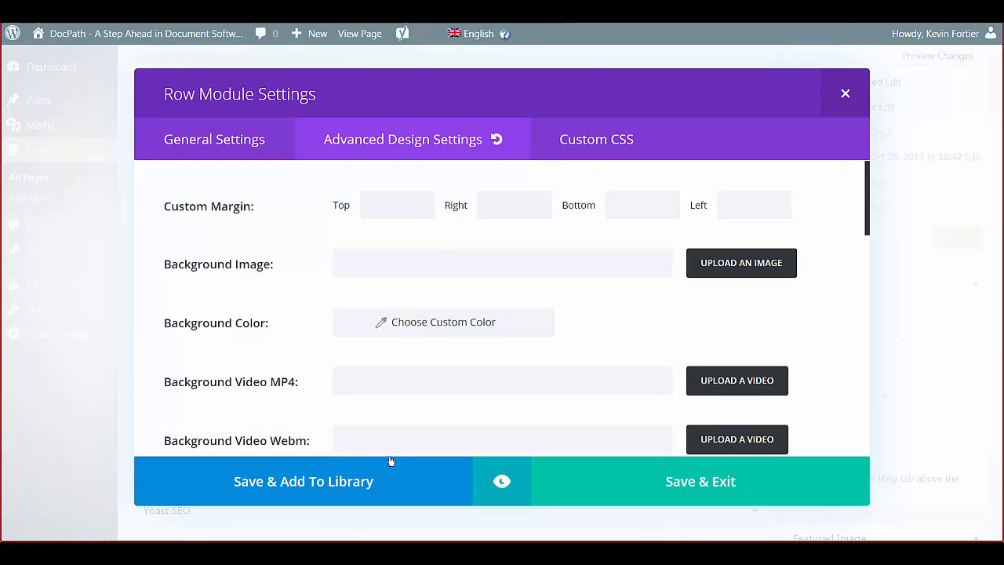
click(377, 380)
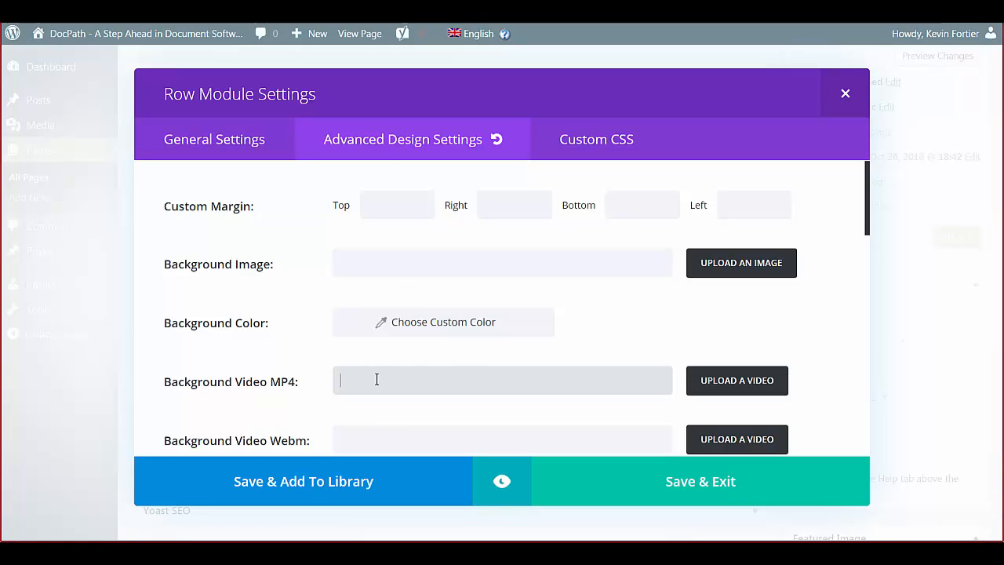
click(844, 95)
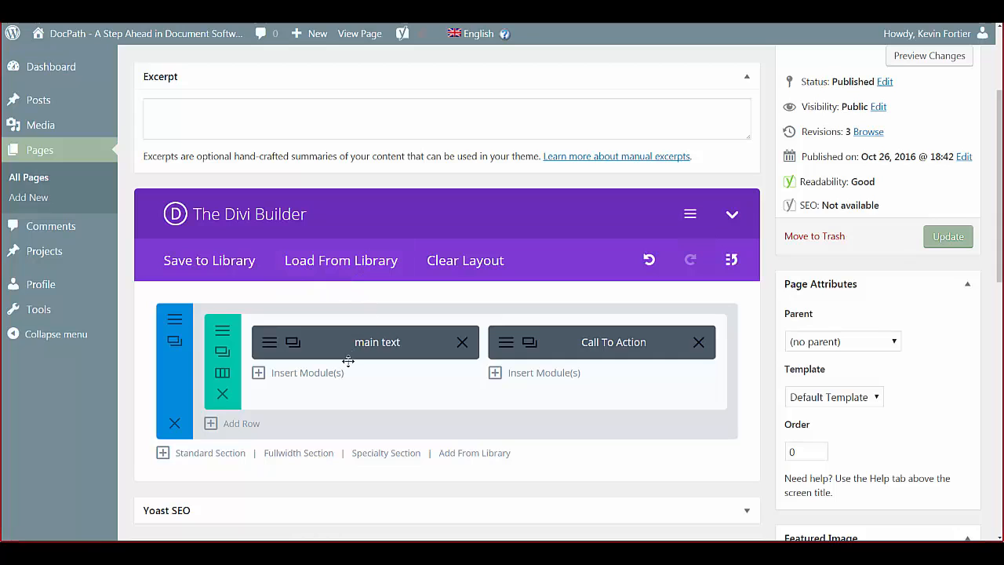
Duplicate the two-column row containing the main text and Call To Action modules
scroll(354, 388, down, 1)
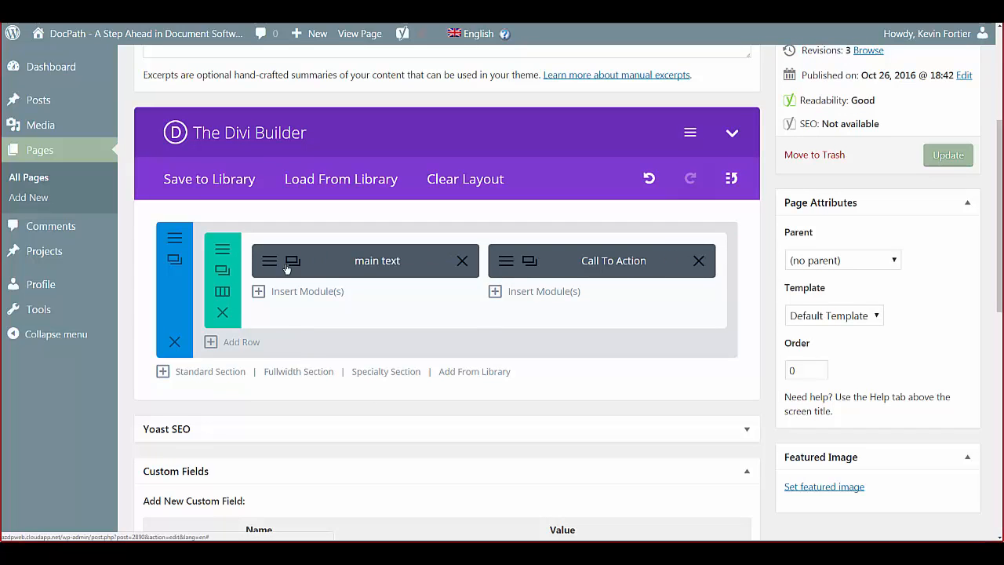
click(222, 271)
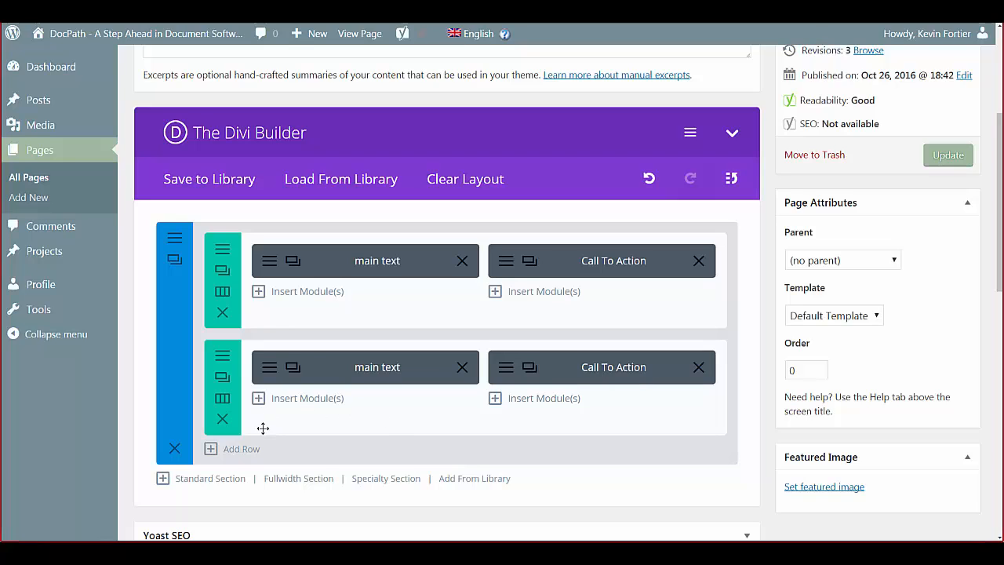
Change the lower row to a single full-width column and move its Call To Action module above the main text
click(223, 399)
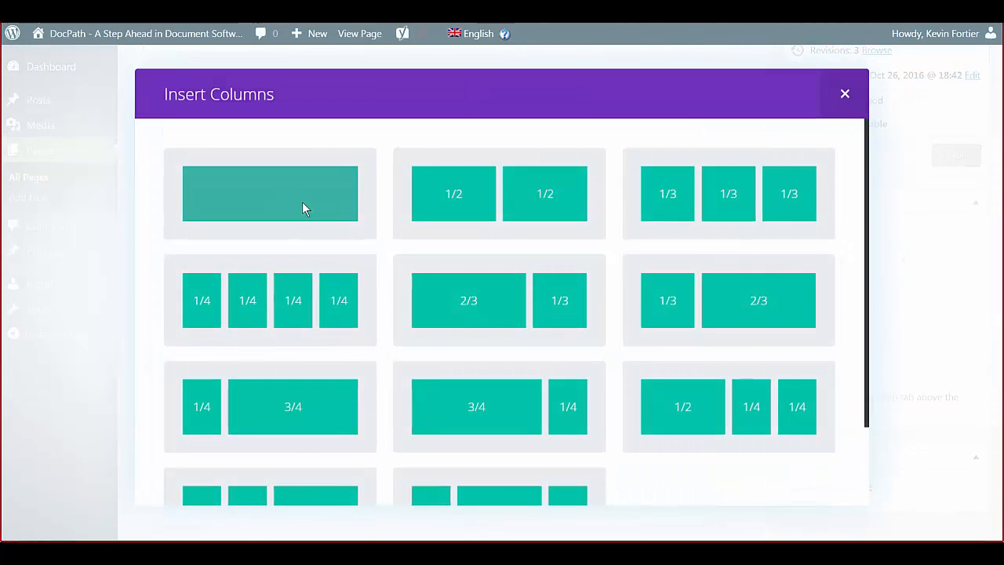
click(303, 207)
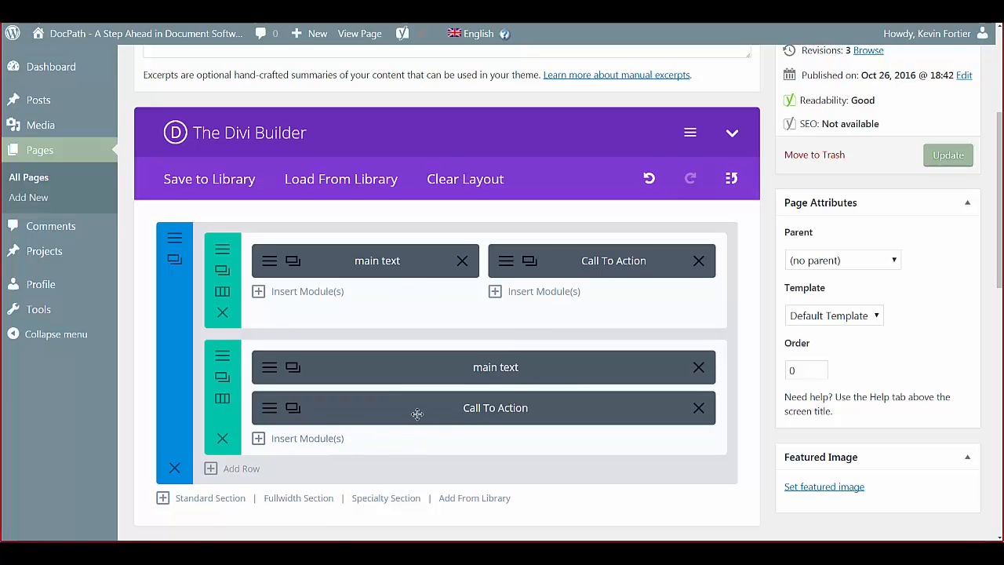
drag(417, 414, 410, 370)
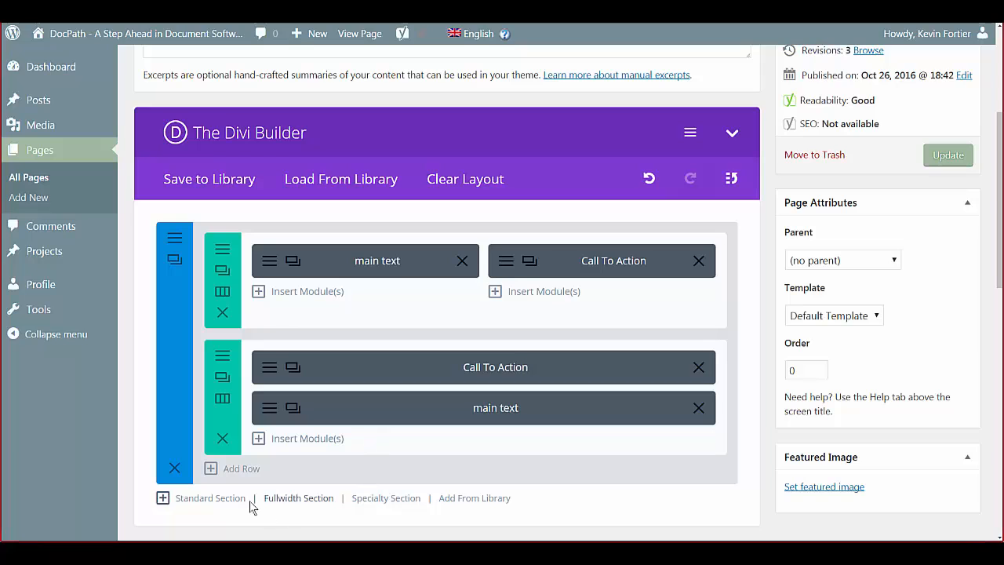
Duplicate the whole section and add a fullwidth section below the copy
click(174, 261)
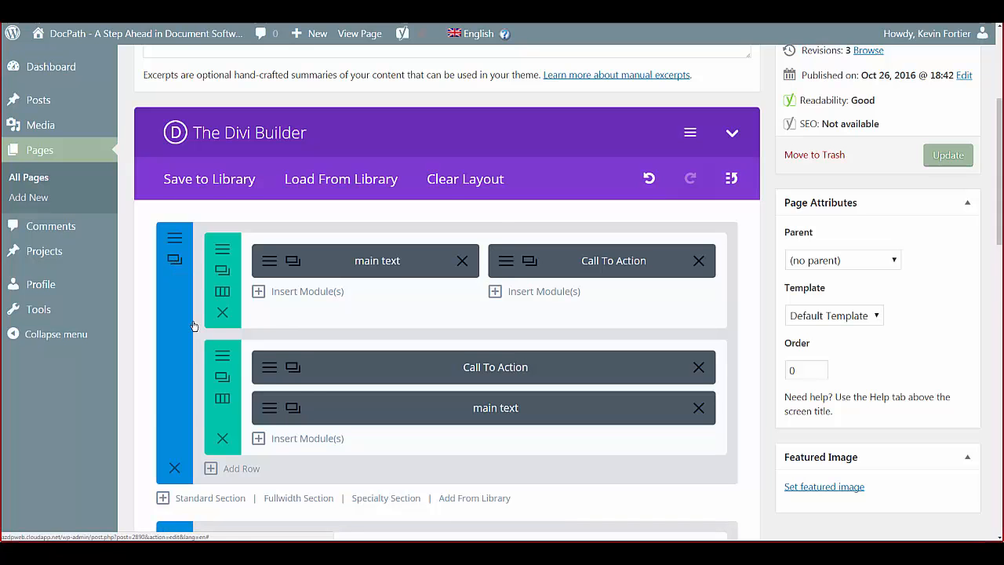
scroll(193, 321, down, 4)
scroll(360, 364, down, 1)
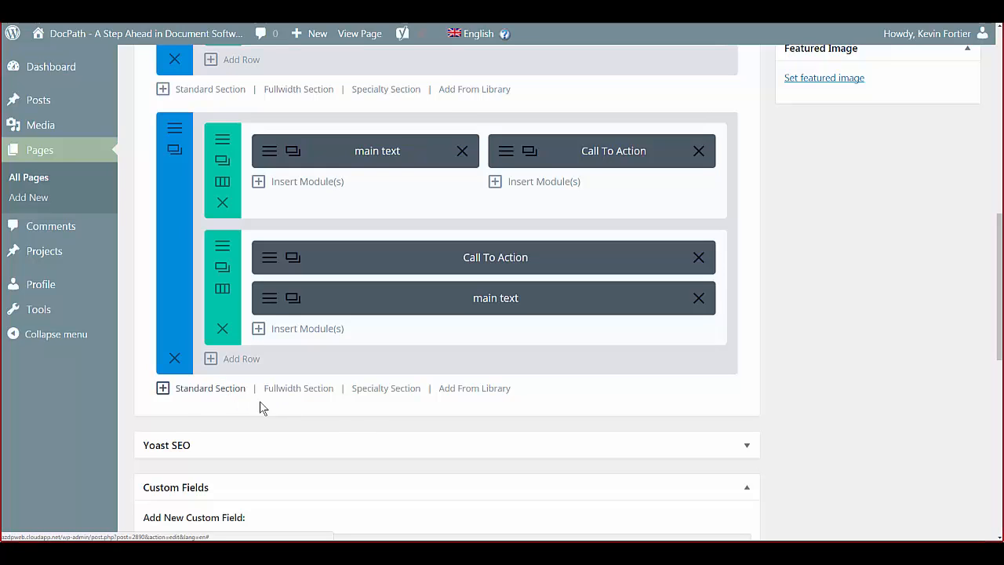
click(312, 389)
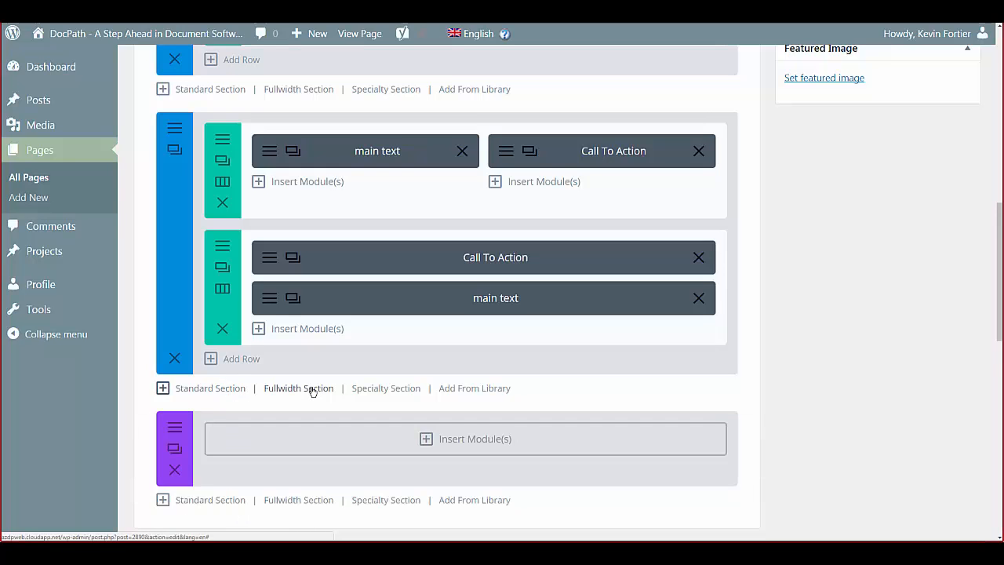
scroll(312, 390, down, 2)
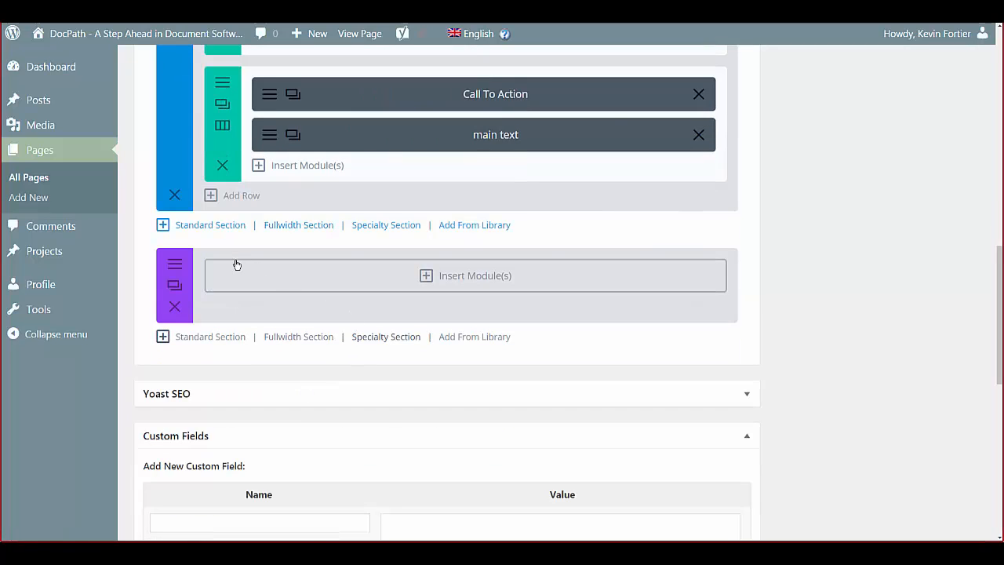
Review the new and library modules available for the fullwidth section, and leave without inserting one
click(425, 277)
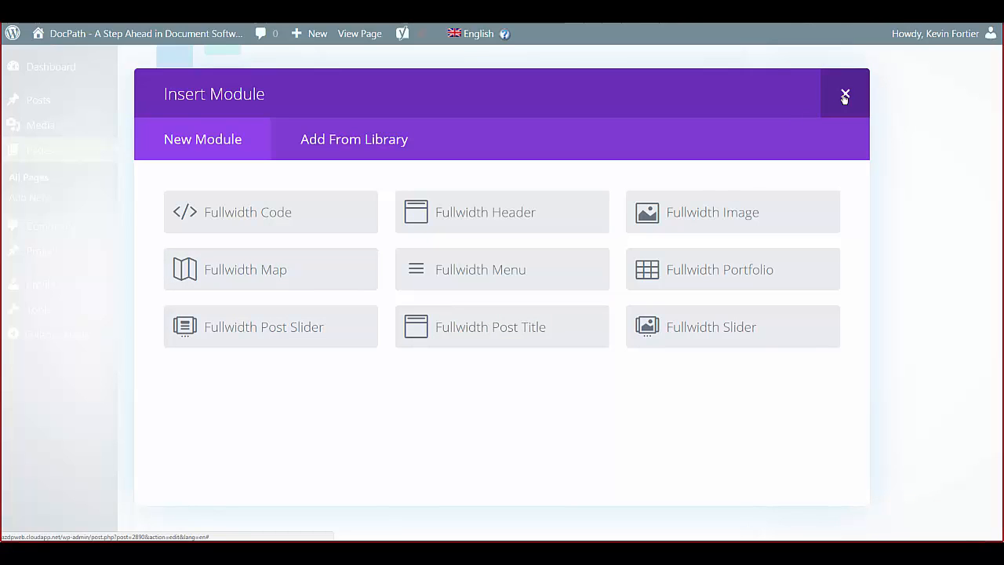
drag(845, 96, 464, 141)
click(353, 138)
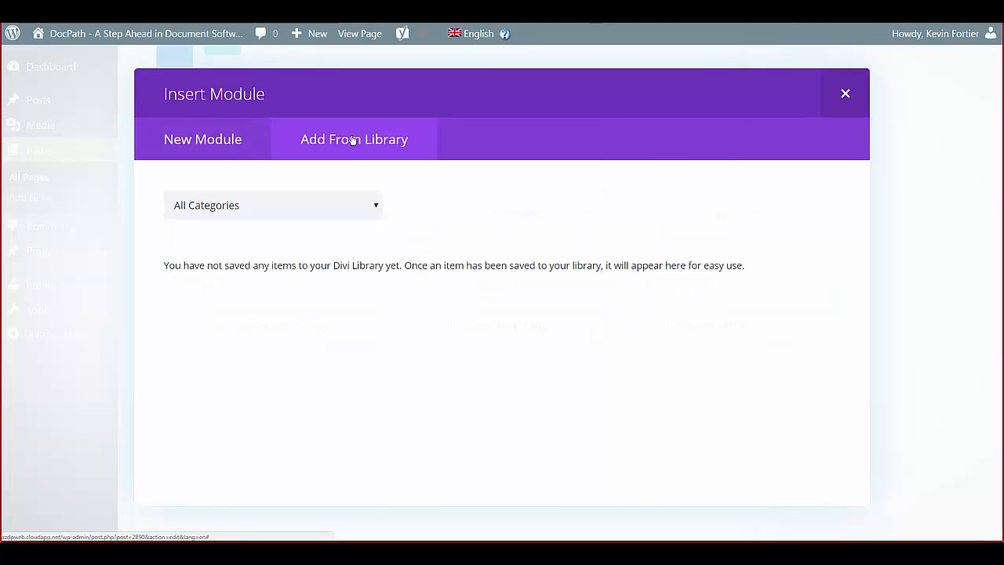
click(373, 211)
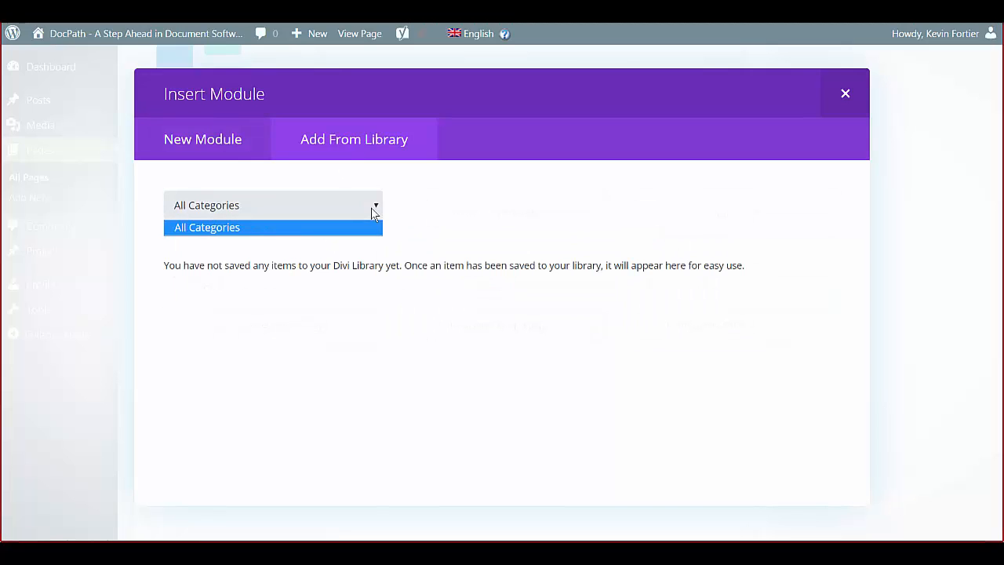
click(372, 208)
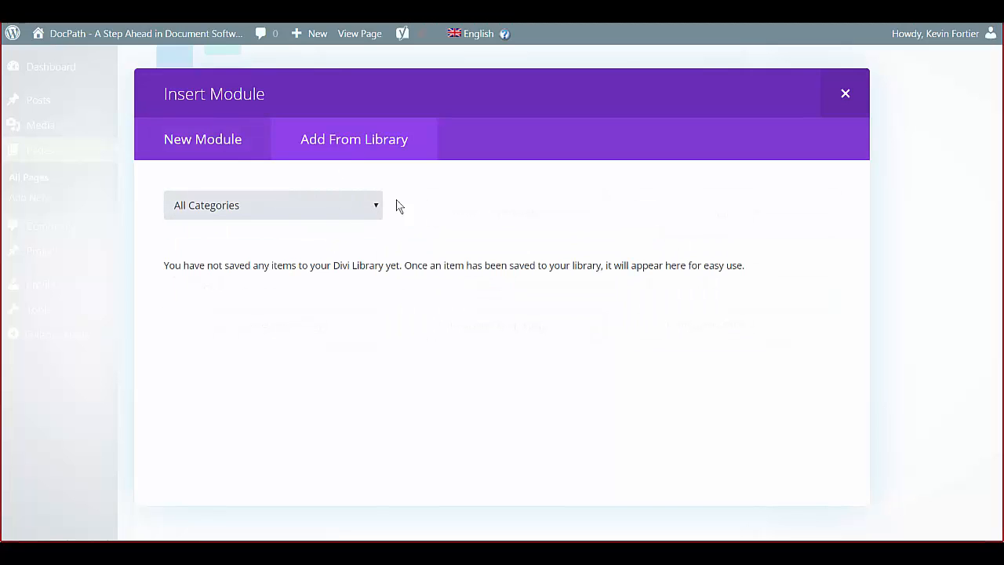
click(846, 96)
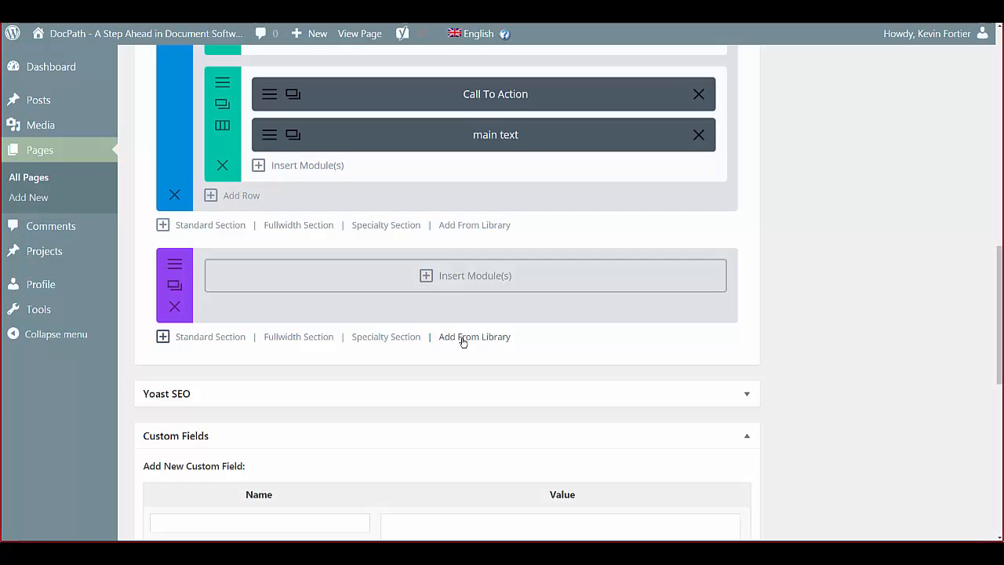
click(462, 278)
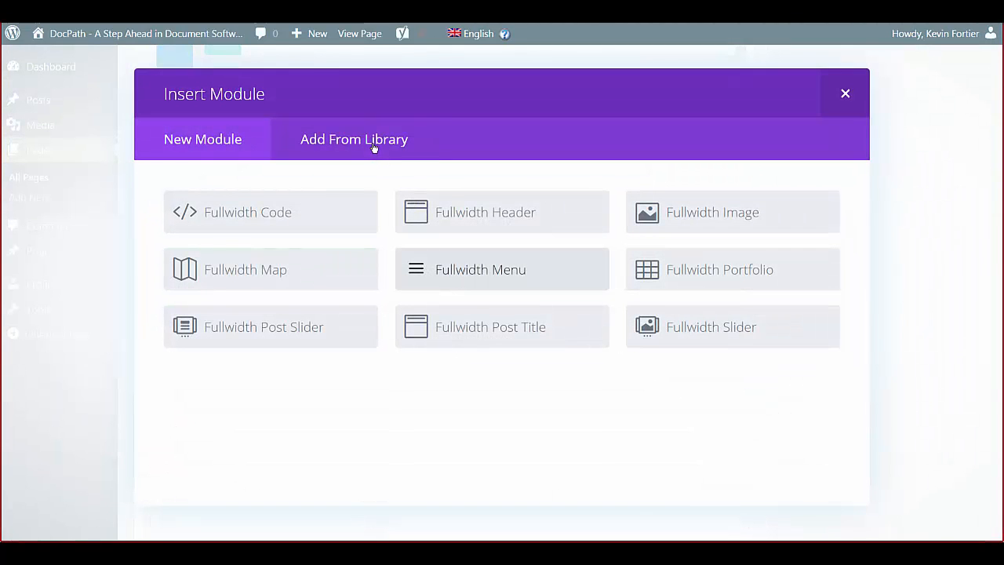
click(374, 141)
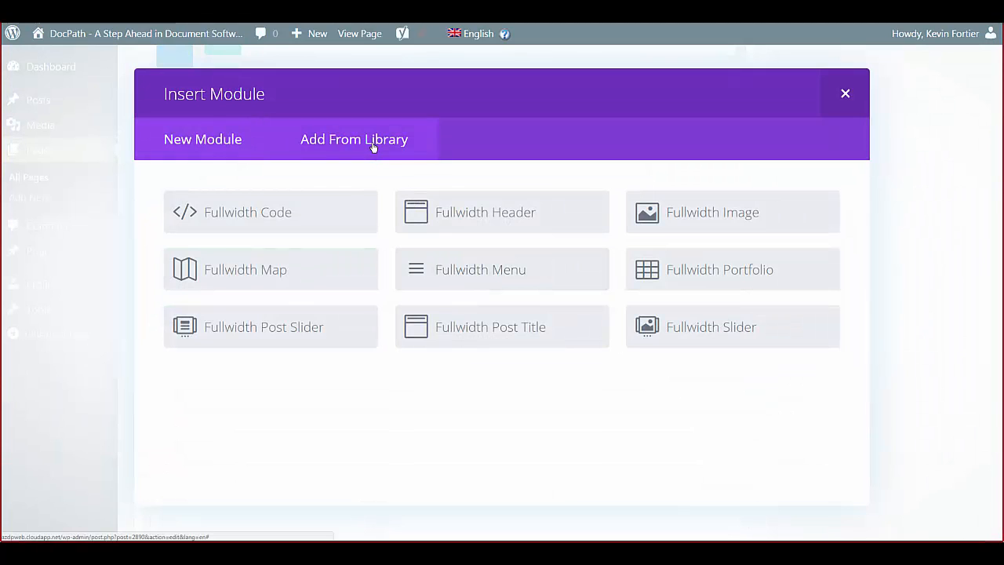
click(844, 94)
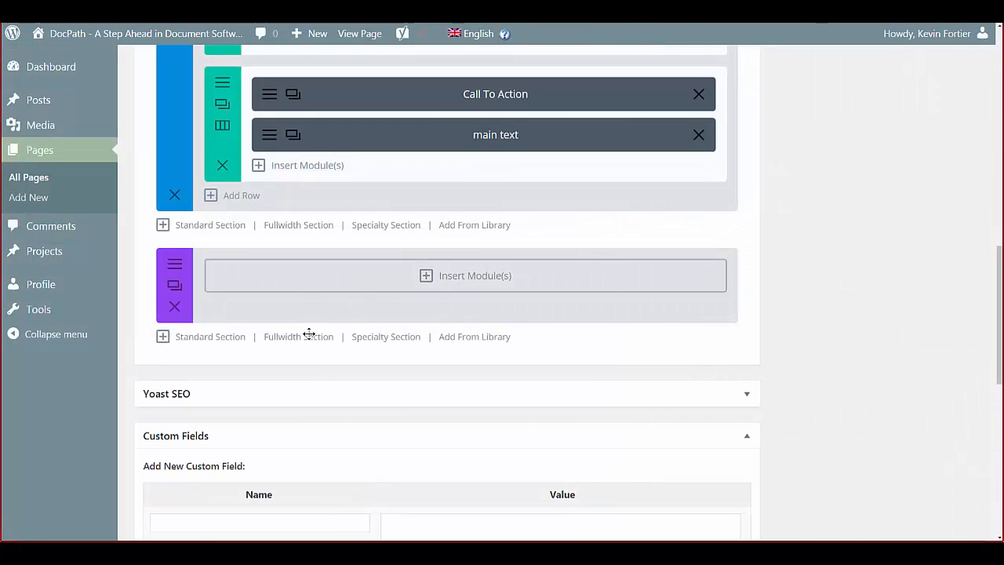
Add a standard section with a single full-width column row below the fullwidth section
click(226, 340)
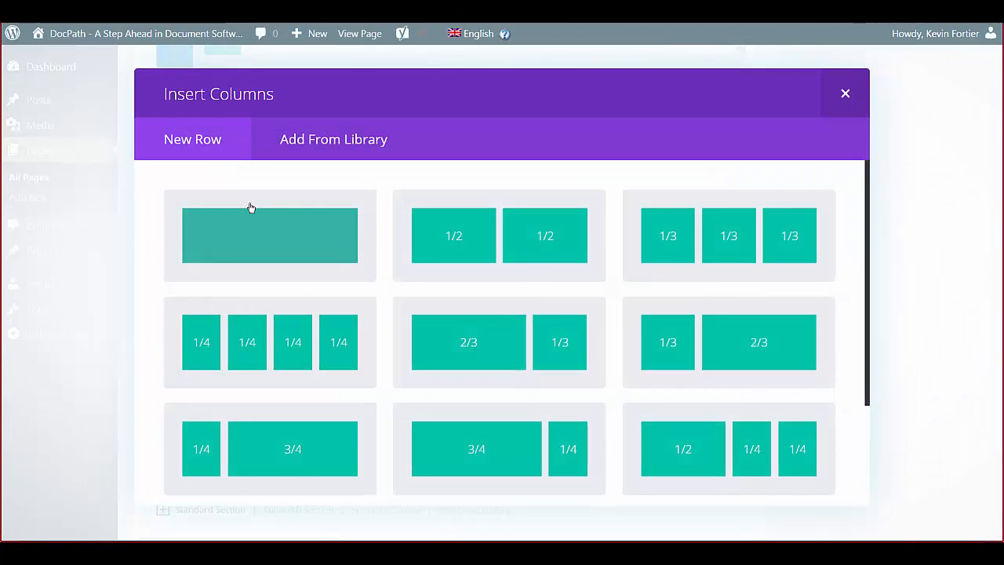
click(298, 247)
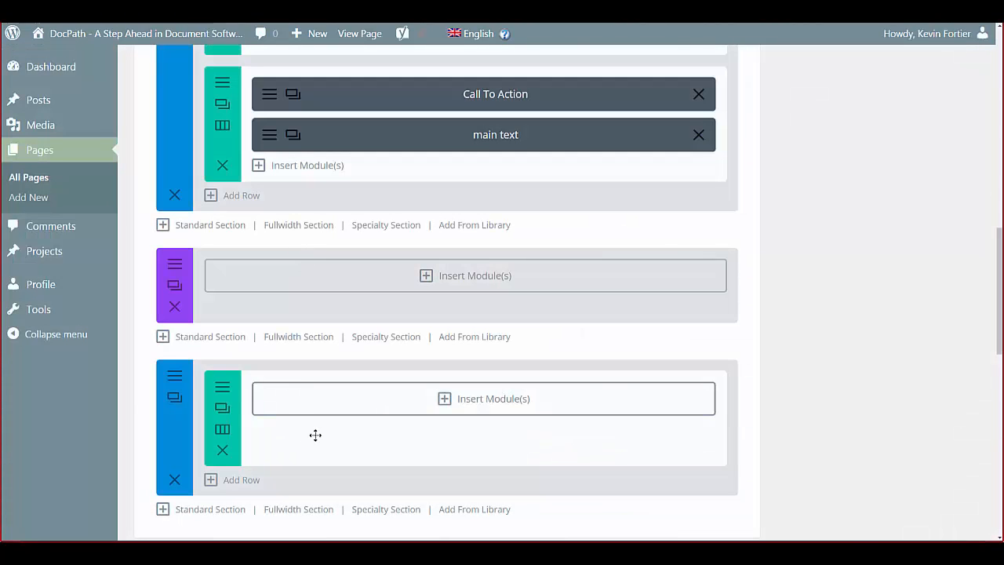
Insert a Text module into the single-column row of the new standard section
click(444, 401)
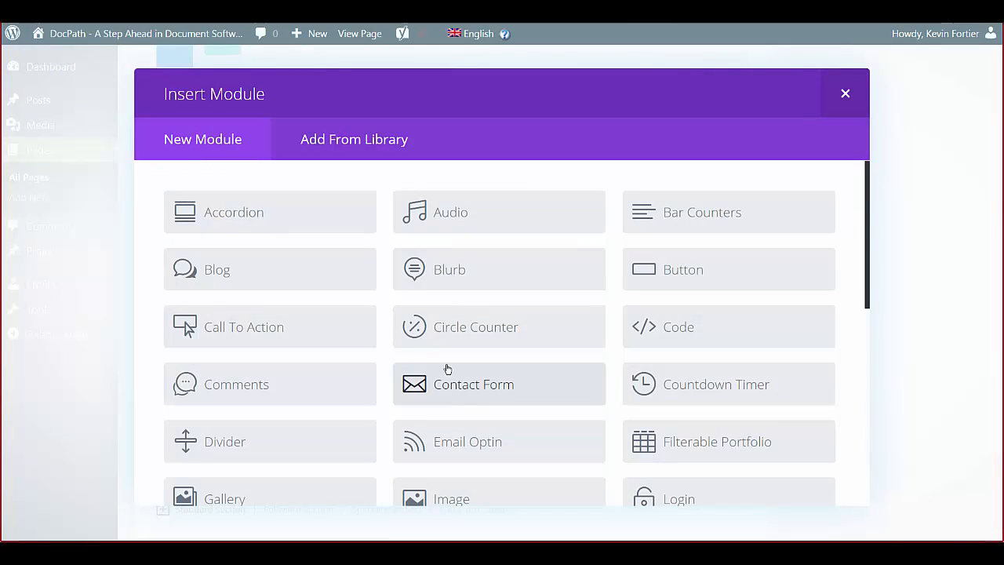
scroll(446, 352, down, 3)
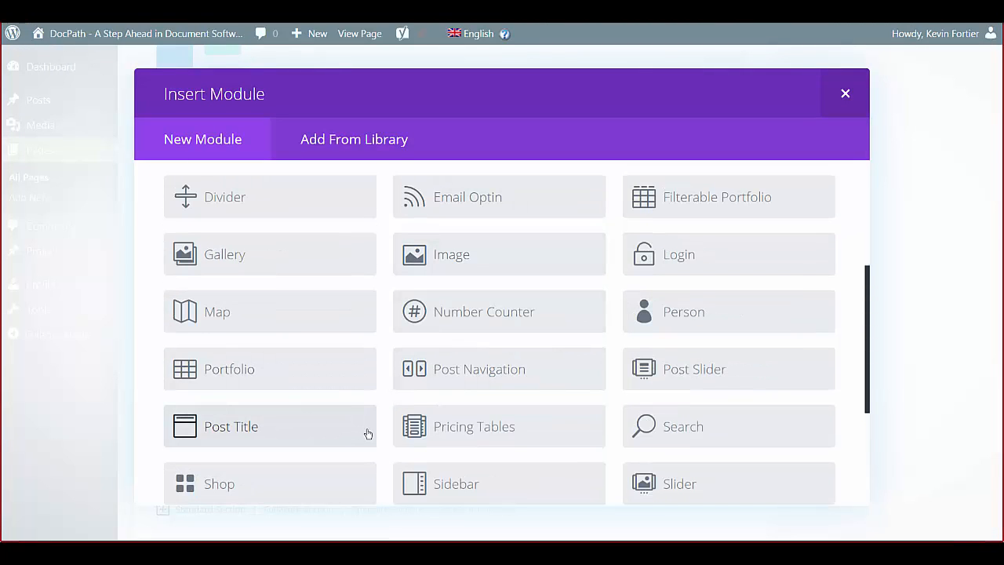
scroll(398, 421, up, 3)
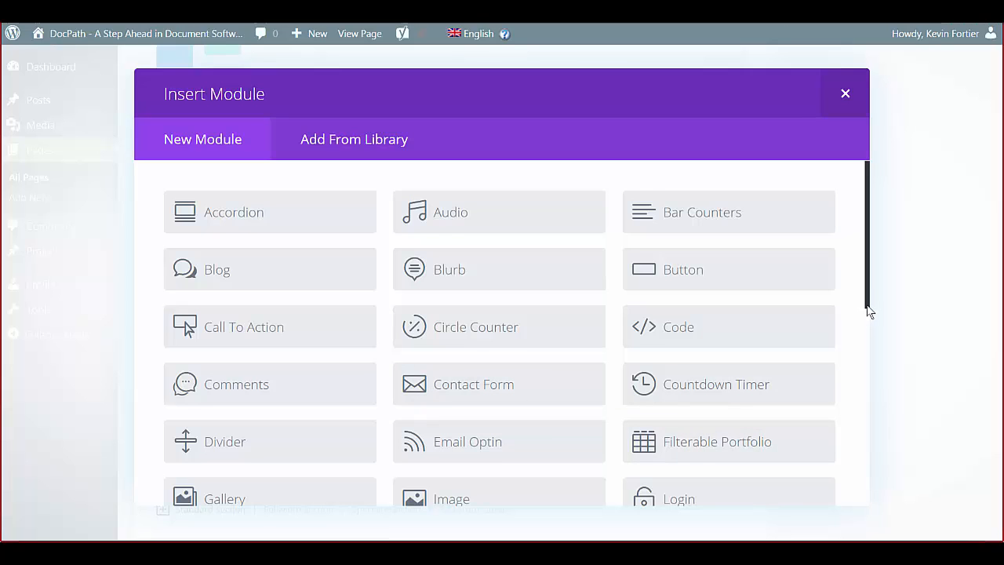
scroll(867, 313, down, 2)
scroll(862, 375, down, 4)
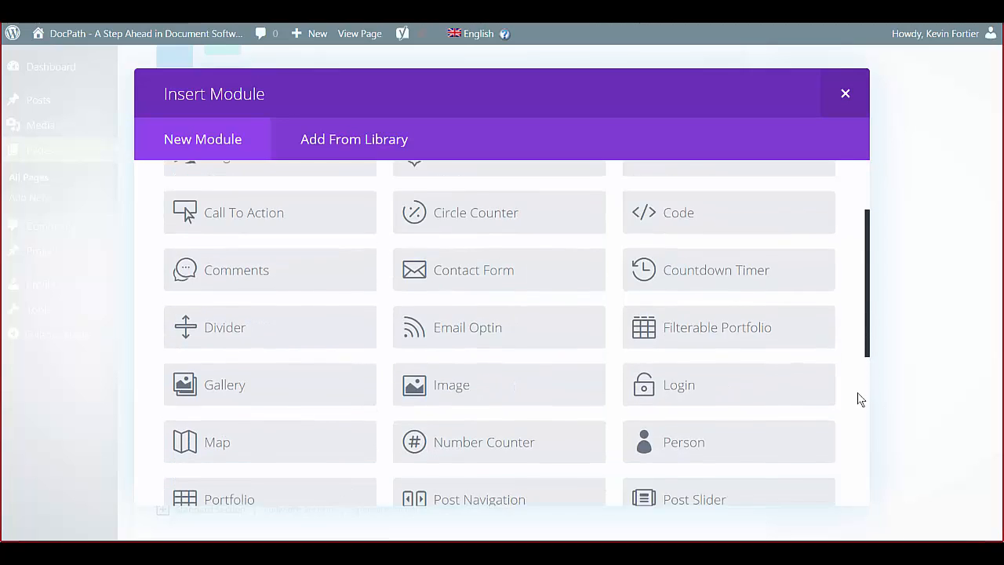
scroll(867, 388, up, 2)
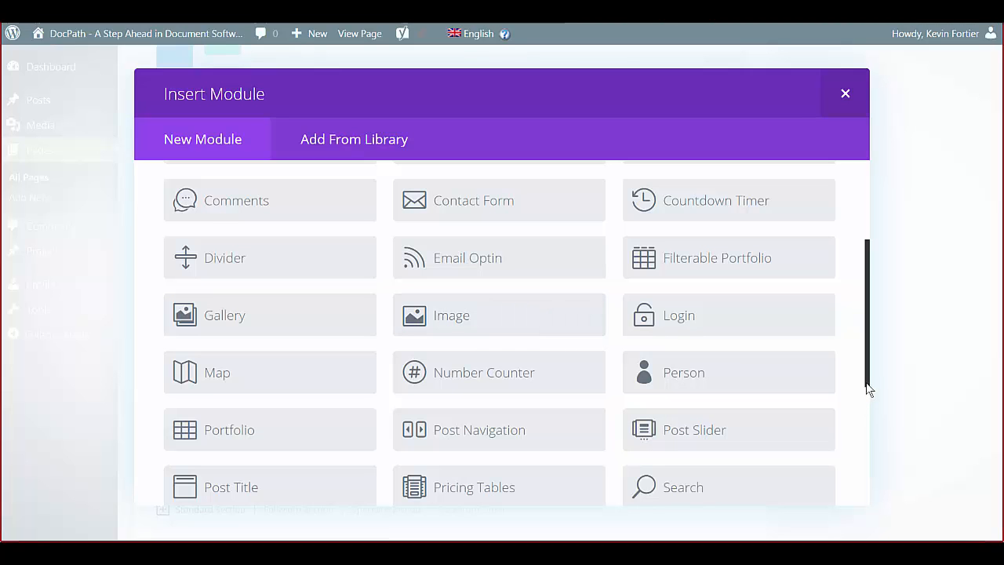
scroll(859, 423, down, 1)
scroll(851, 485, down, 4)
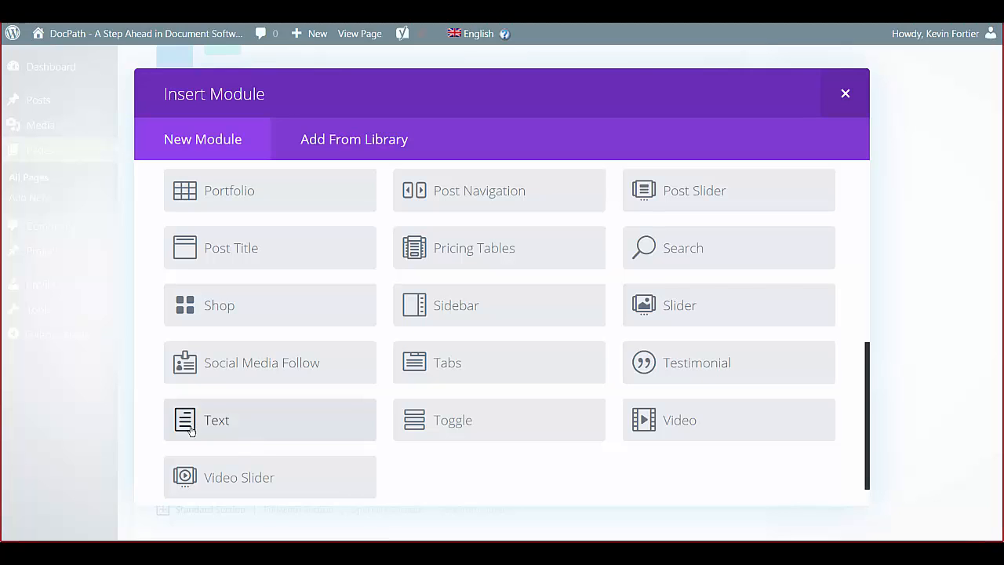
click(191, 424)
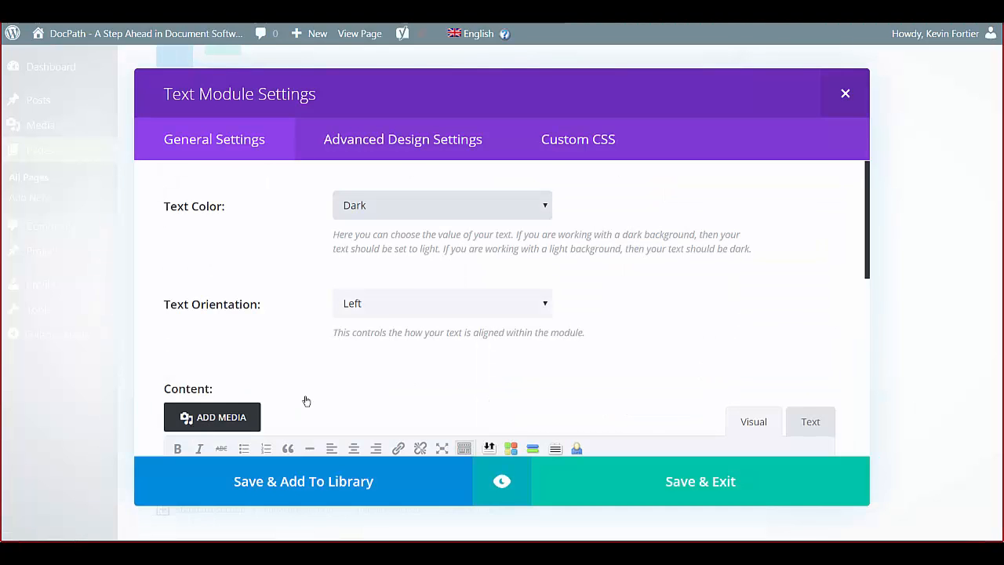
Enter the sample text "my t toqué ellos pero es un civilext" as the Text module's content and dismiss the dictation box
scroll(458, 396, down, 5)
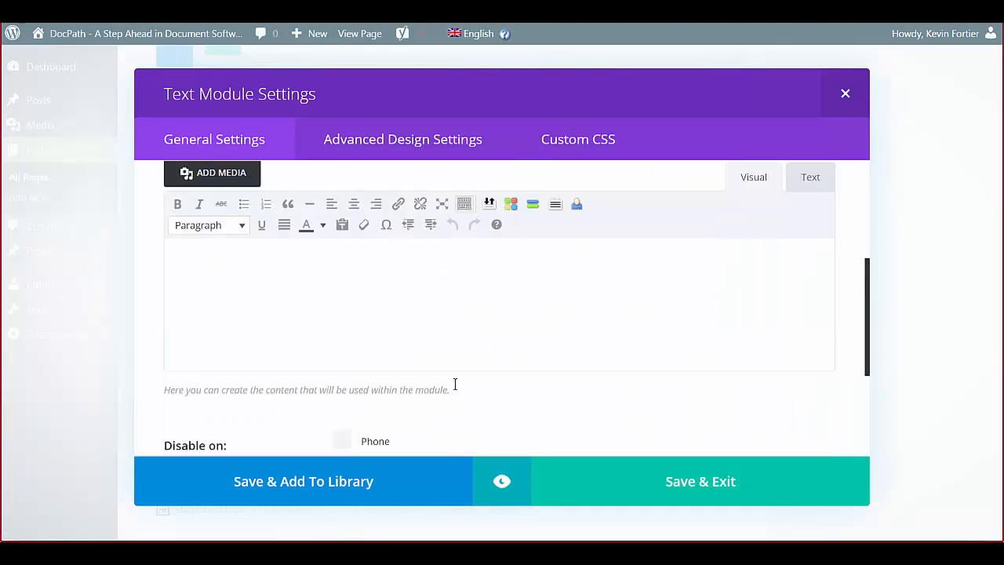
scroll(460, 389, up, 5)
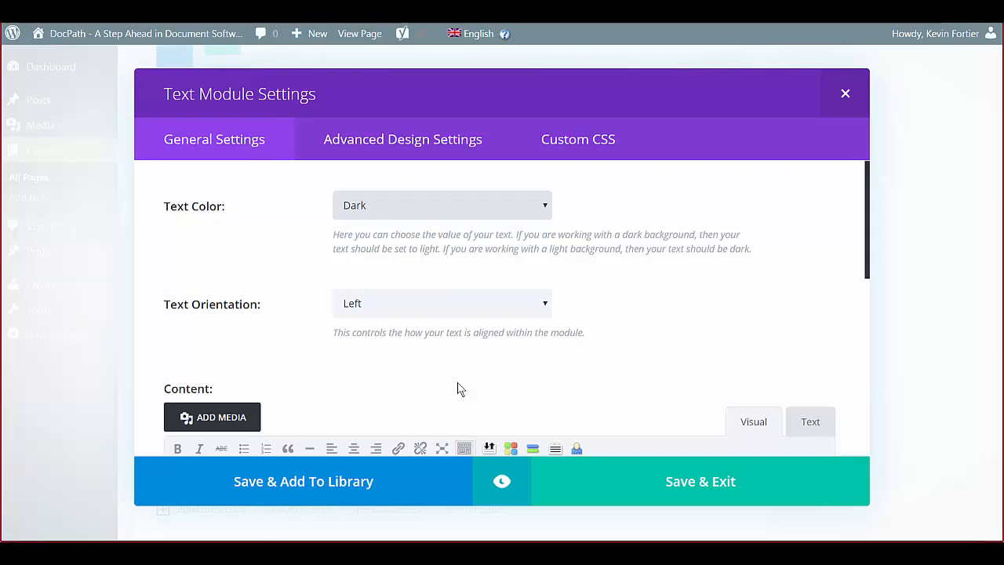
click(255, 15)
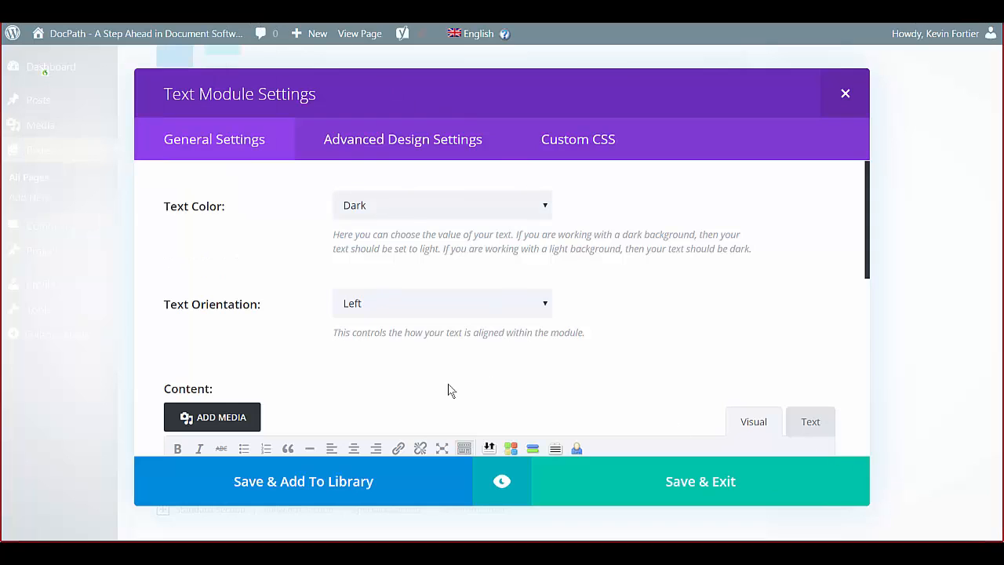
scroll(369, 392, down, 3)
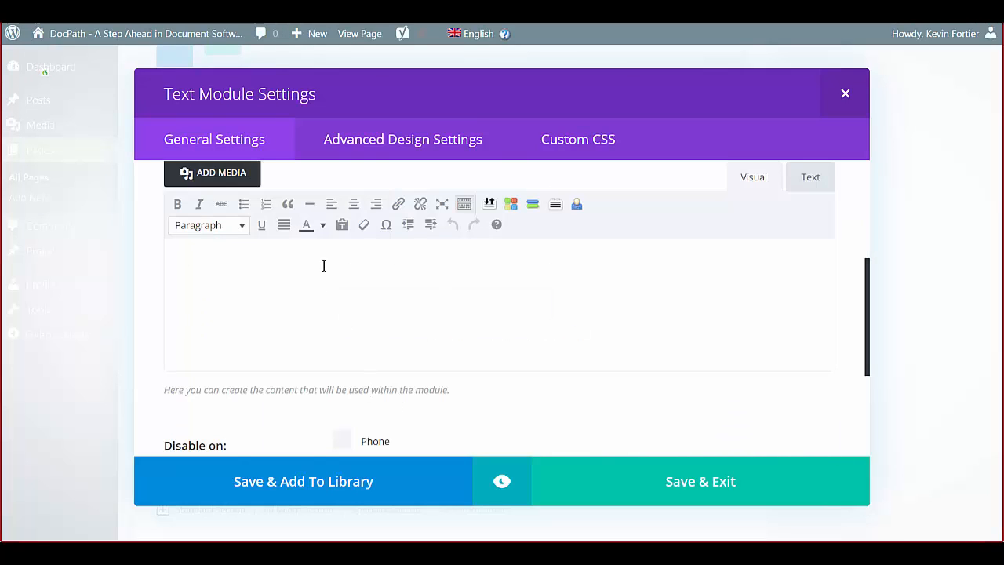
text(my)
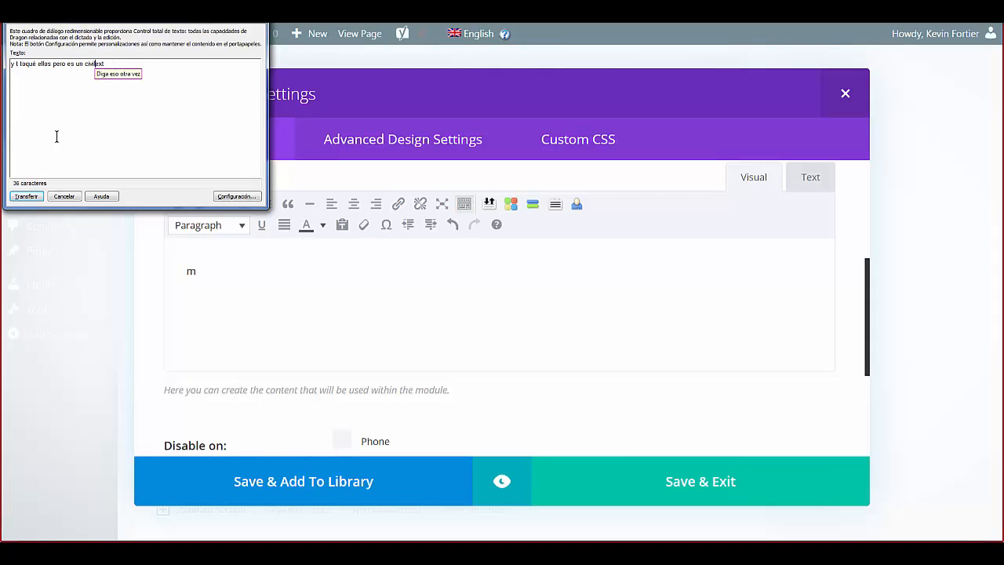
click(26, 196)
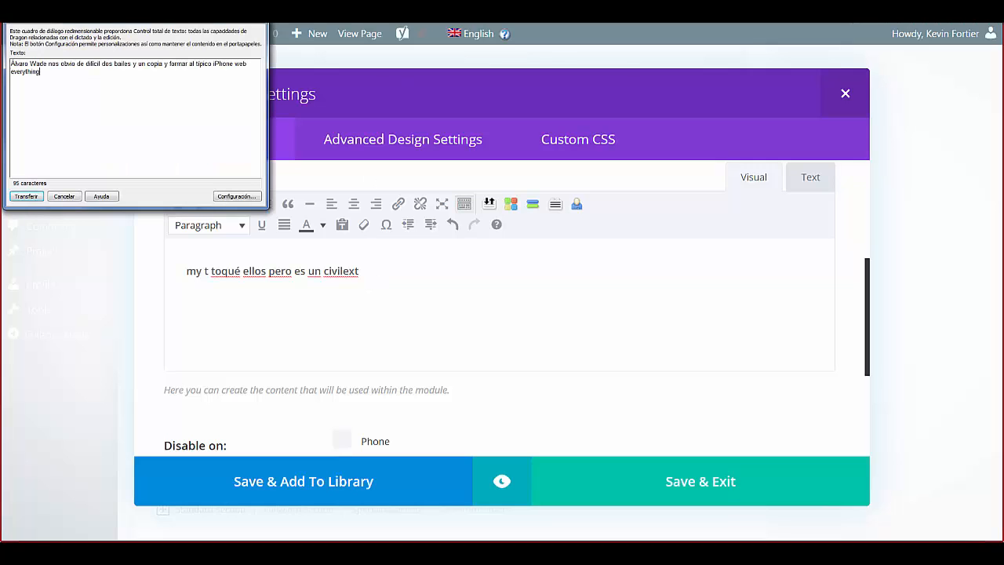
click(251, 19)
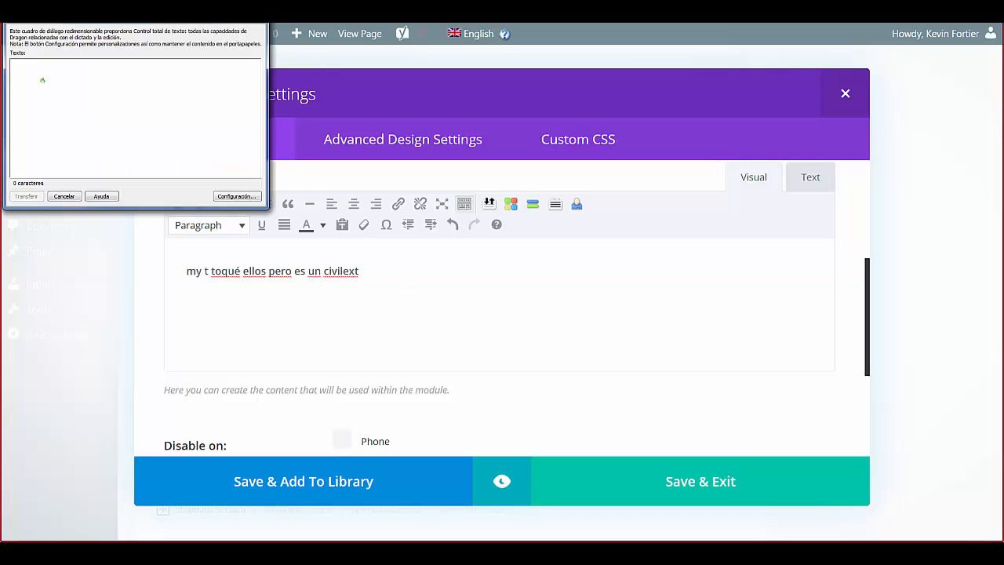
click(258, 25)
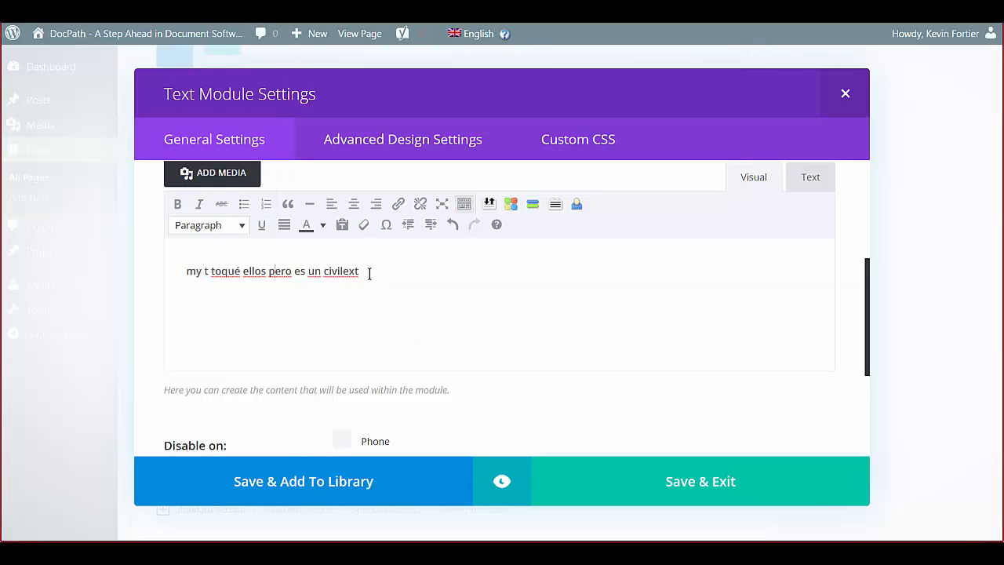
Make the middle of the sample line around "ellos" bold and clear the formatting from the whole line
shift+click(287, 269)
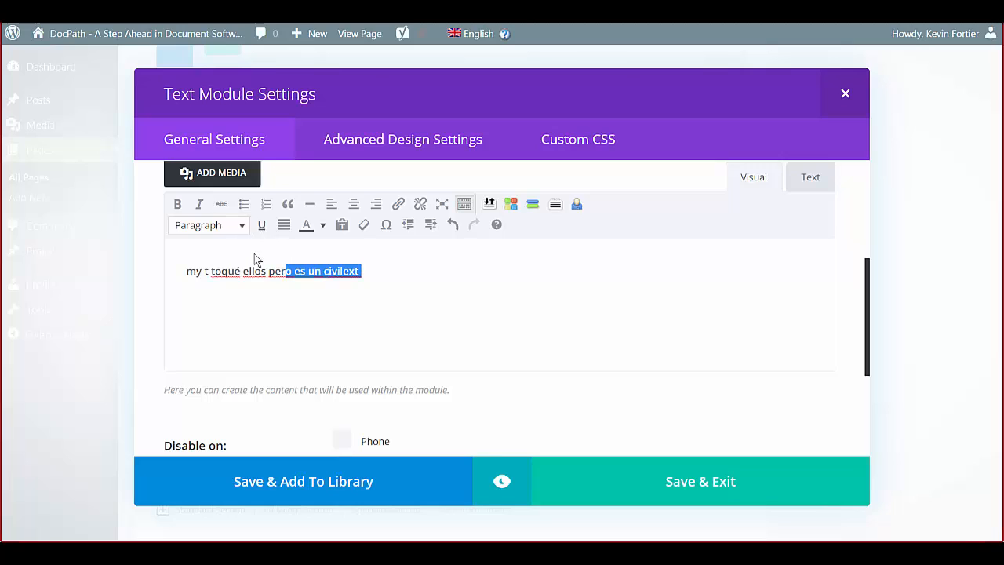
drag(235, 270, 259, 270)
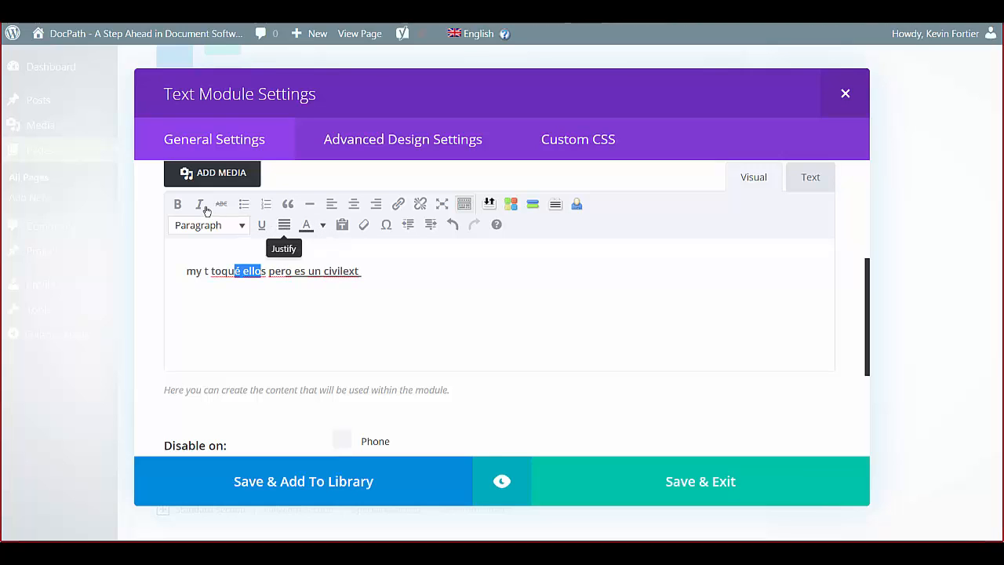
click(177, 203)
click(411, 274)
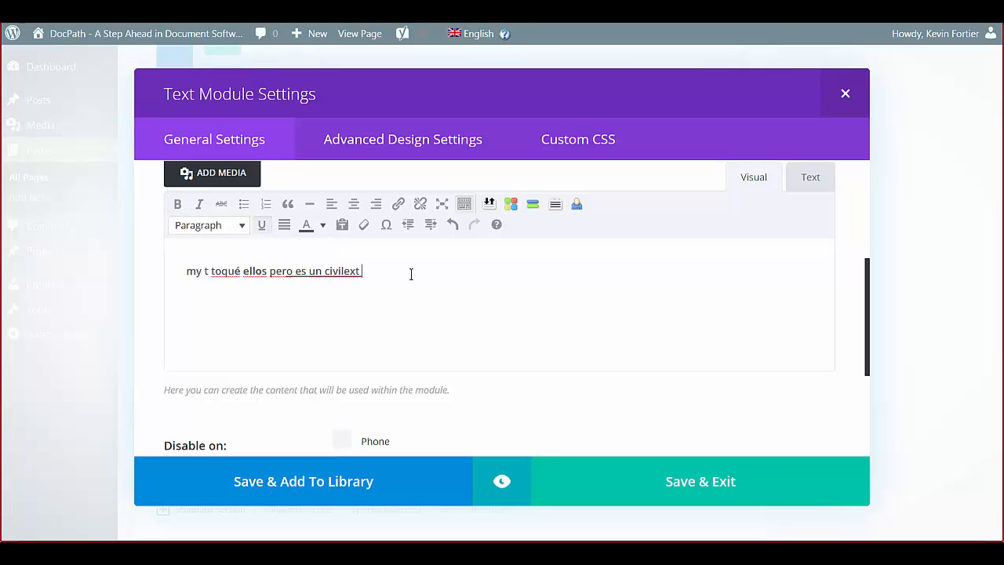
drag(285, 270, 189, 268)
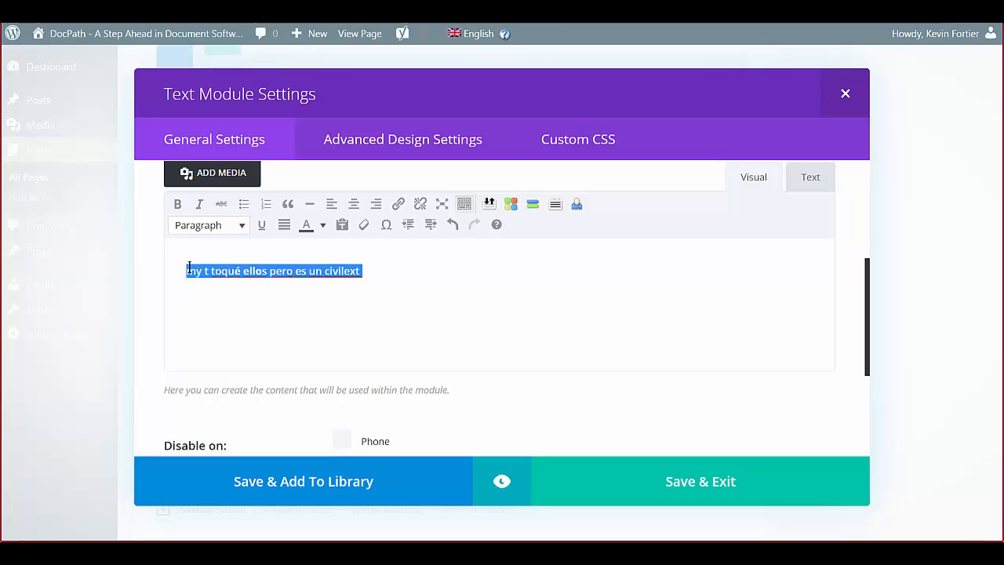
click(365, 226)
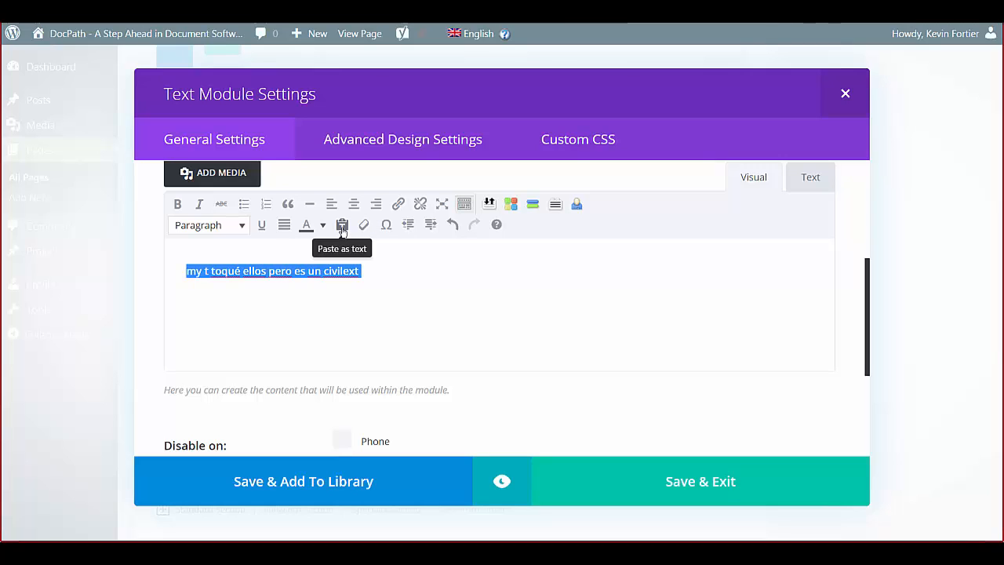
Turn on plain-text pasting, dismiss its notice, and copy the sample line from its second letter to the end
click(342, 226)
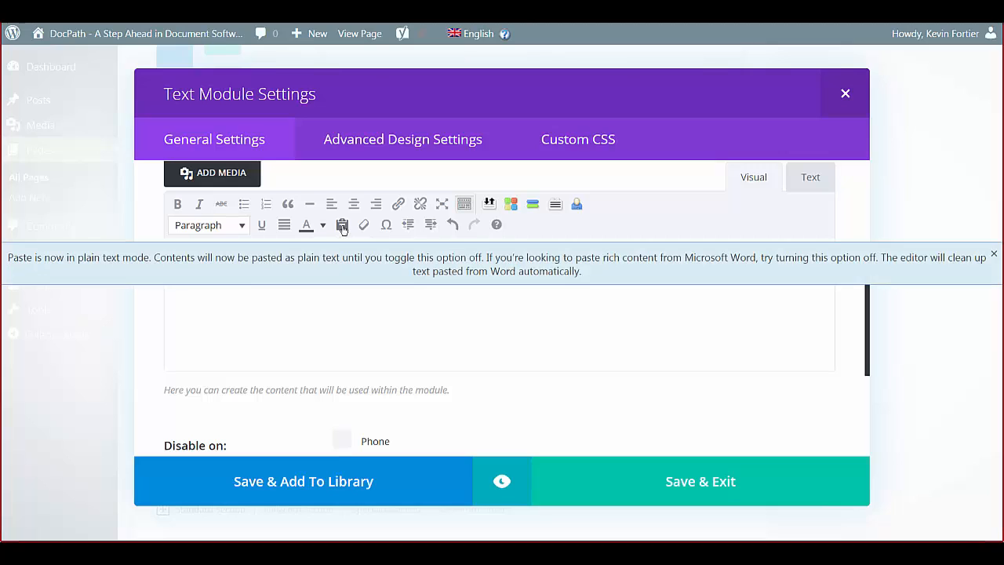
click(992, 255)
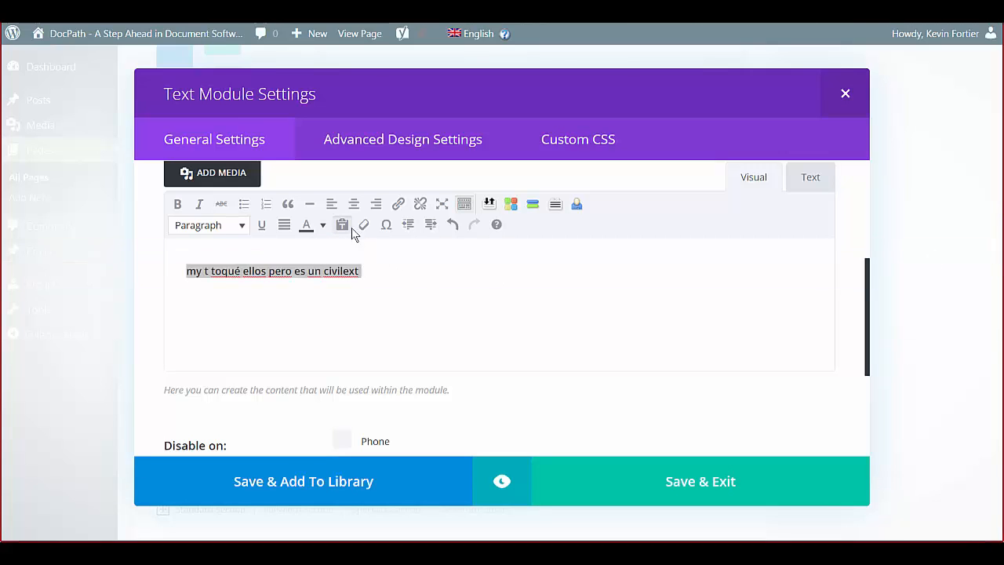
click(369, 269)
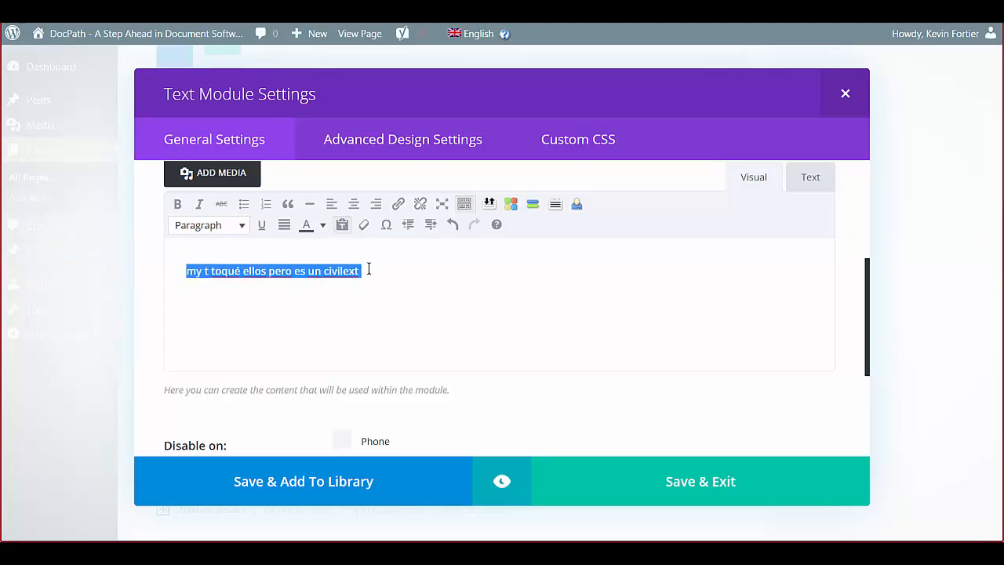
click(368, 269)
shift+click(196, 269)
key(ctrl+c)
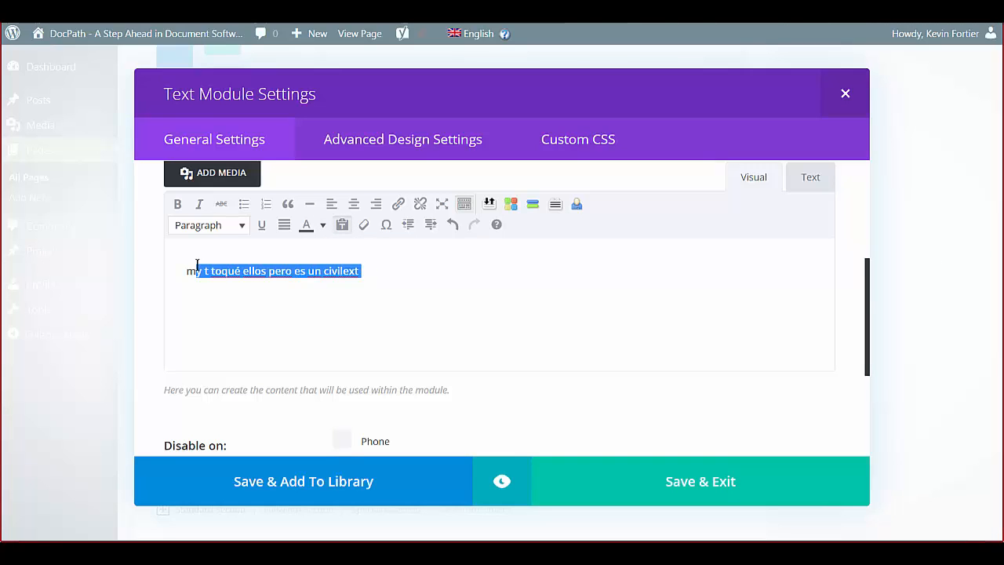
Make the selected sample text bold and paste the copied text without formatting in a new paragraph below it
click(178, 205)
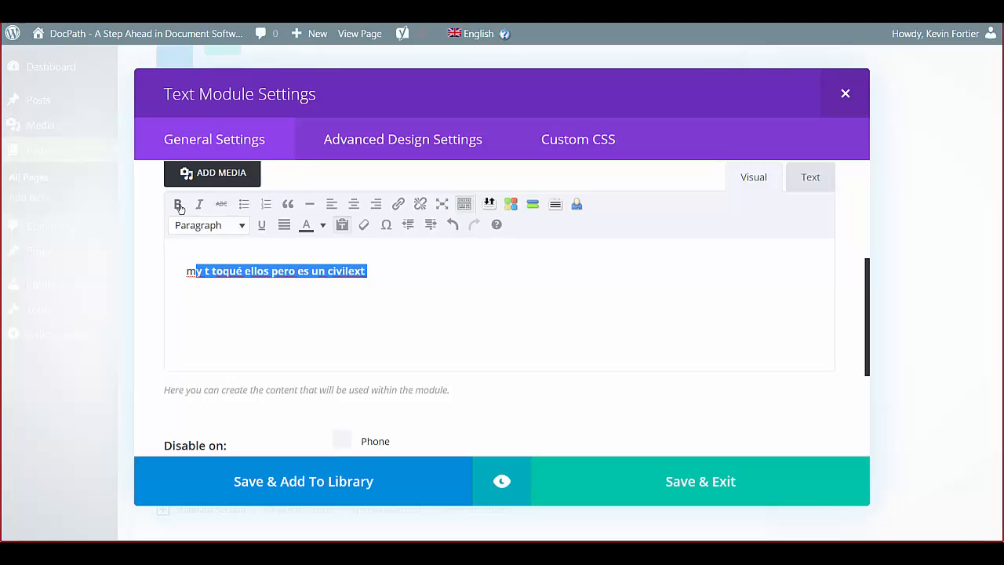
click(378, 271)
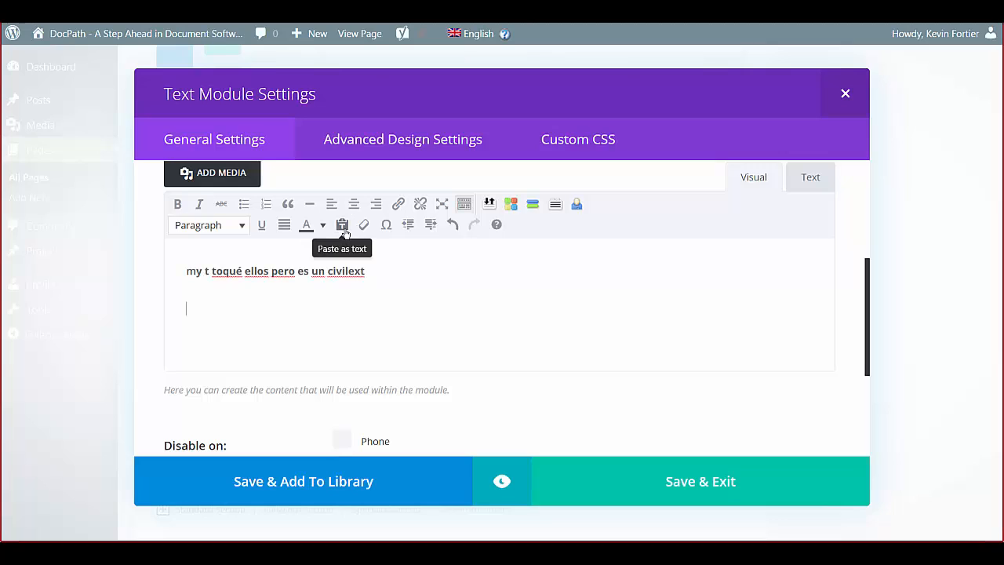
key(Return)
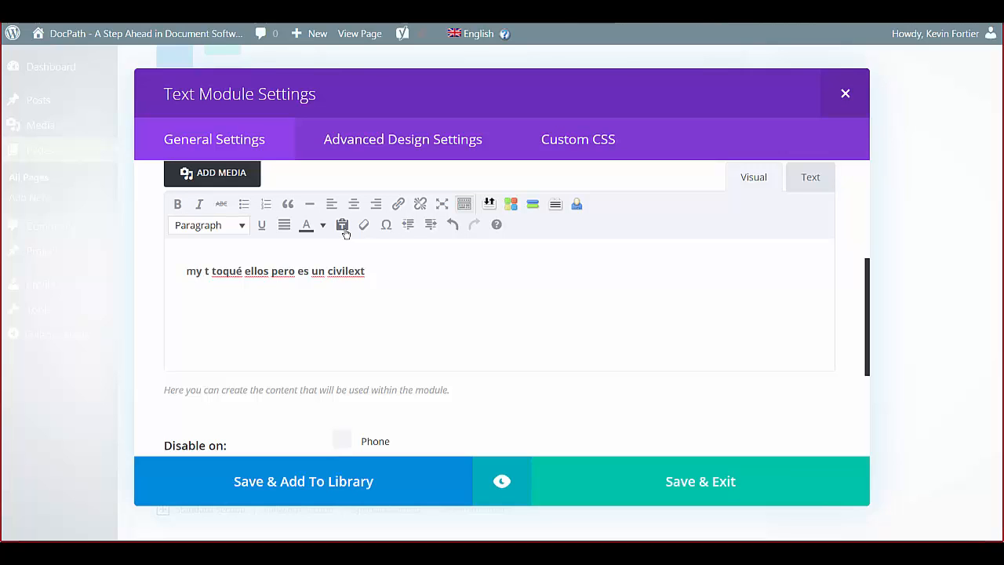
key(ctrl+v)
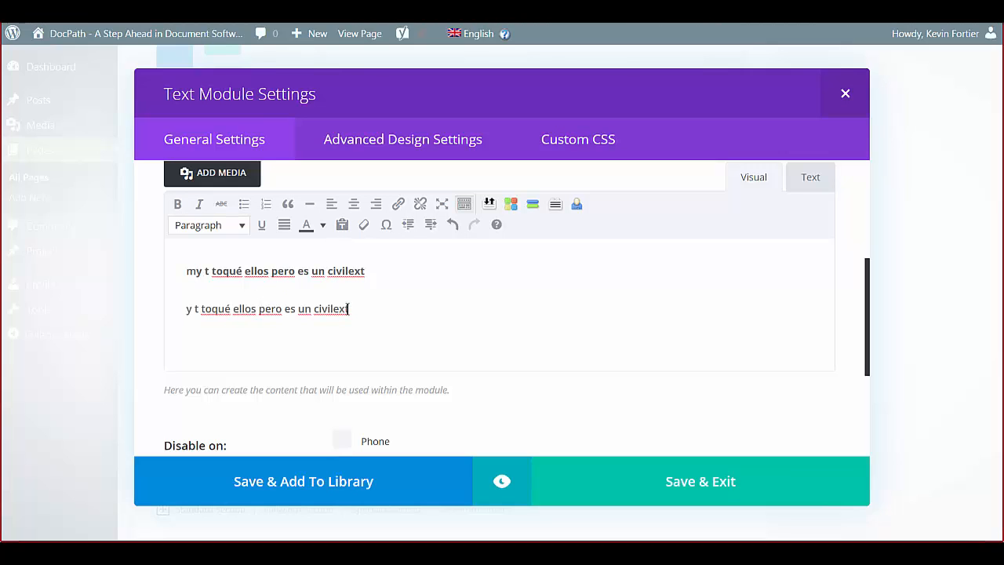
Save the Text module with both sample lines and return to the page layout
drag(269, 271, 330, 271)
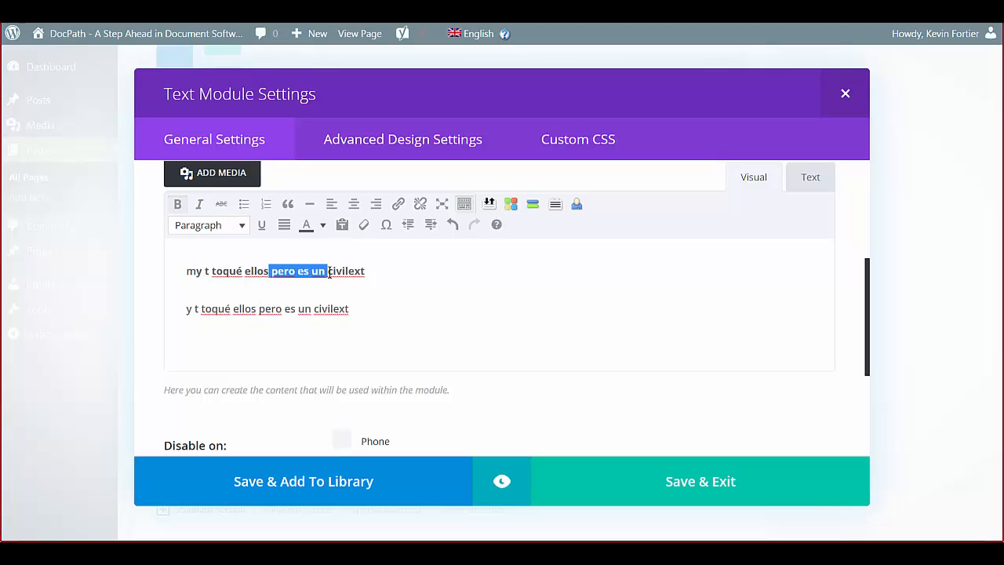
click(320, 331)
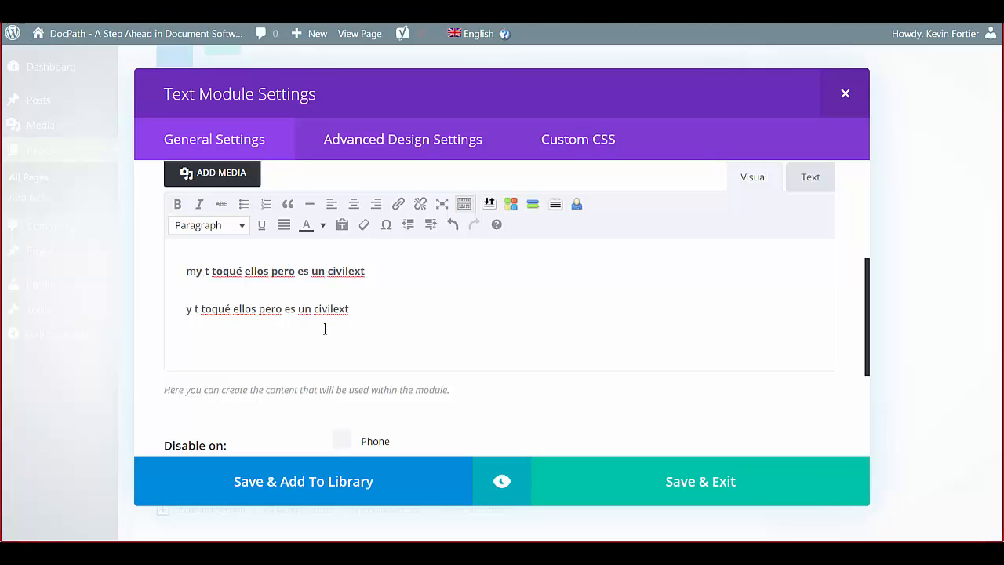
click(705, 492)
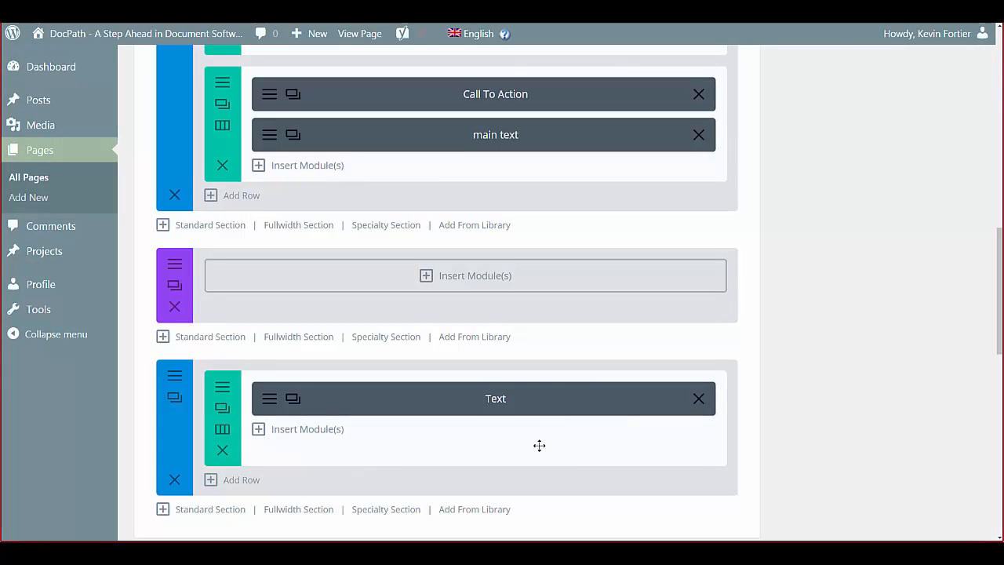
Check the library modules and categories available for insertion below the new Text module
click(314, 431)
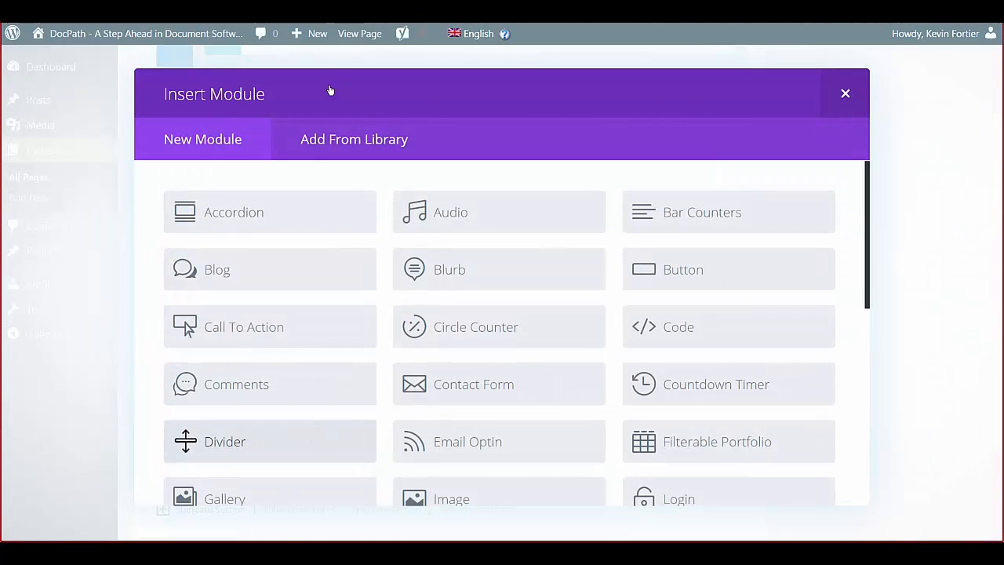
click(354, 140)
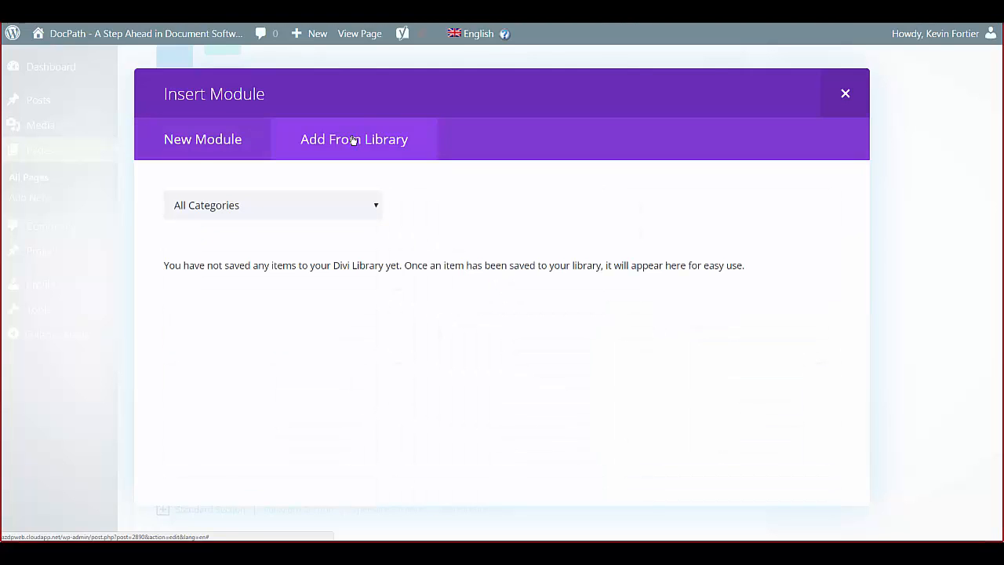
click(371, 205)
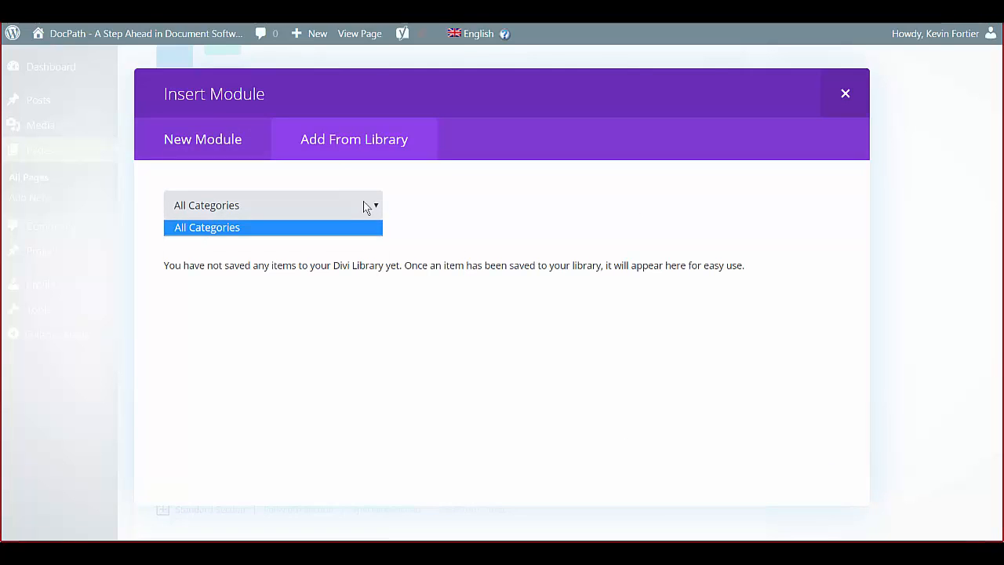
click(365, 208)
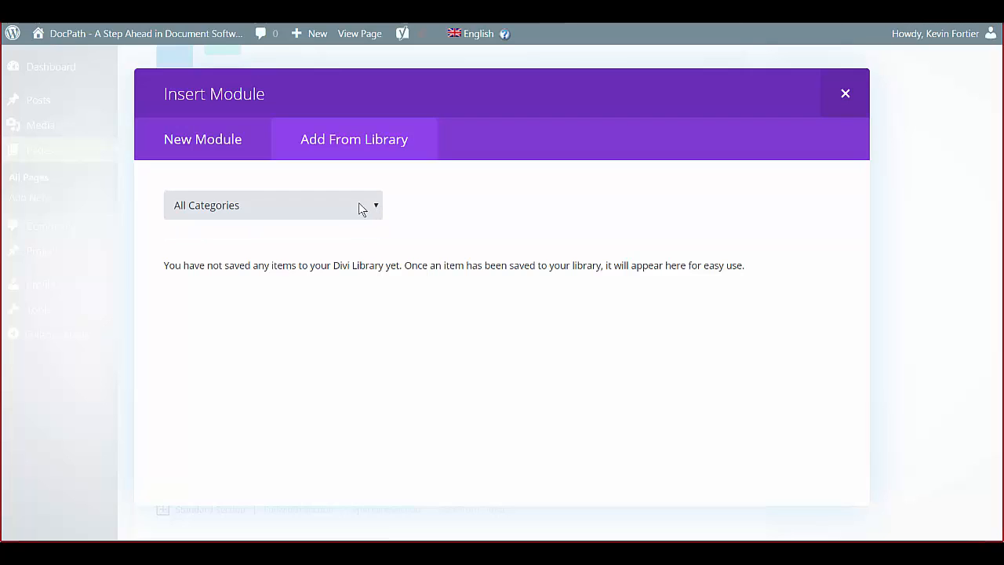
click(309, 212)
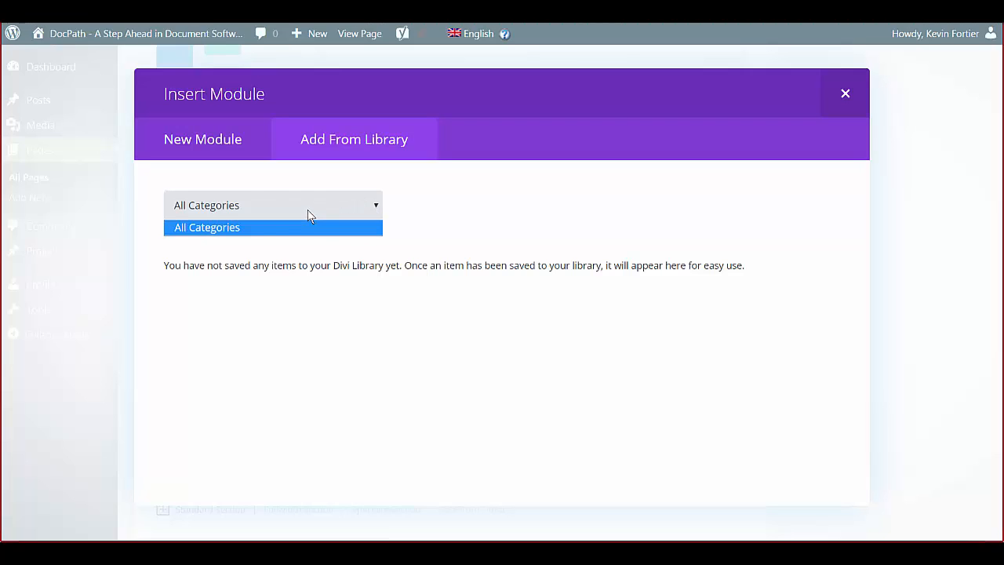
click(377, 212)
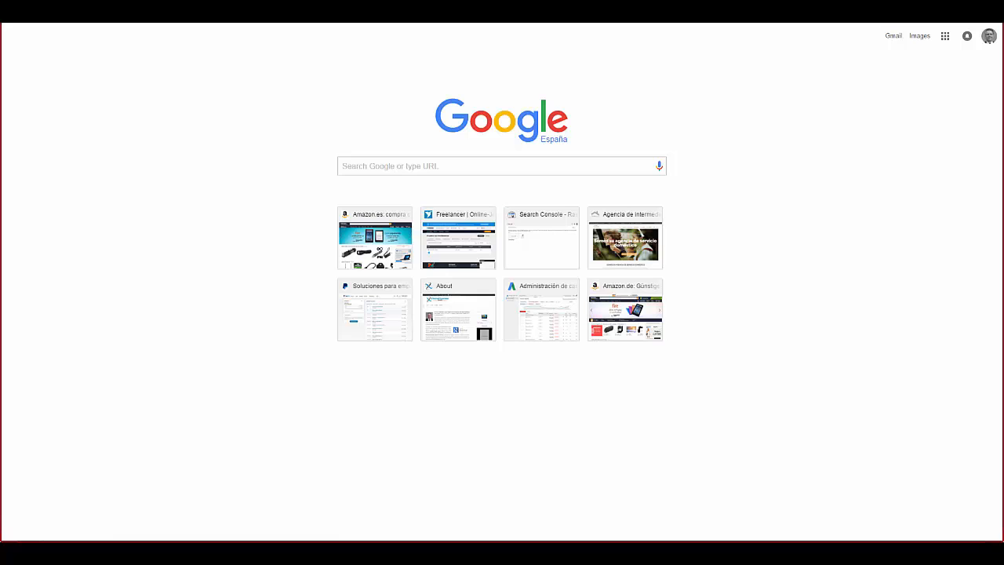
Switch to the new-page editor on the Pixelware WordPress site and insert a single full-width column in the first row
text(casali)
key(Return)
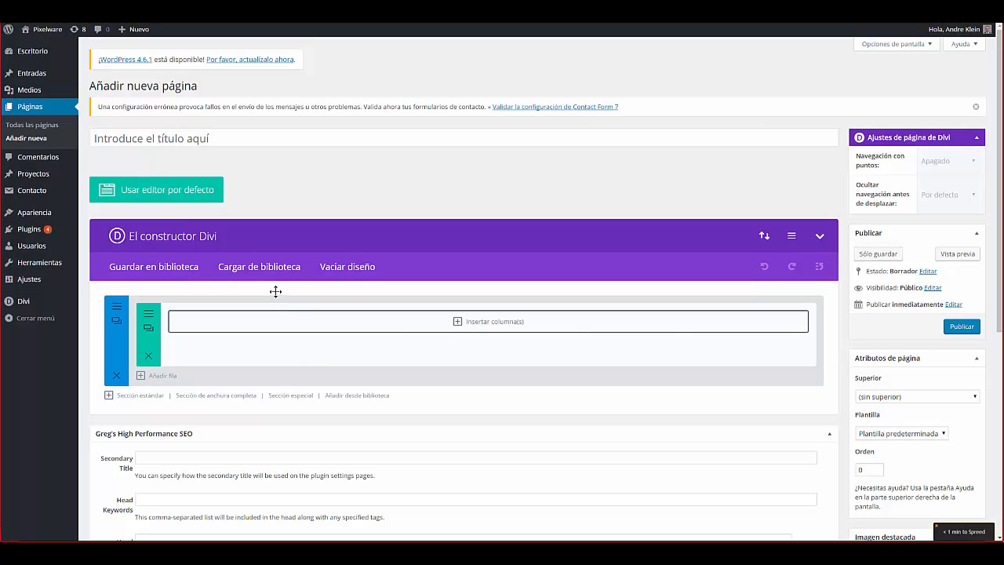
click(458, 323)
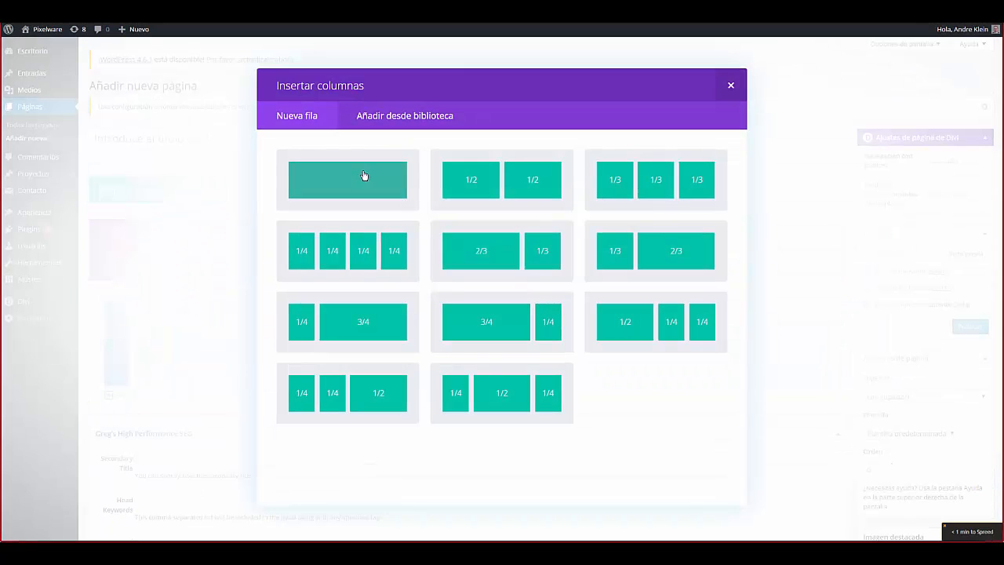
click(363, 176)
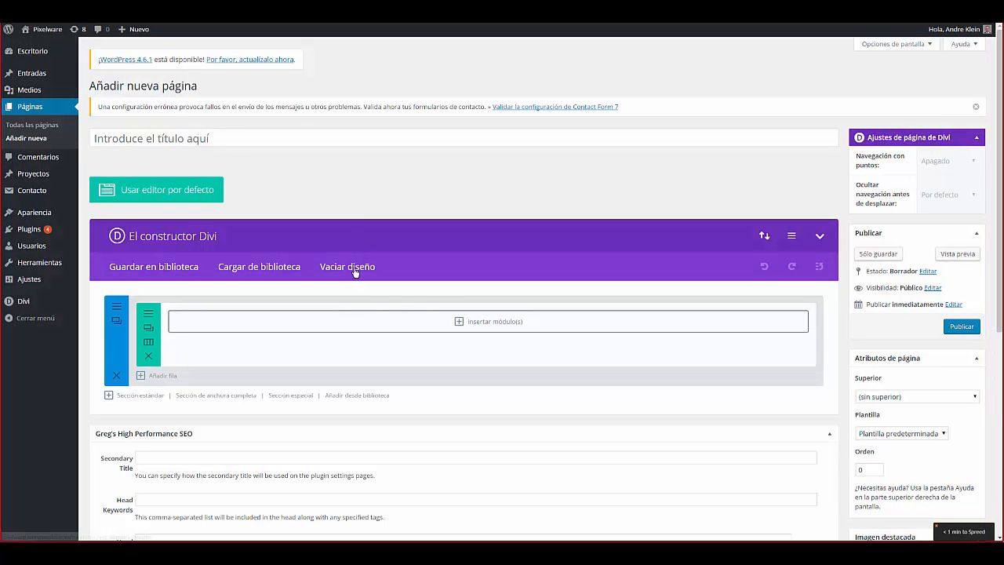
Load the predefined layout "Página splash" into the page without replacing the existing content
click(277, 267)
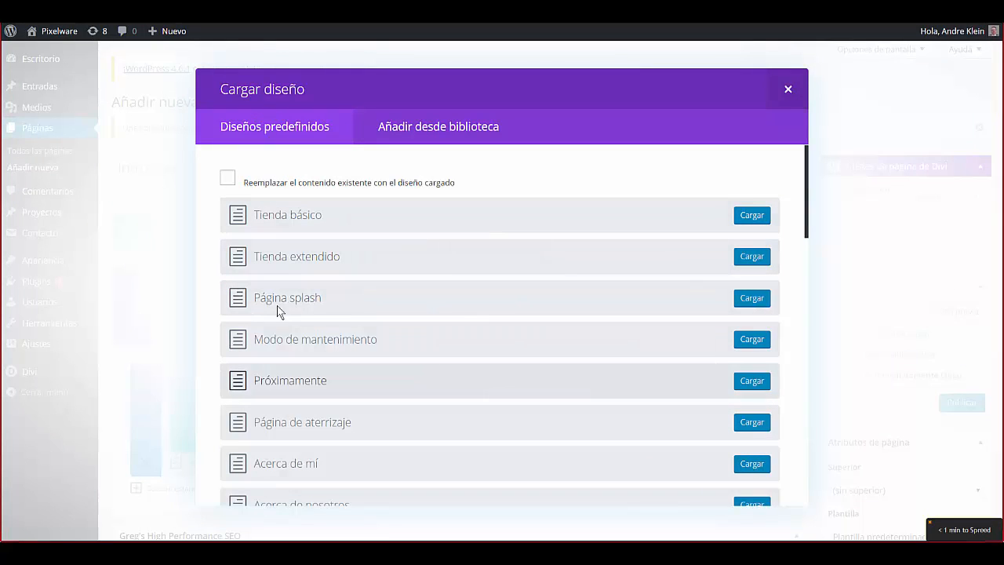
click(751, 298)
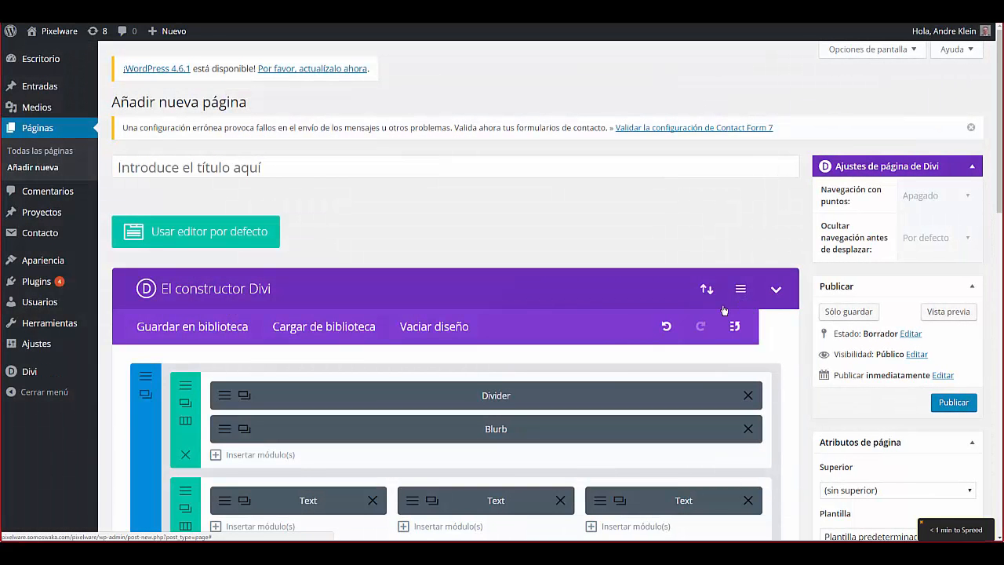
Preview the page and examine the splash layout from its header logo through the text columns to the footer
click(940, 313)
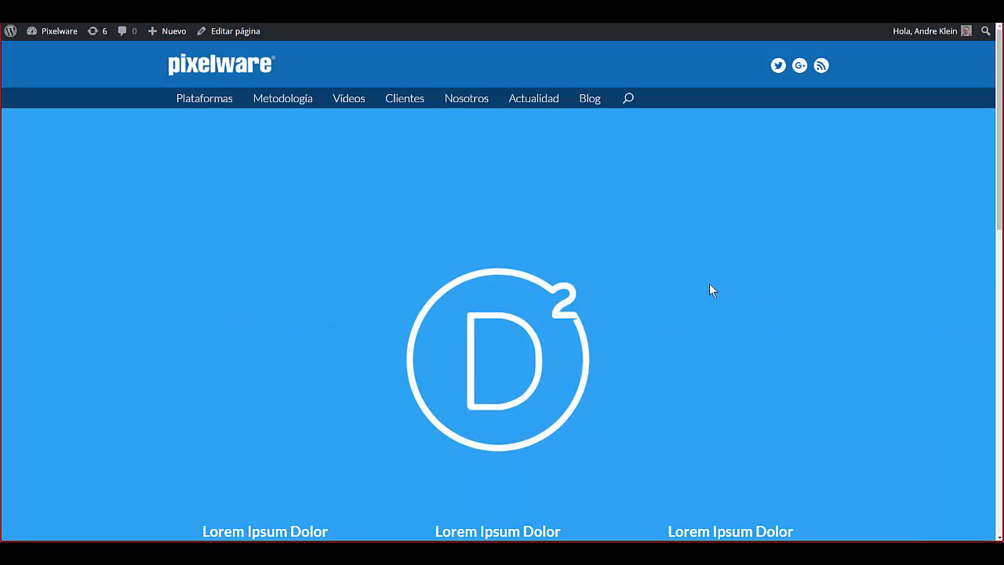
scroll(706, 283, down, 3)
scroll(705, 285, down, 3)
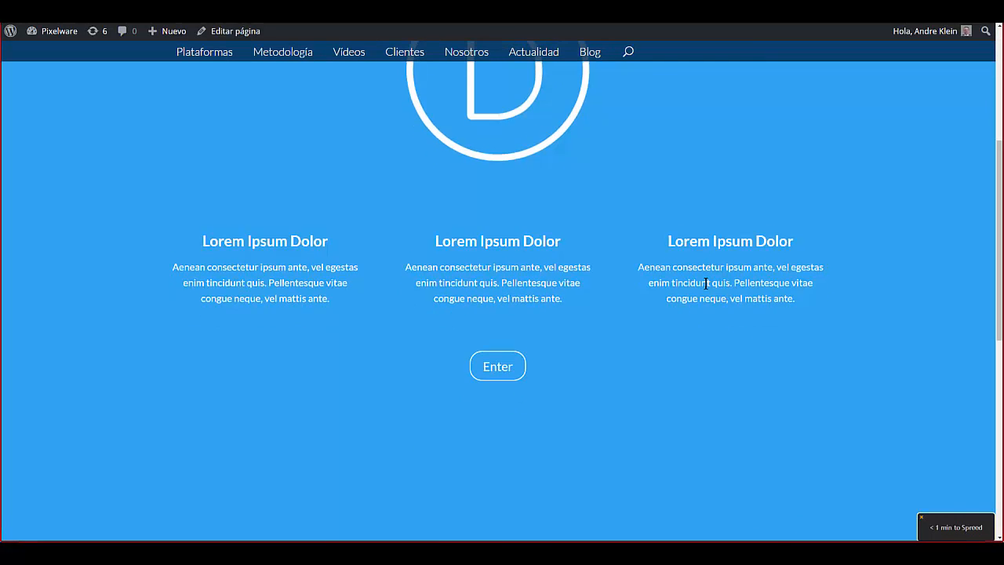
scroll(707, 281, down, 3)
scroll(707, 282, down, 3)
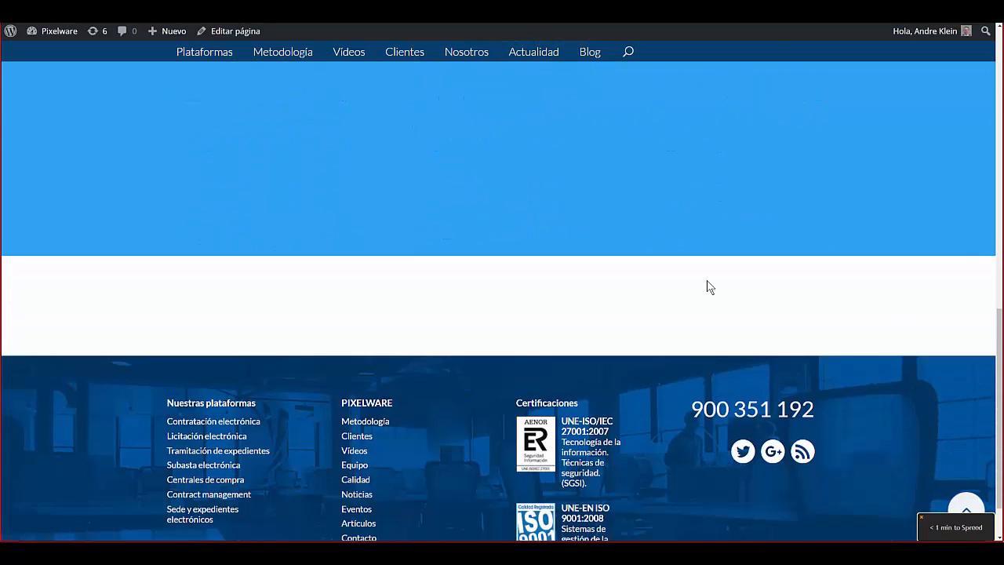
scroll(707, 282, up, 5)
scroll(708, 284, up, 6)
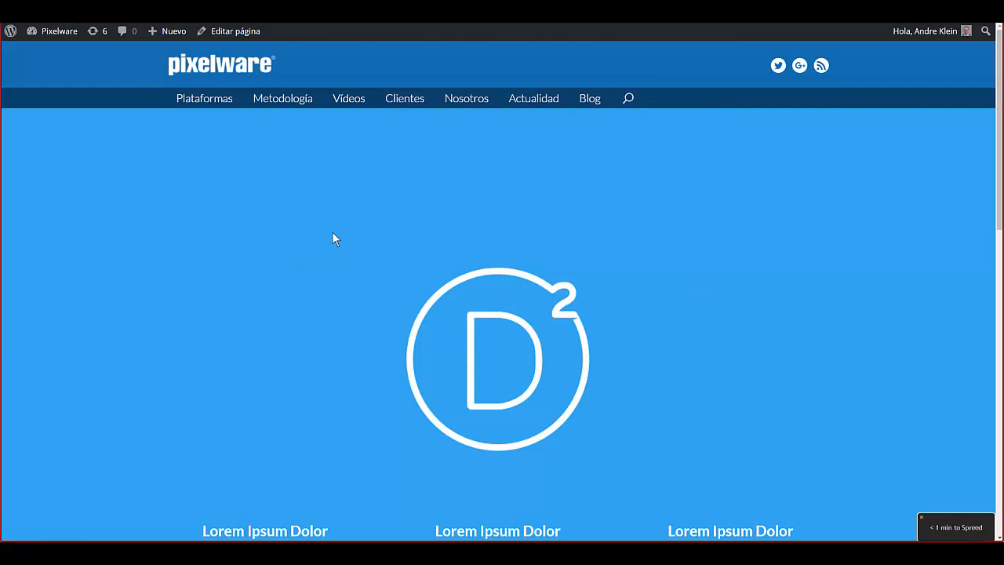
scroll(551, 324, down, 3)
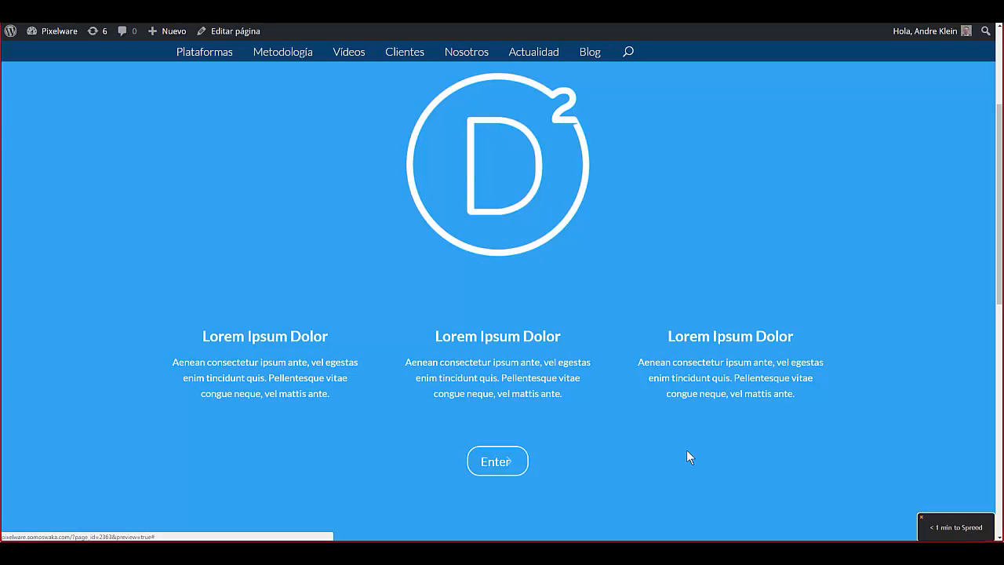
scroll(687, 457, down, 3)
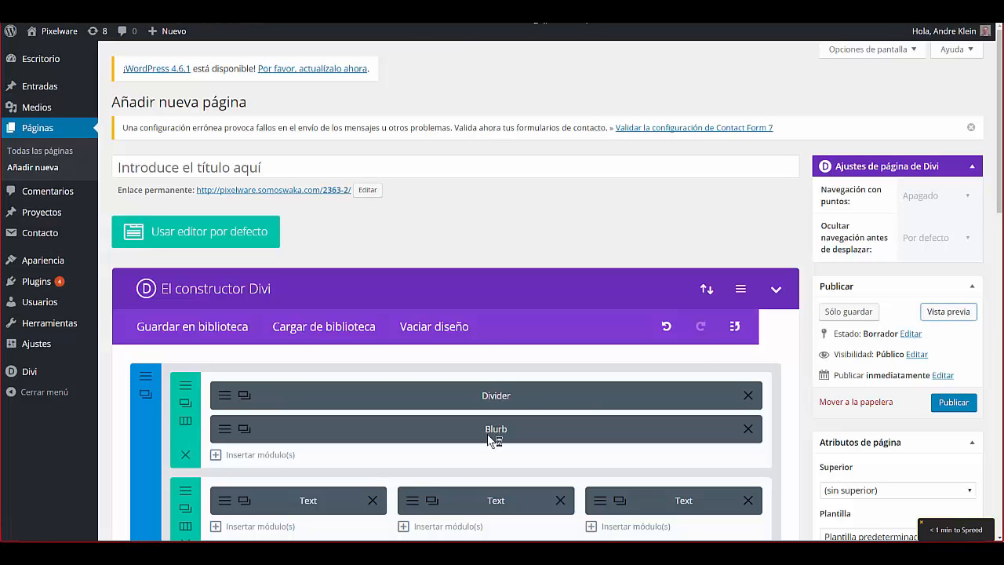
Clear the whole page layout and insert a single full-width column in the empty row
click(437, 327)
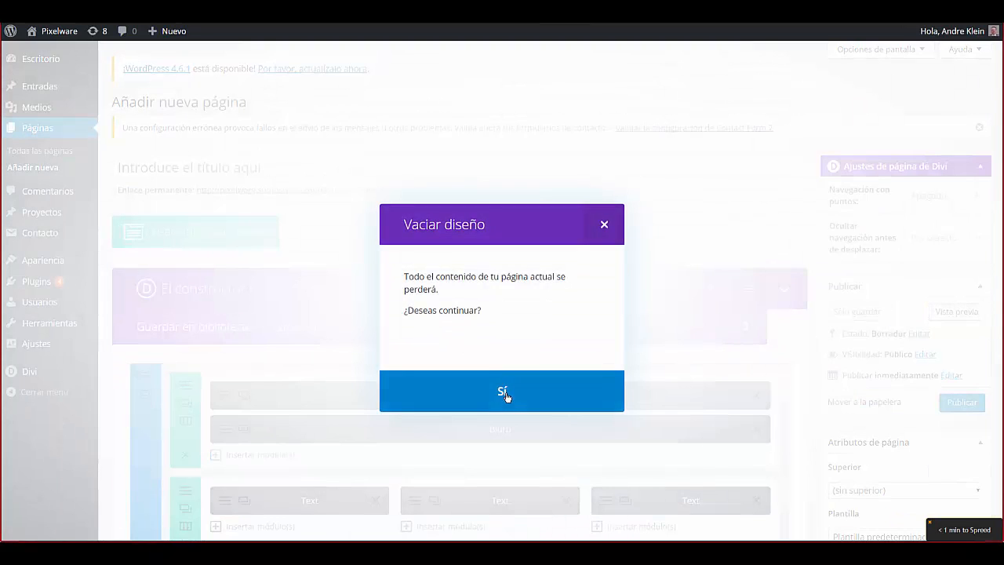
click(503, 394)
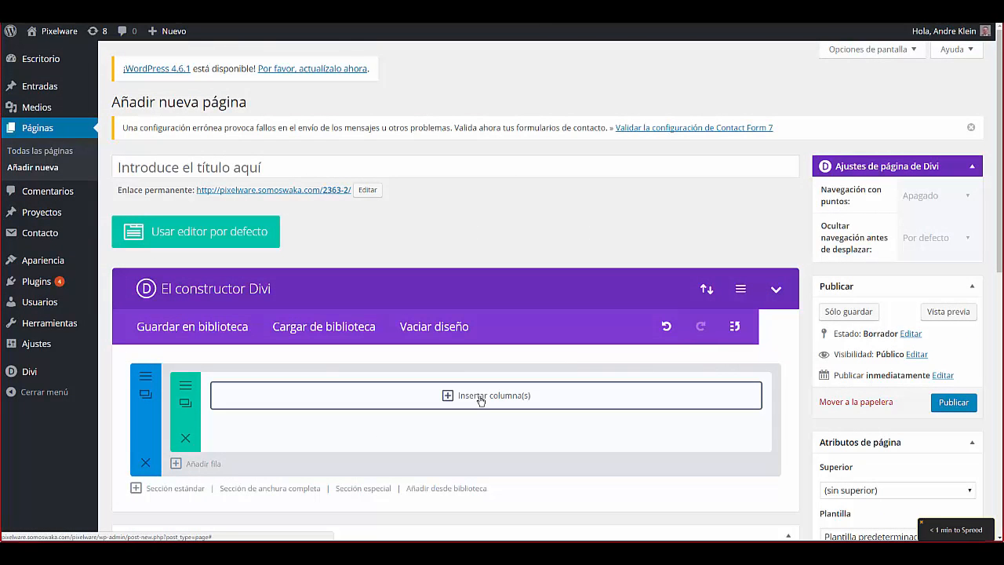
click(481, 399)
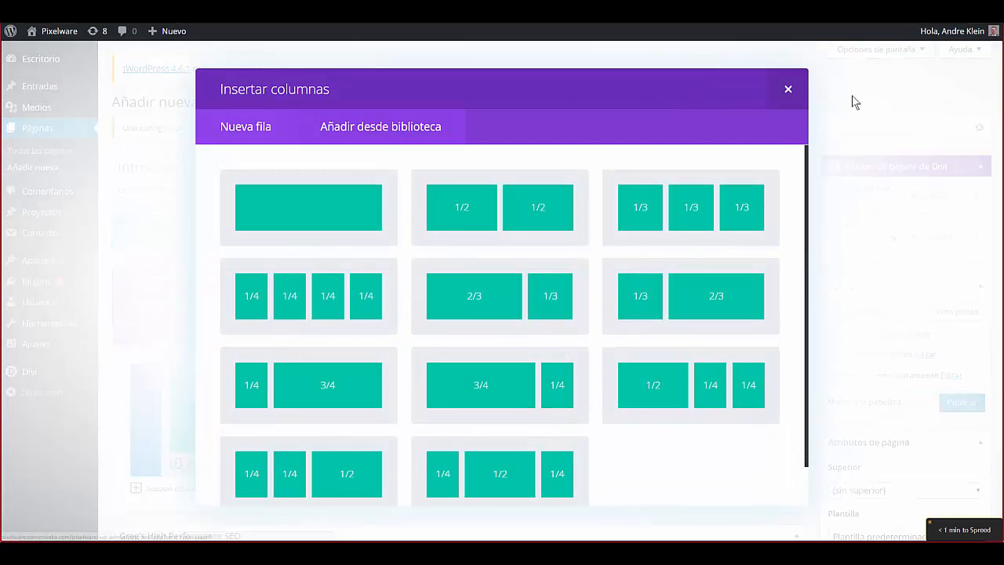
click(786, 90)
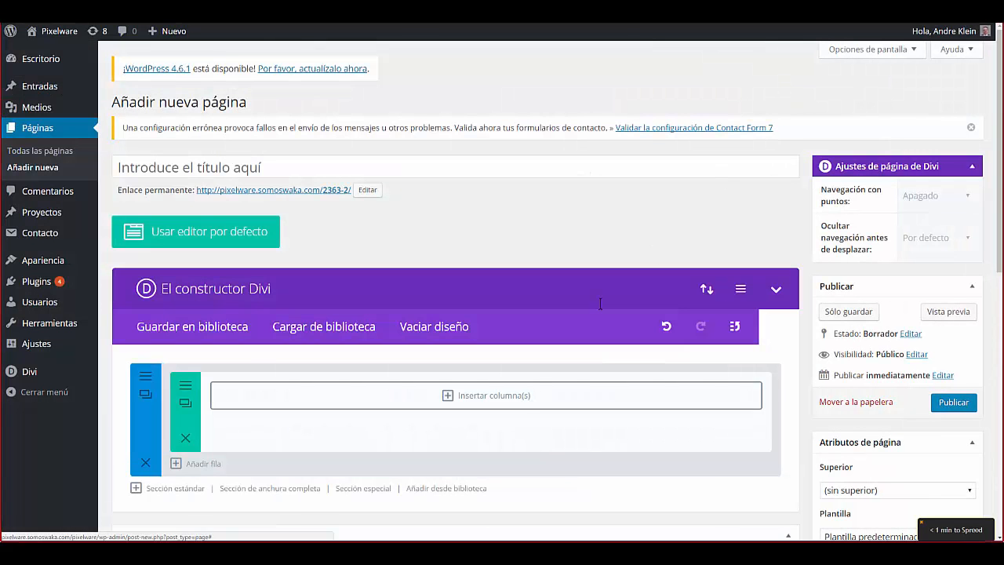
click(512, 401)
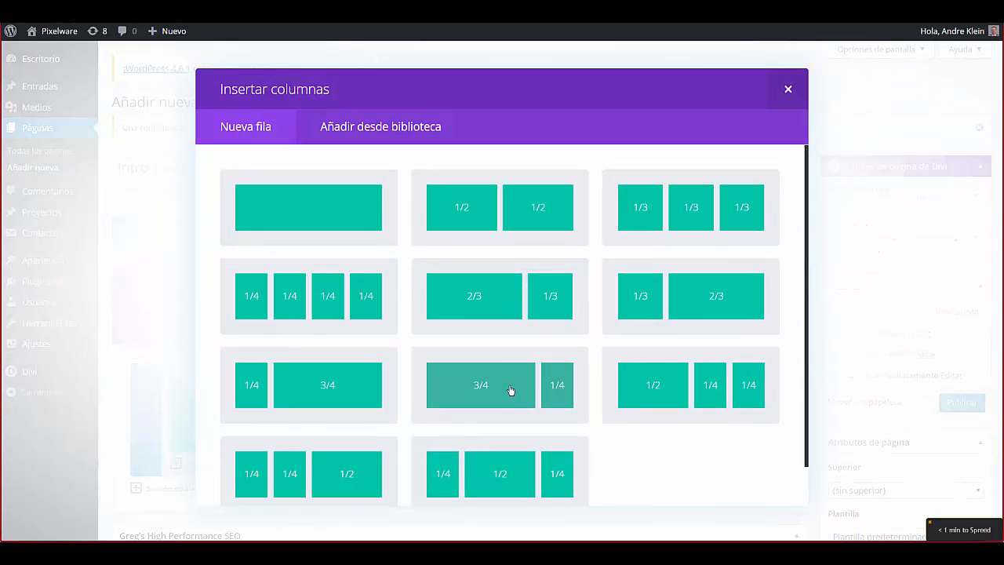
click(353, 226)
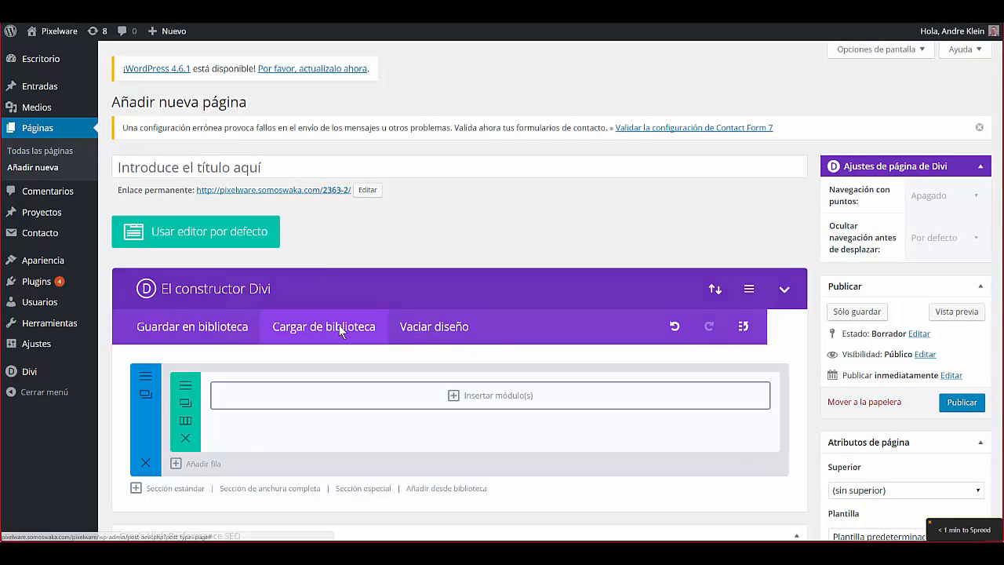
Load the predefined layout "Página de aterrizaje" into the page without replacing the existing content
click(342, 330)
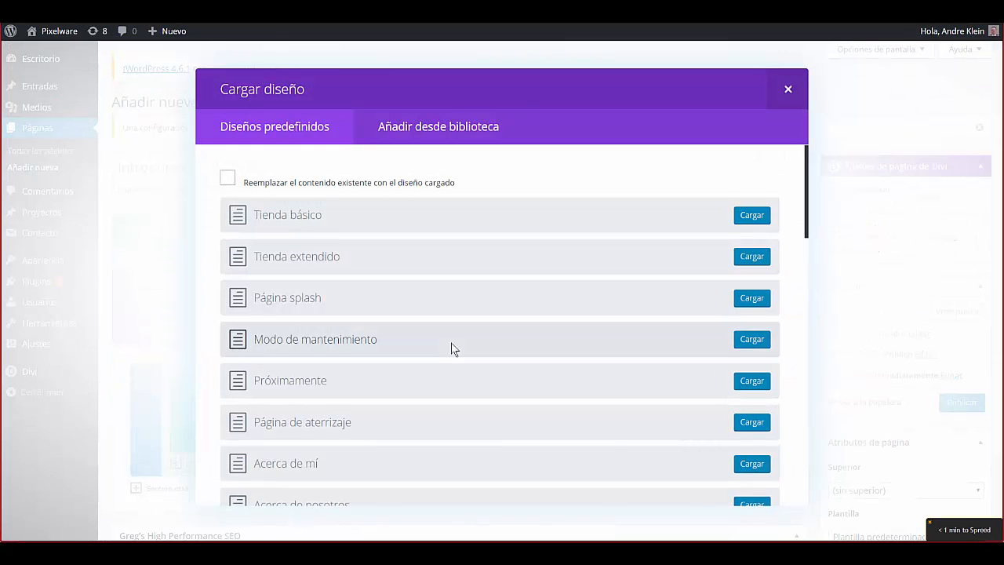
scroll(452, 348, down, 1)
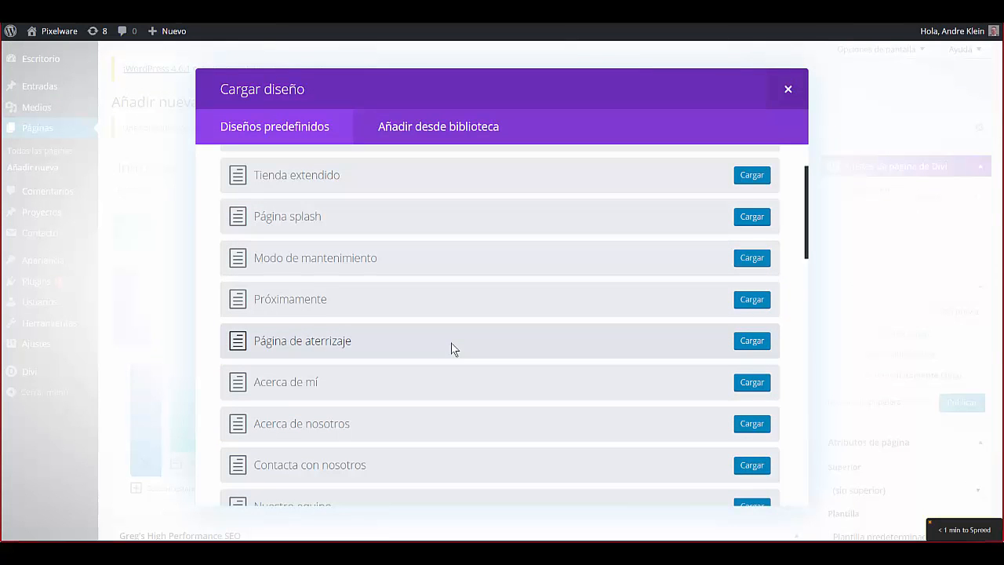
click(751, 341)
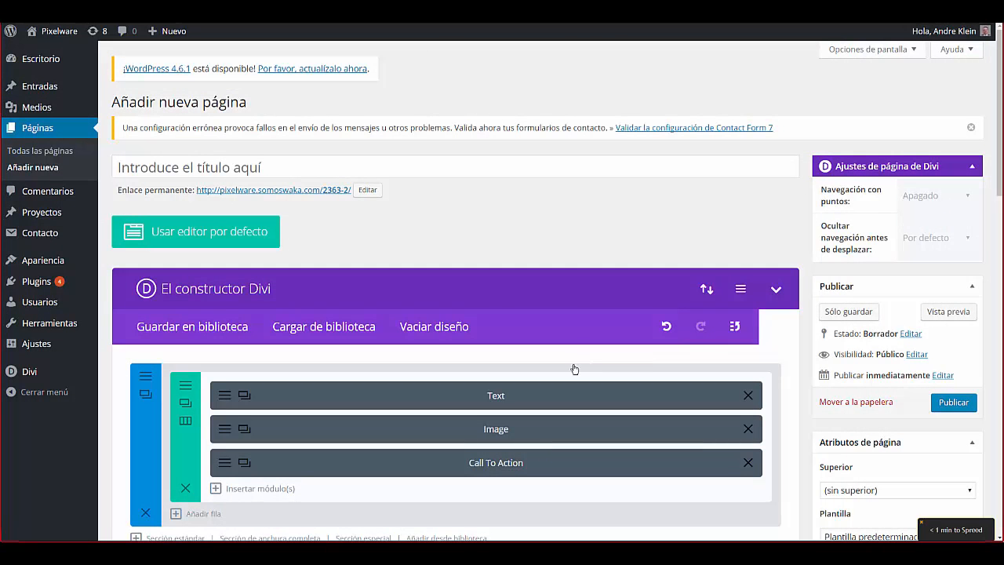
Check the landing page's sections in the builder, then preview the page and examine its images, blurbs and call-to-action buttons
scroll(573, 364, down, 3)
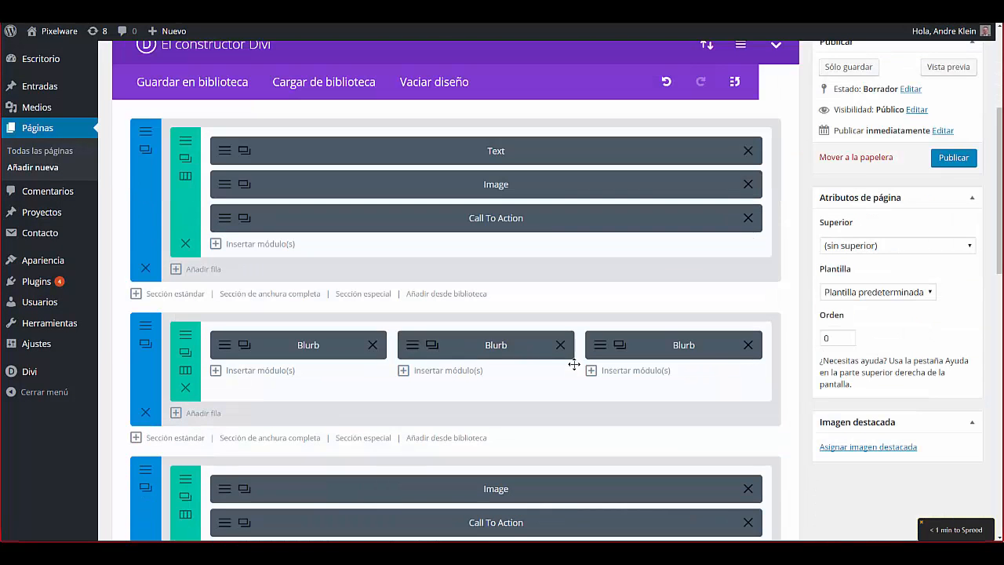
click(957, 69)
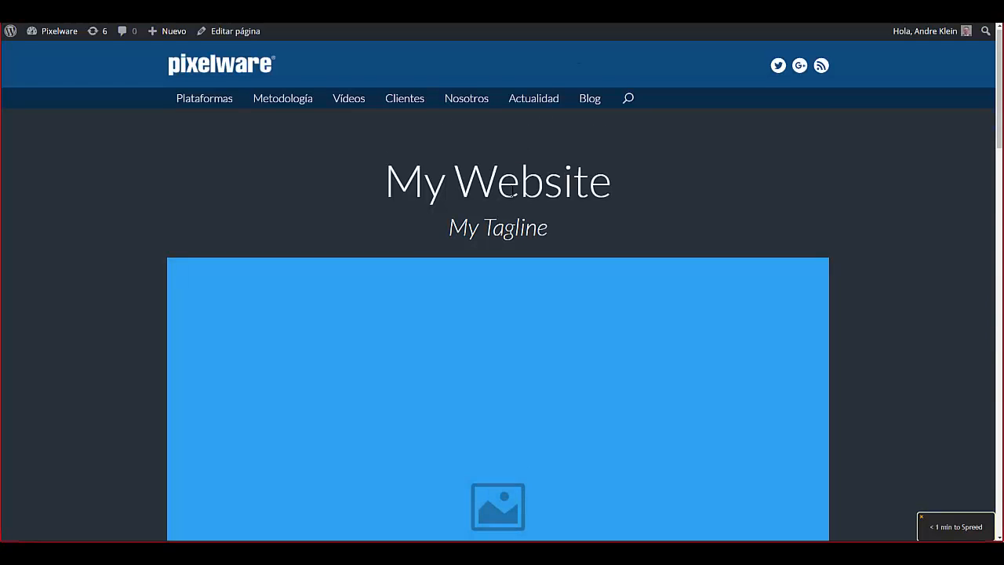
scroll(512, 191, down, 7)
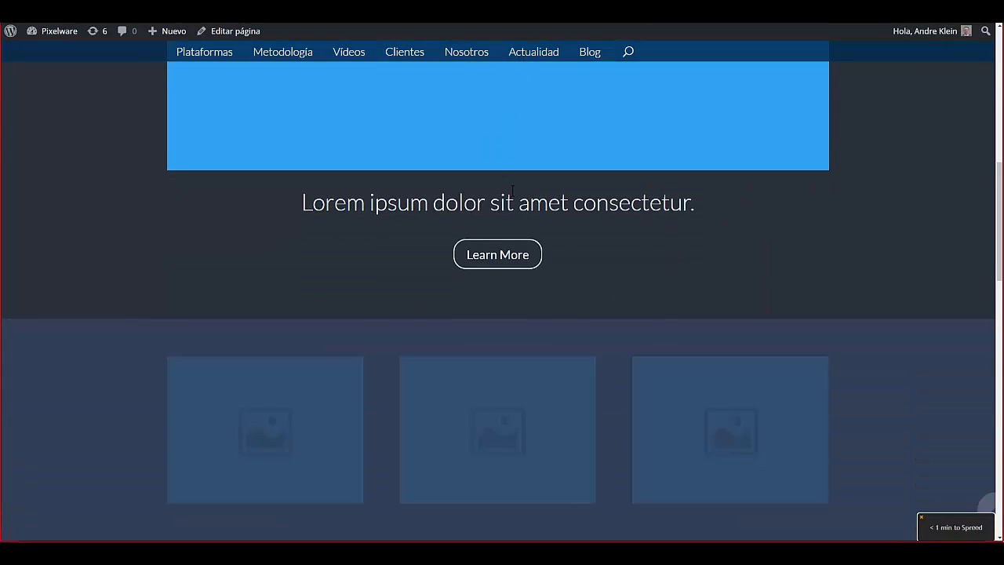
scroll(513, 190, down, 4)
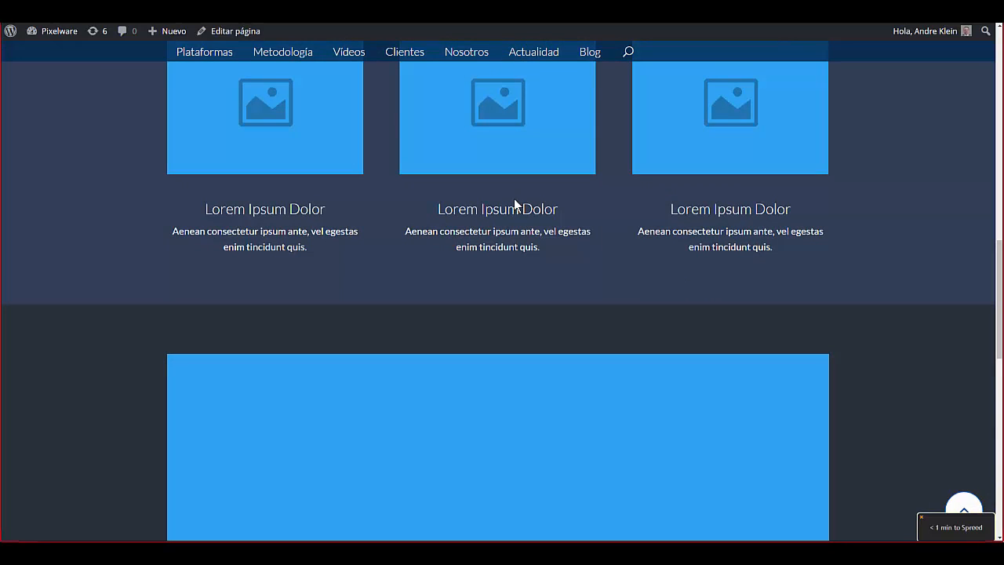
scroll(505, 224, down, 3)
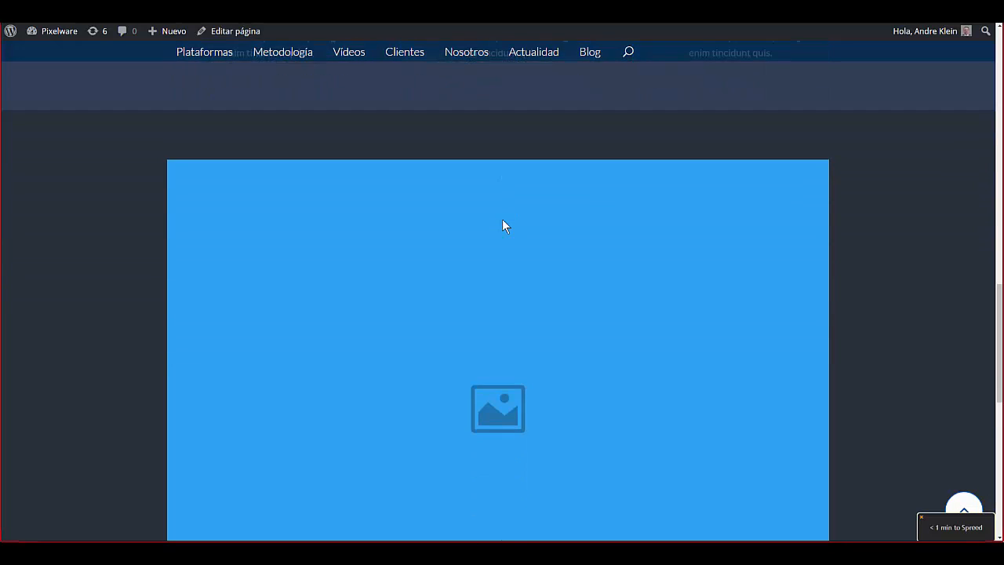
scroll(505, 226, down, 3)
scroll(505, 226, down, 3)
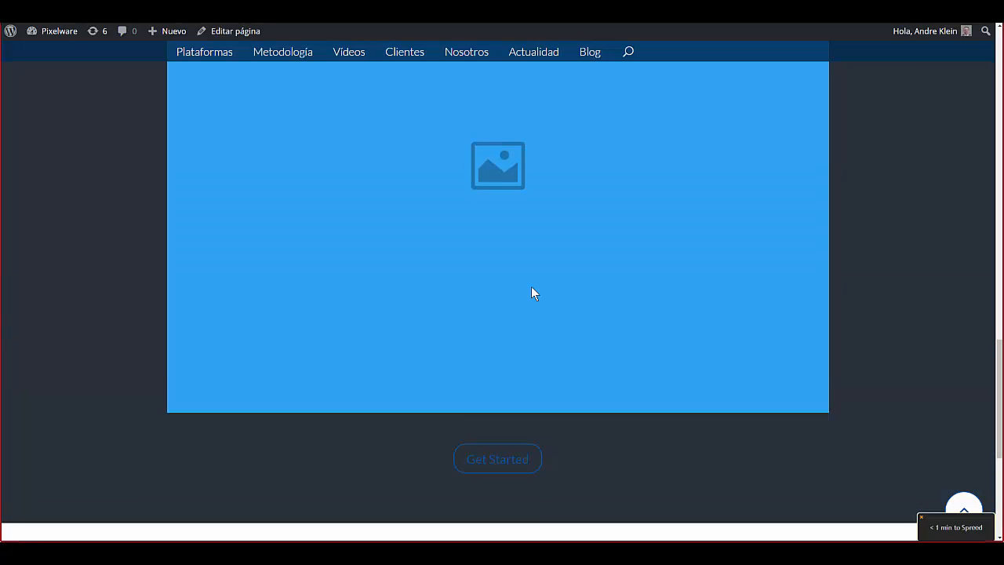
scroll(531, 287, up, 5)
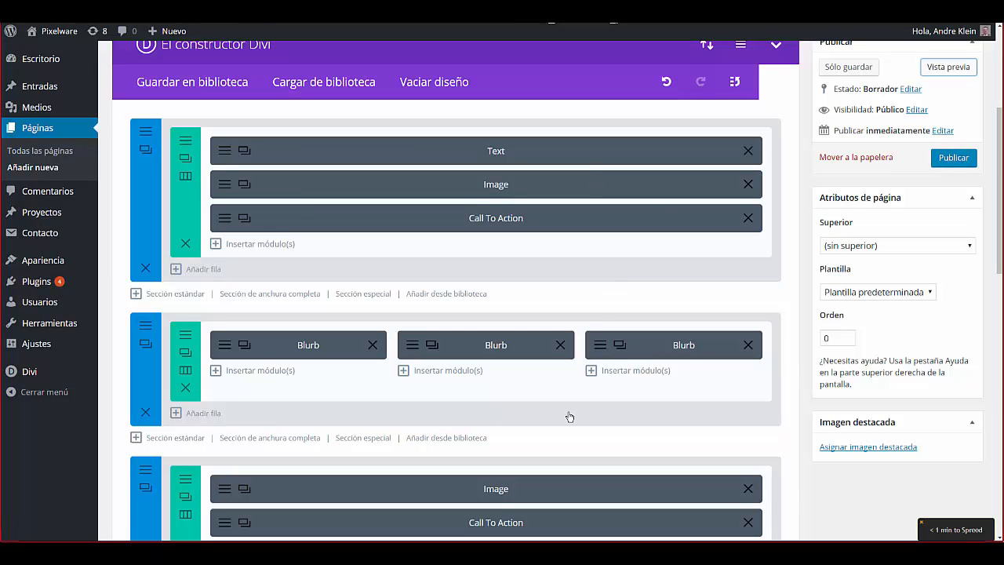
Return to the page editor and look through the list of predefined layouts available for loading
scroll(566, 403, up, 3)
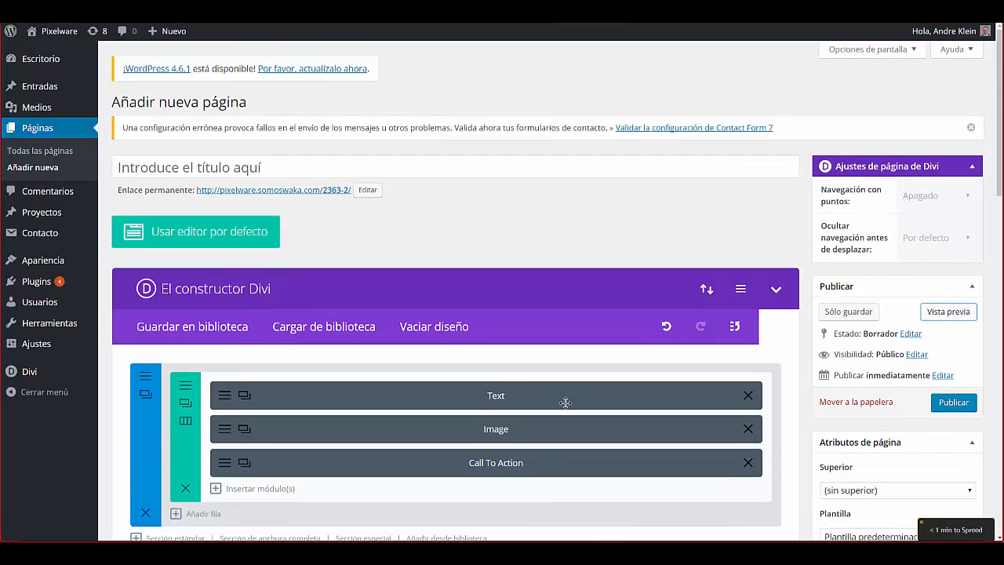
click(345, 332)
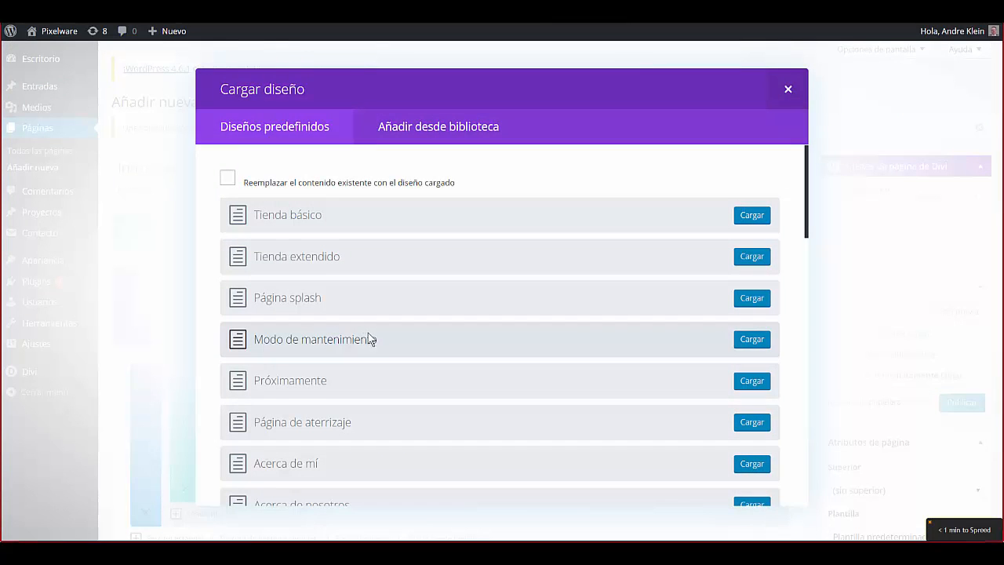
scroll(371, 337, down, 3)
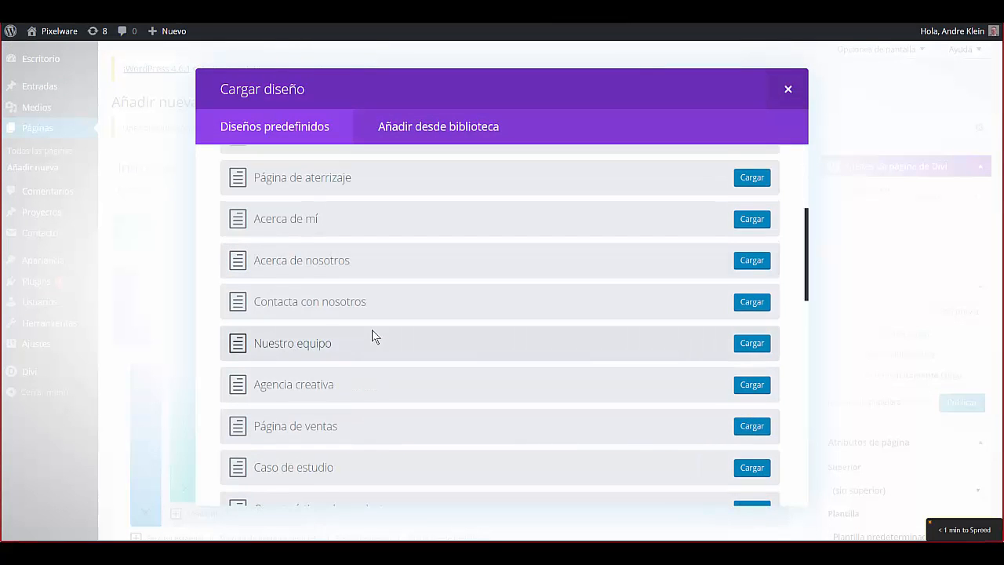
scroll(371, 329, down, 6)
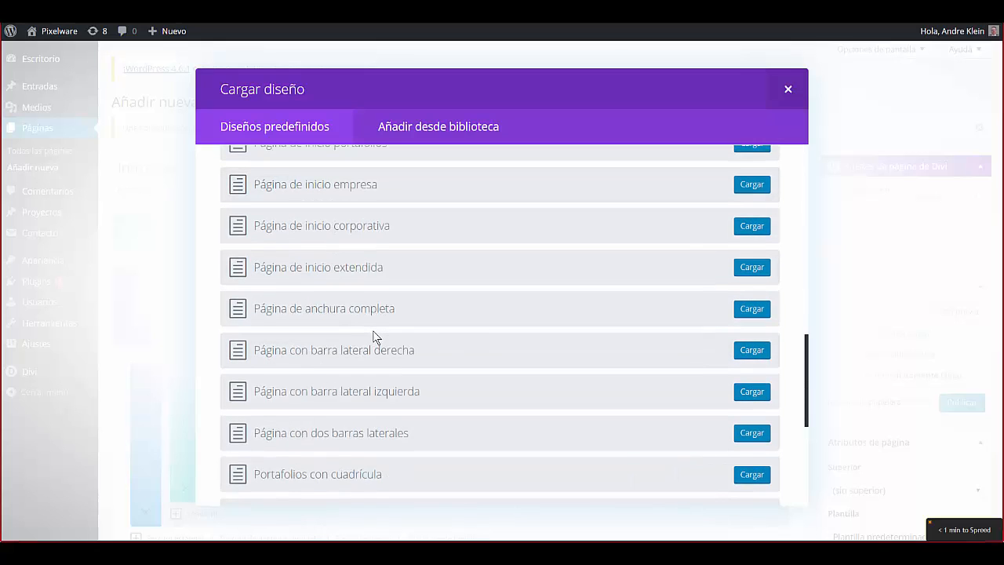
scroll(373, 336, down, 2)
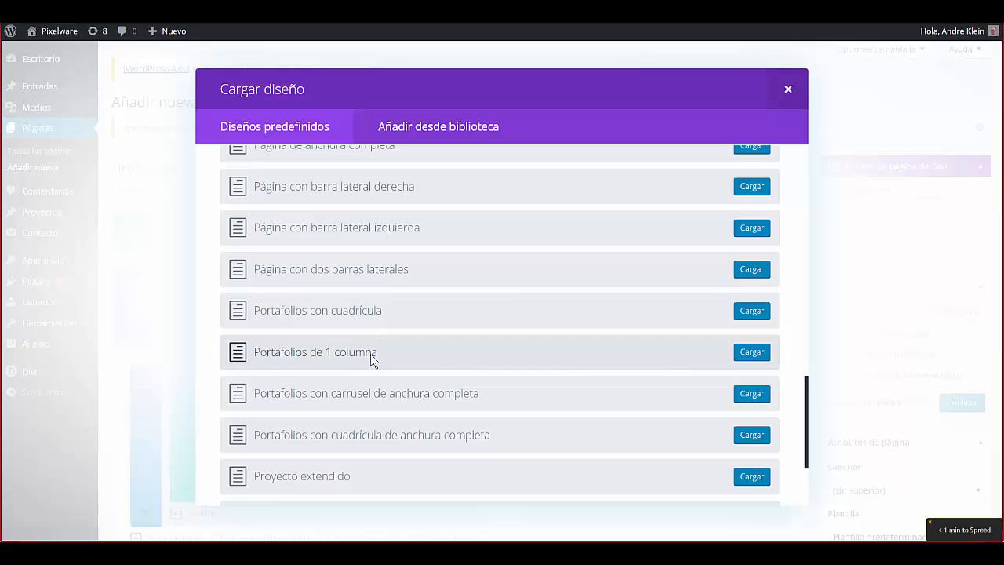
scroll(366, 398, down, 1)
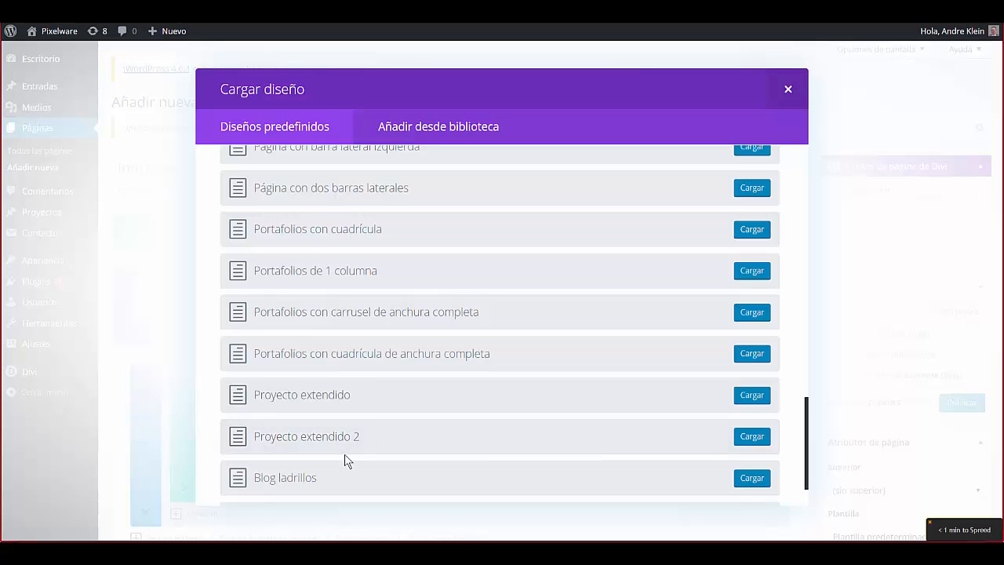
Load the predefined layout "Portafolios con cuadrícula de anchura completa" into the page
scroll(344, 454, down, 1)
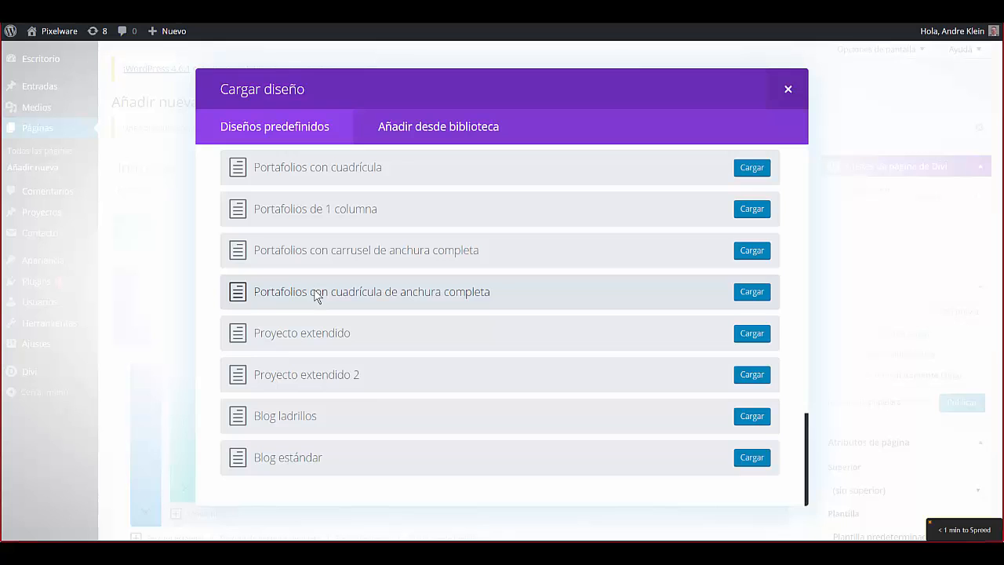
click(755, 293)
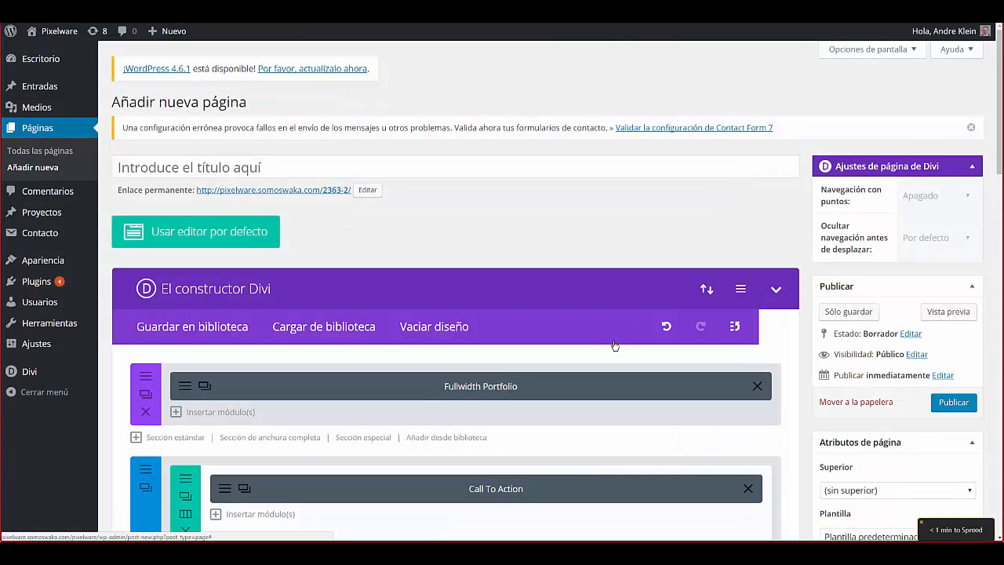
Preview the page and examine the portfolio layout from the call to action down to the footer, then return to the editor
click(956, 314)
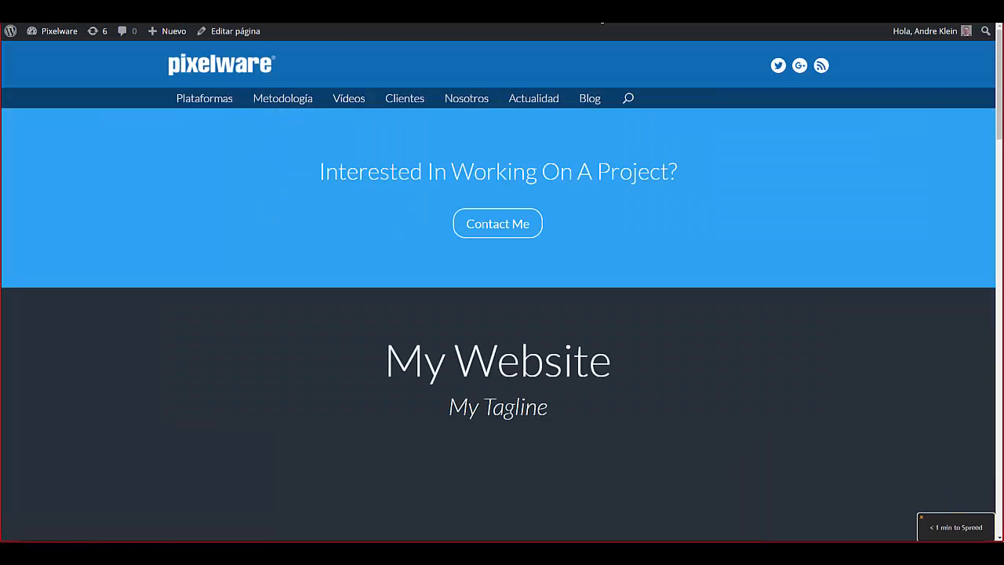
scroll(546, 276, down, 2)
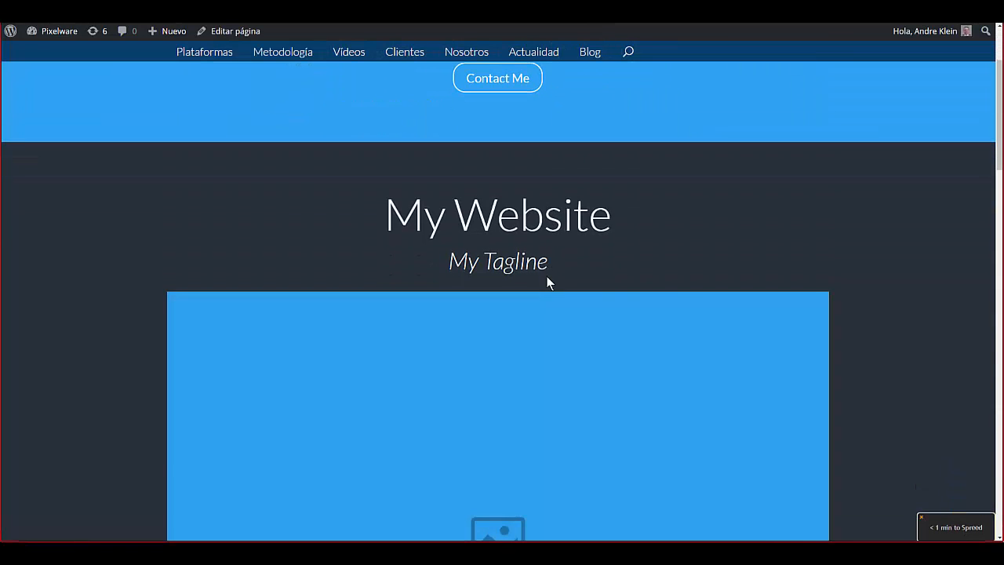
key(ctrl+shift+Tab)
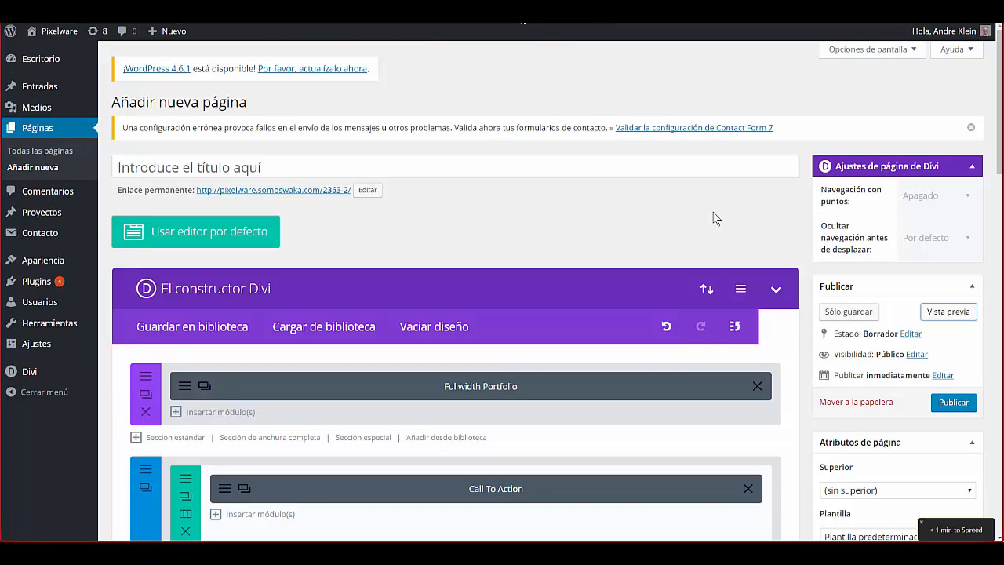
click(931, 316)
scroll(507, 343, down, 6)
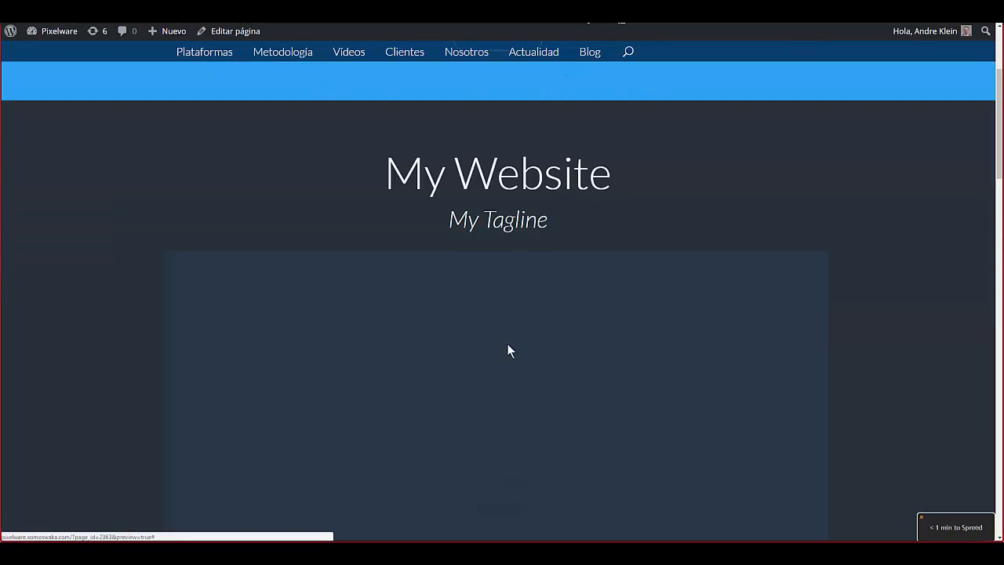
scroll(508, 343, down, 10)
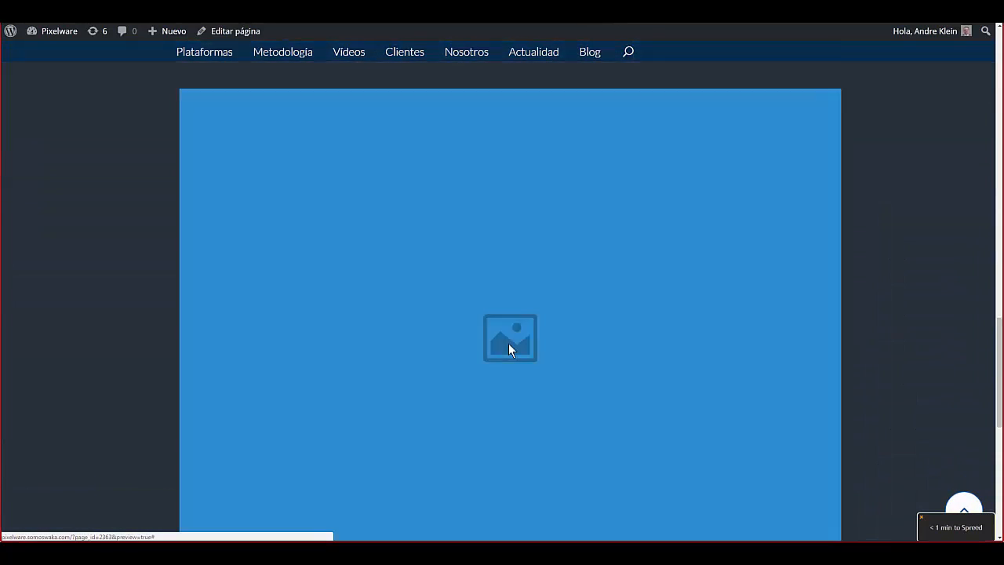
scroll(508, 342, down, 5)
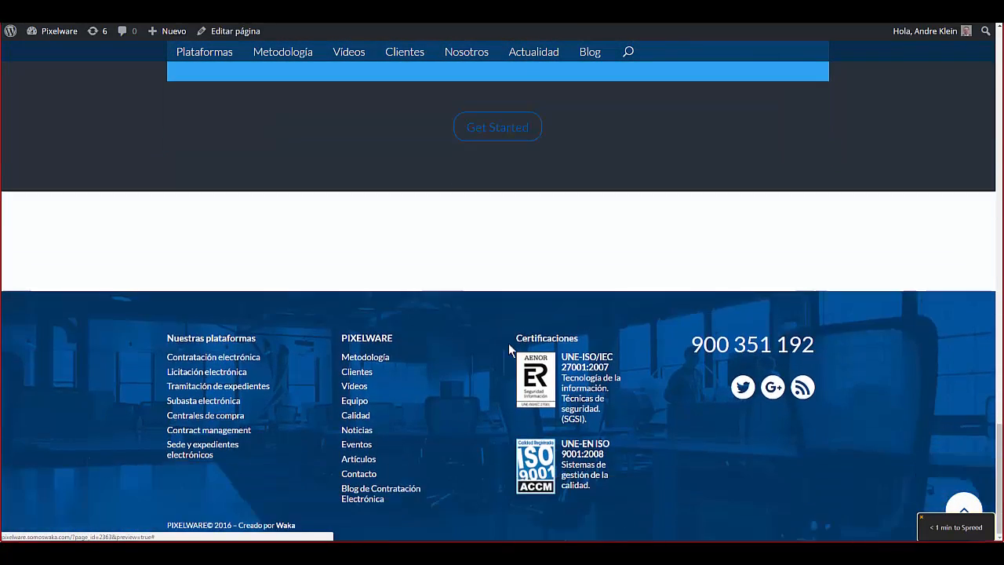
scroll(512, 326, up, 10)
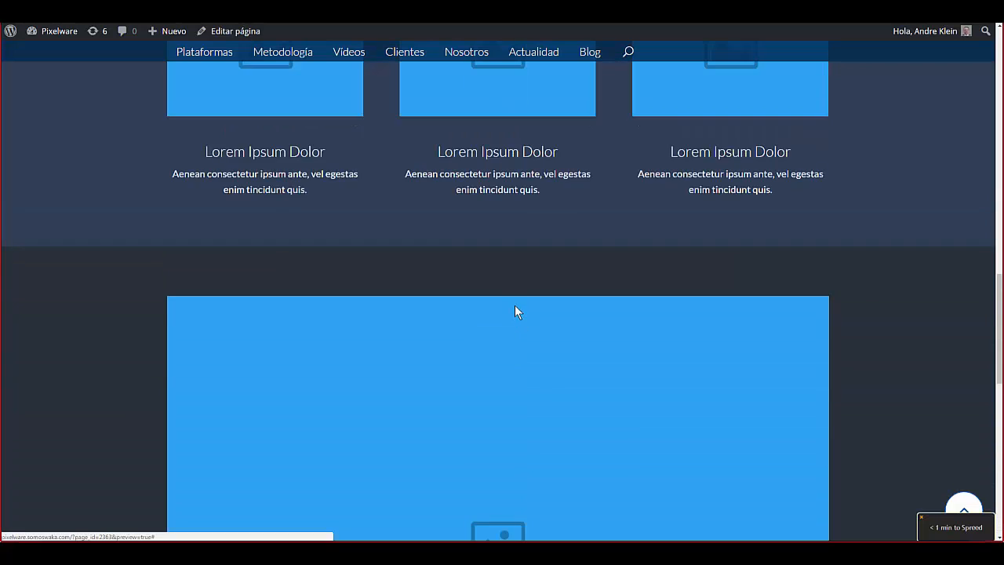
scroll(551, 26, up, 4)
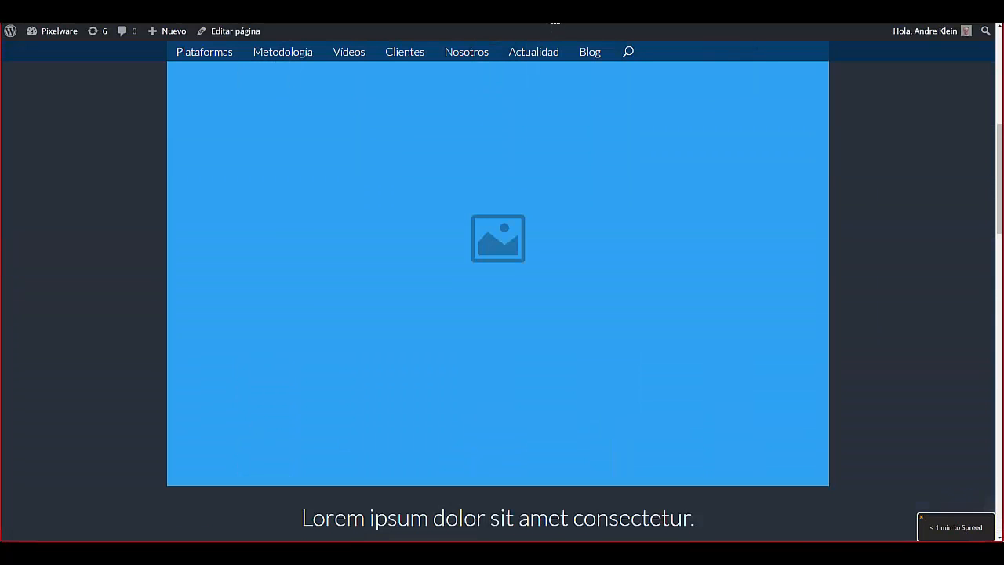
click(556, 22)
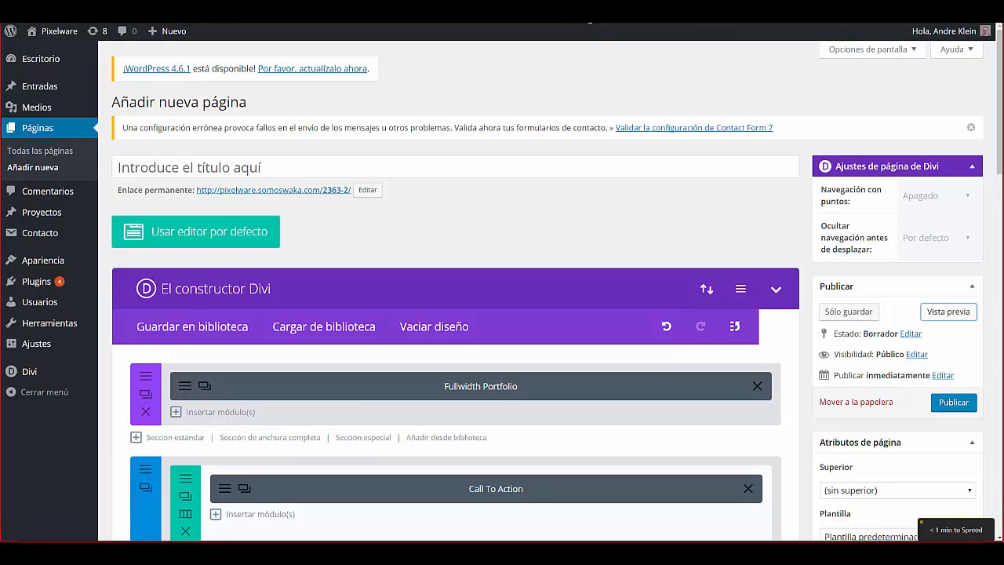
Stay on the unsaved page, title it "Test" and save it as a draft
click(556, 22)
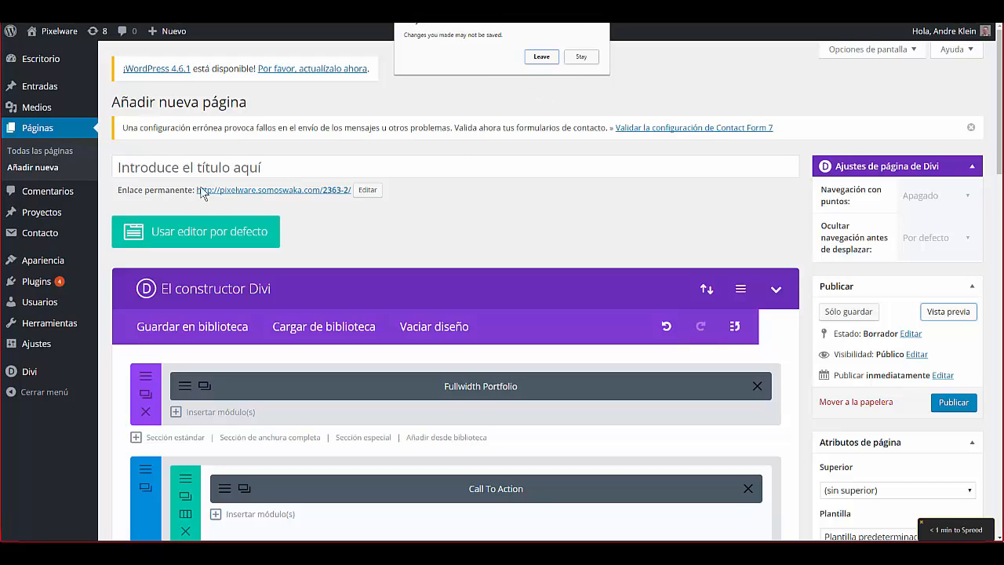
click(580, 61)
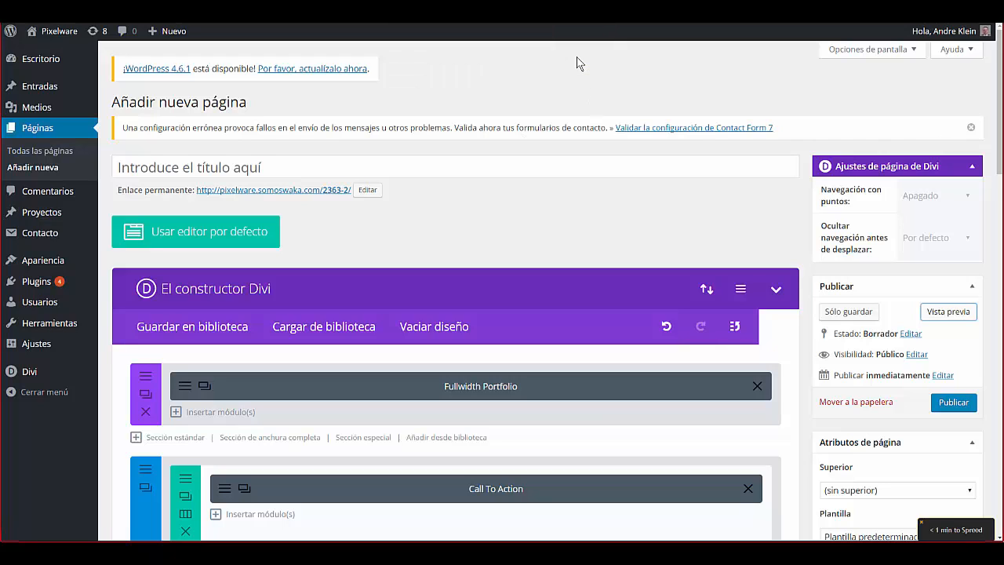
click(267, 169)
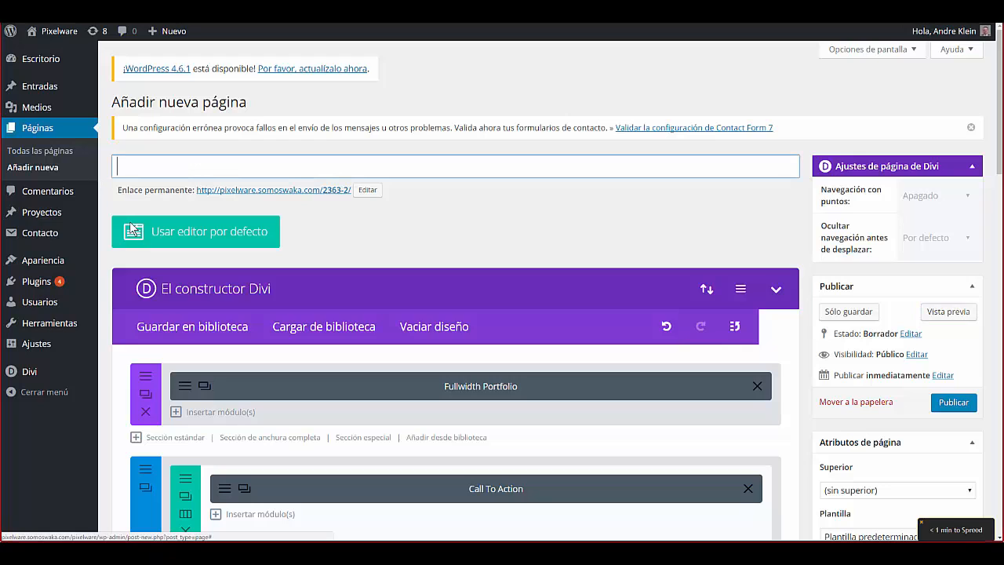
text(Test)
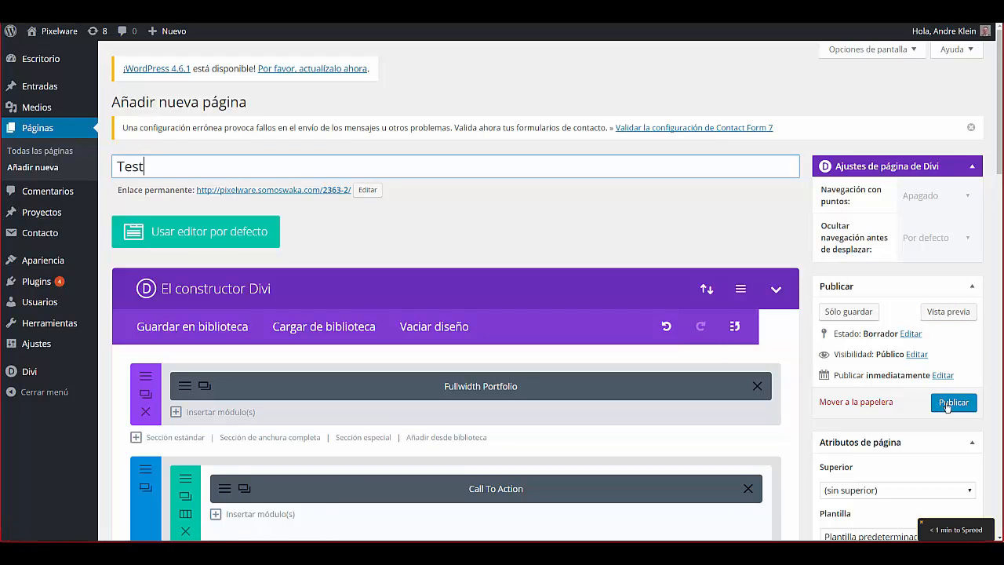
click(849, 312)
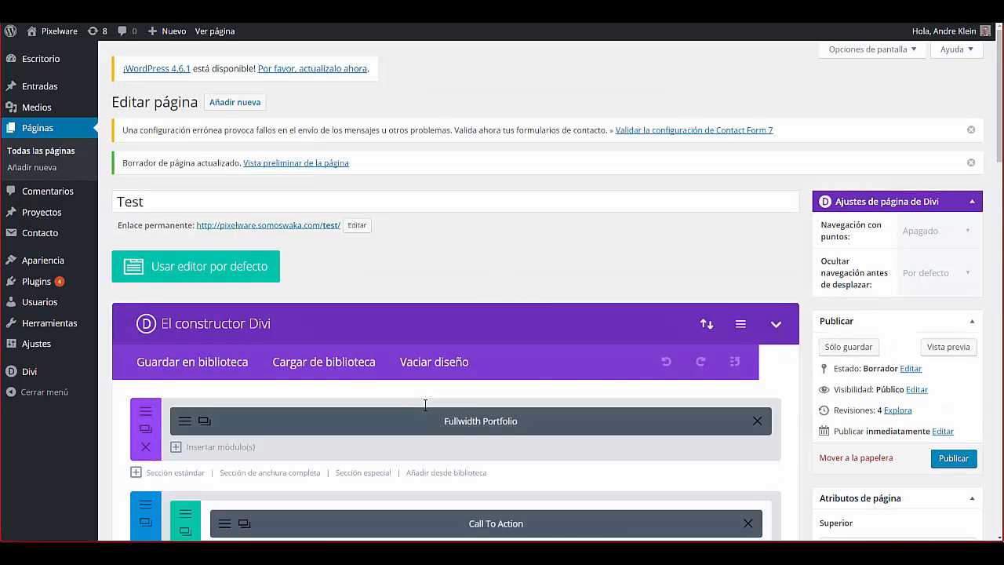
Check the page preview, then view the modules available for the section containing the Fullwidth Portfolio and dismiss the list
scroll(425, 405, down, 1)
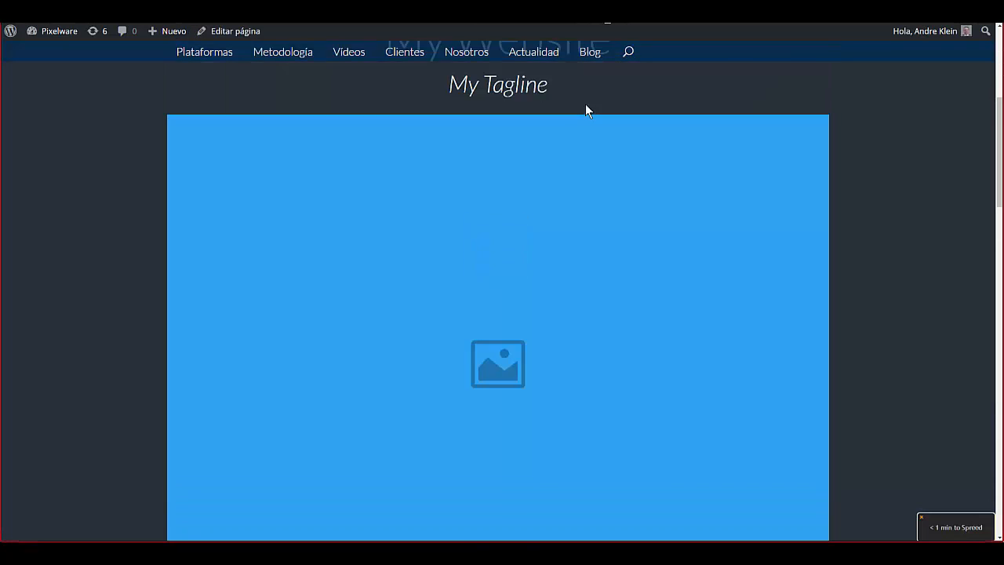
scroll(588, 110, up, 4)
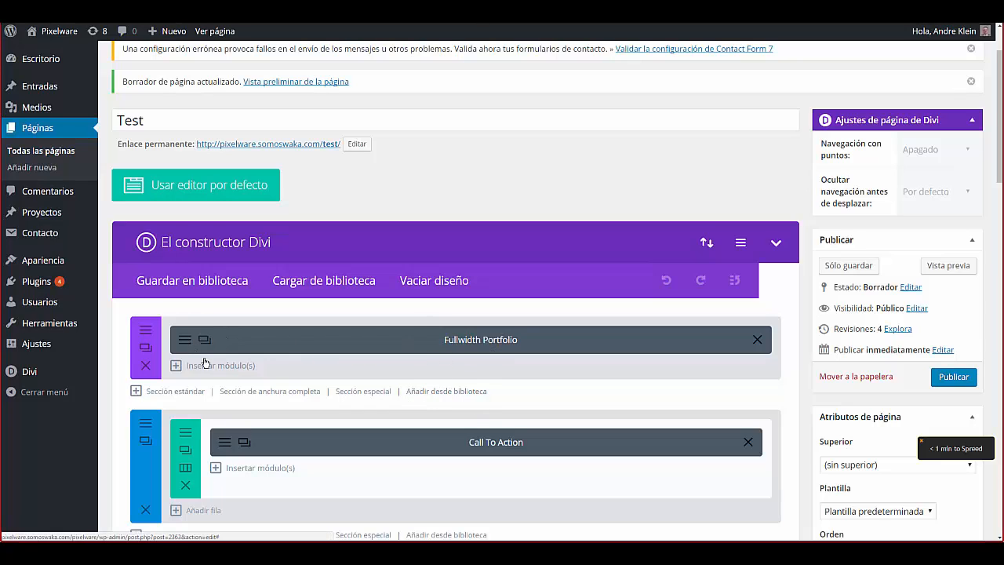
click(237, 367)
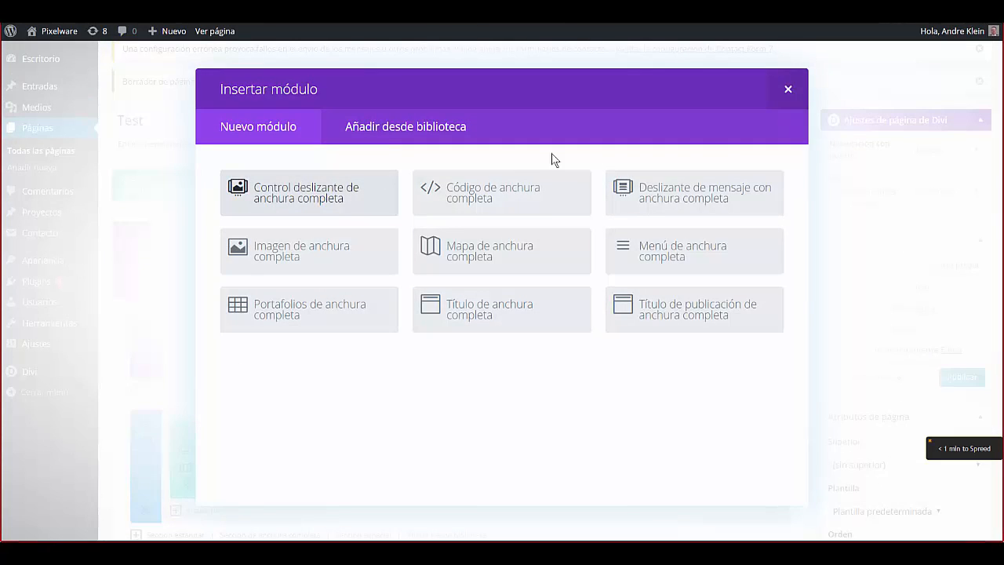
click(788, 91)
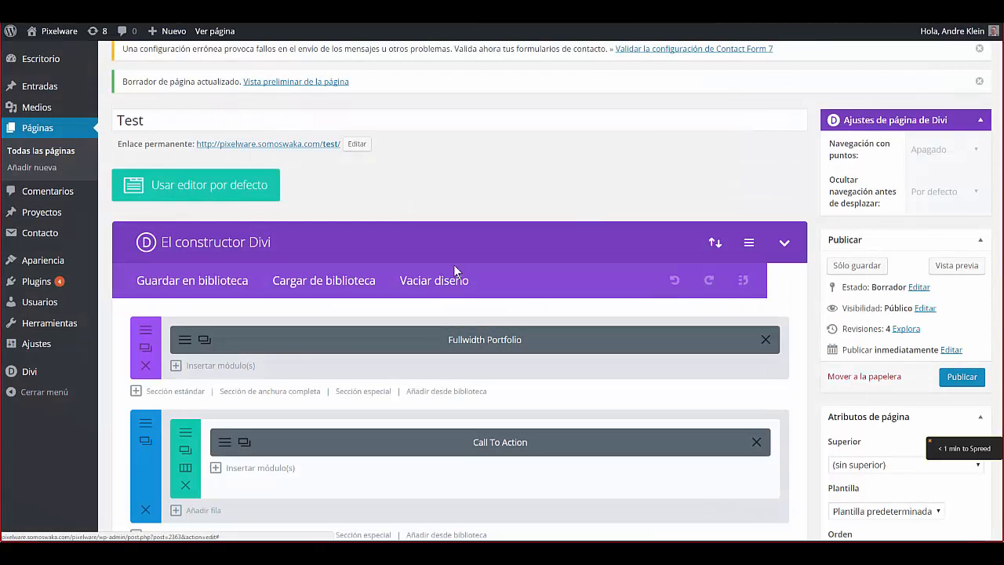
scroll(244, 463, down, 1)
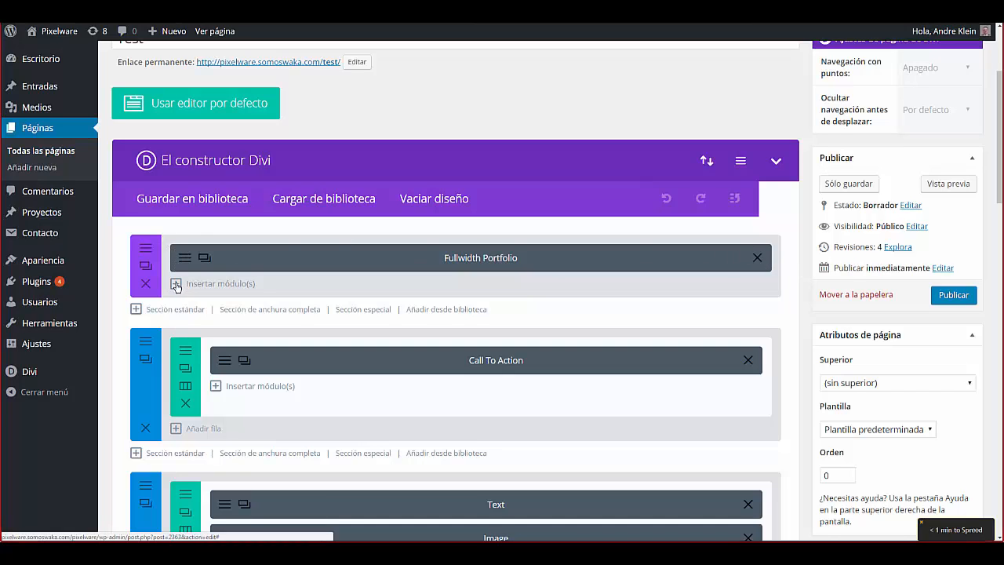
Add a text module containing "Test test" to the row with the first Call To Action module, and stay on the page
click(239, 387)
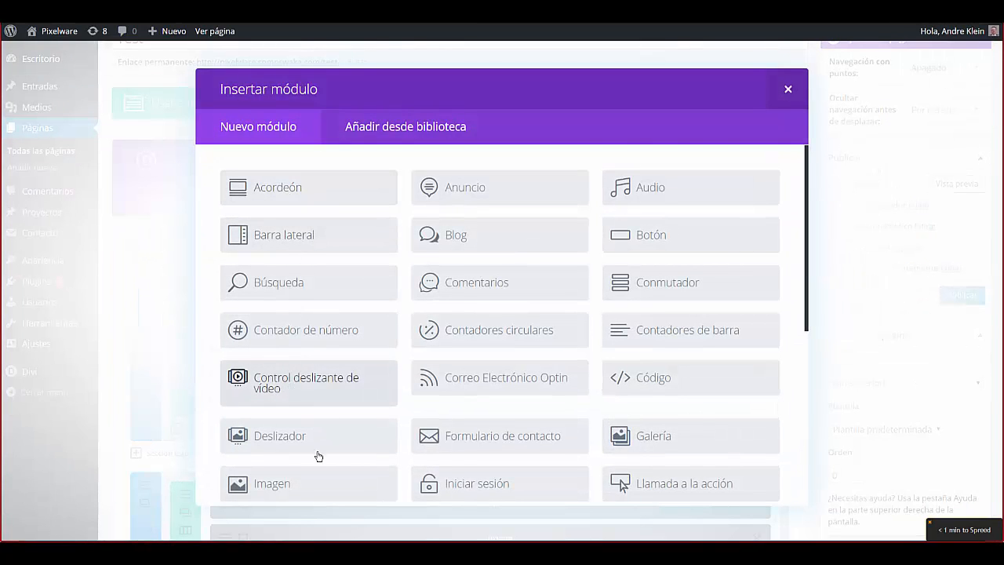
scroll(313, 427, down, 5)
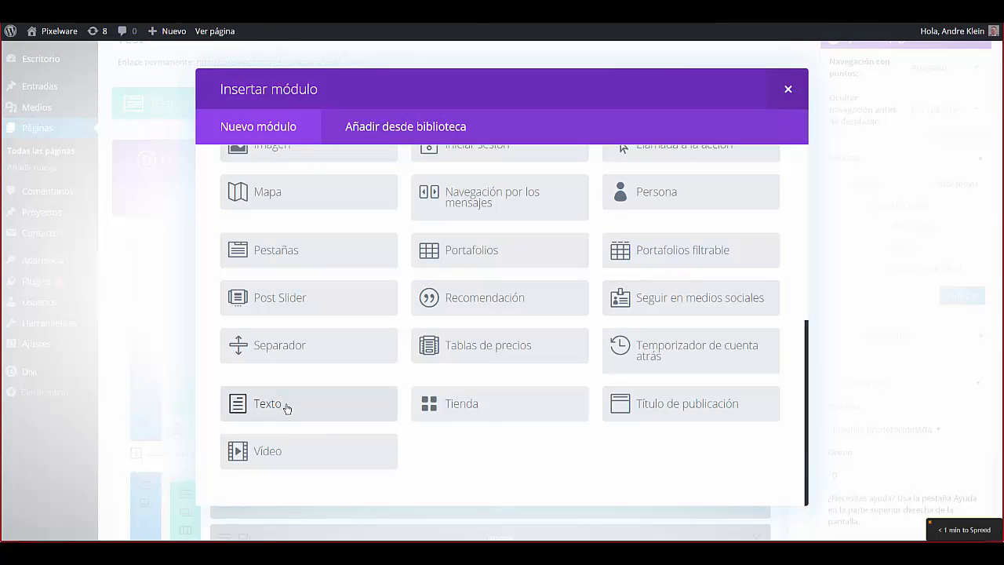
click(285, 406)
click(291, 422)
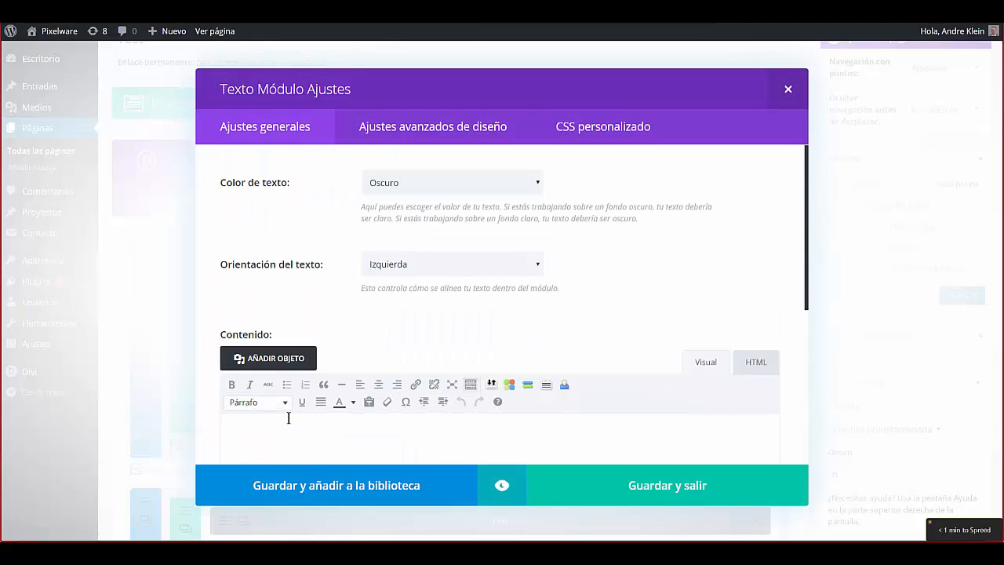
text(Test test)
click(642, 486)
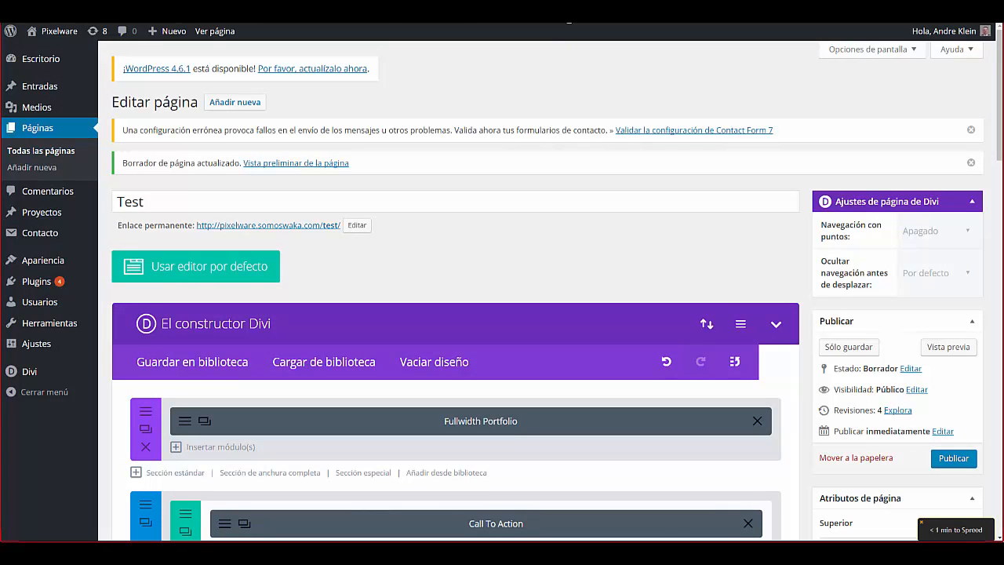
click(564, 8)
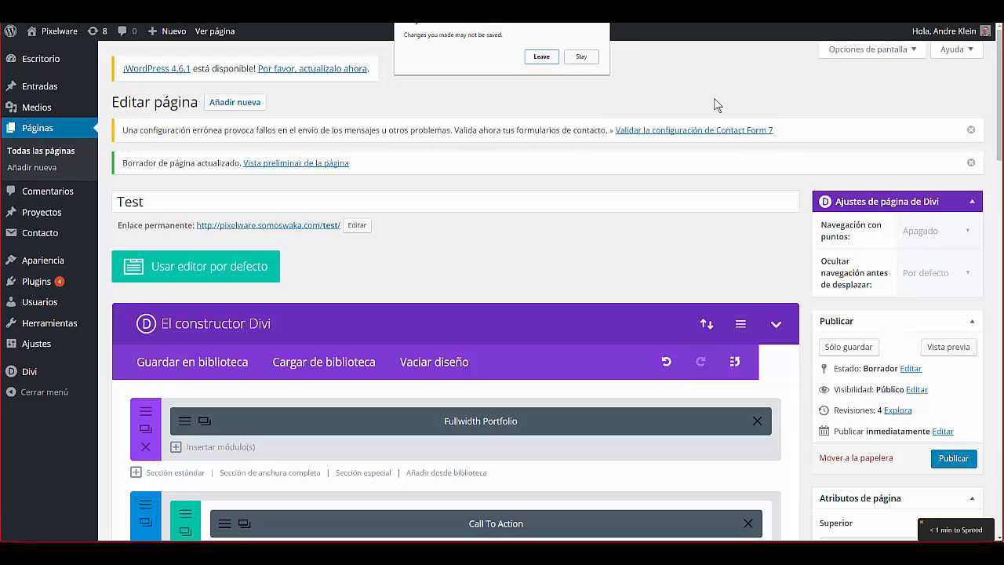
click(584, 64)
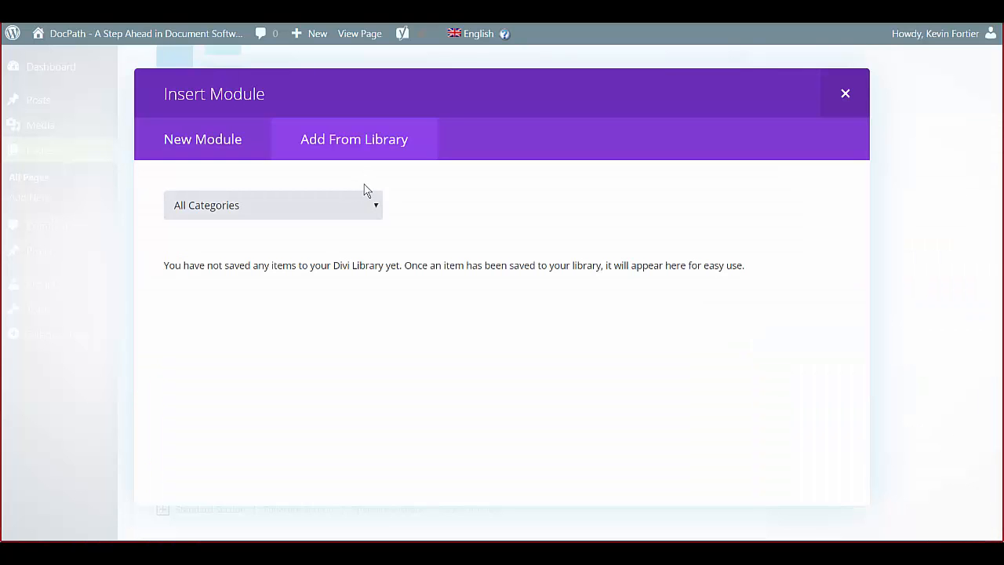
On the "__Test Landing page", set up a split test for the first section's upper "main text" module, using that module as the goal
click(844, 94)
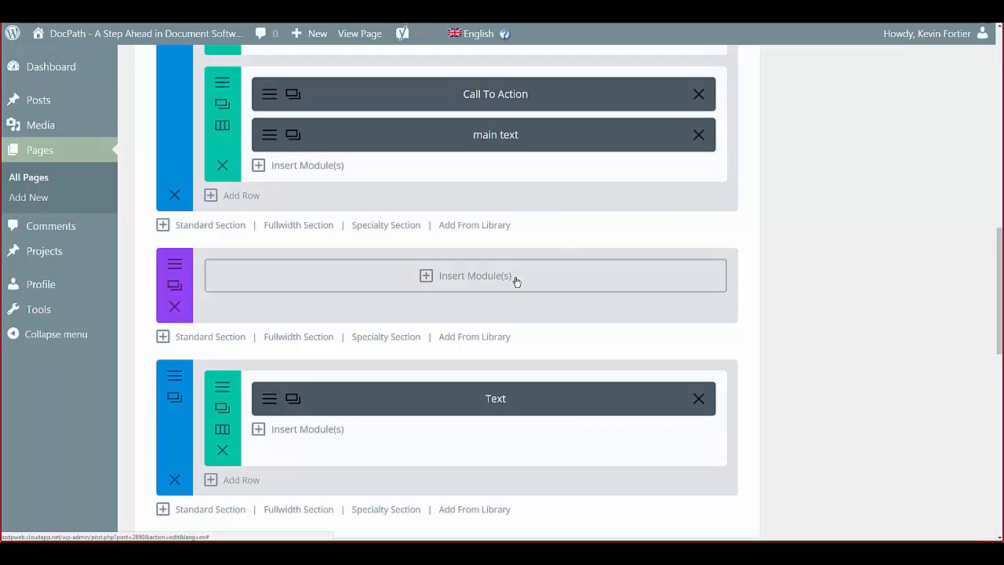
scroll(490, 296, up, 4)
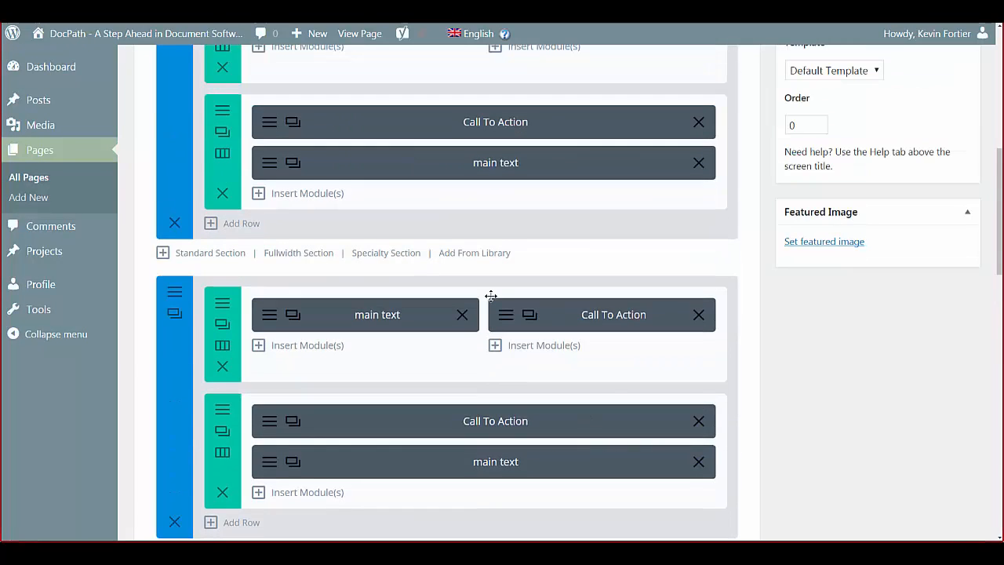
scroll(490, 296, up, 2)
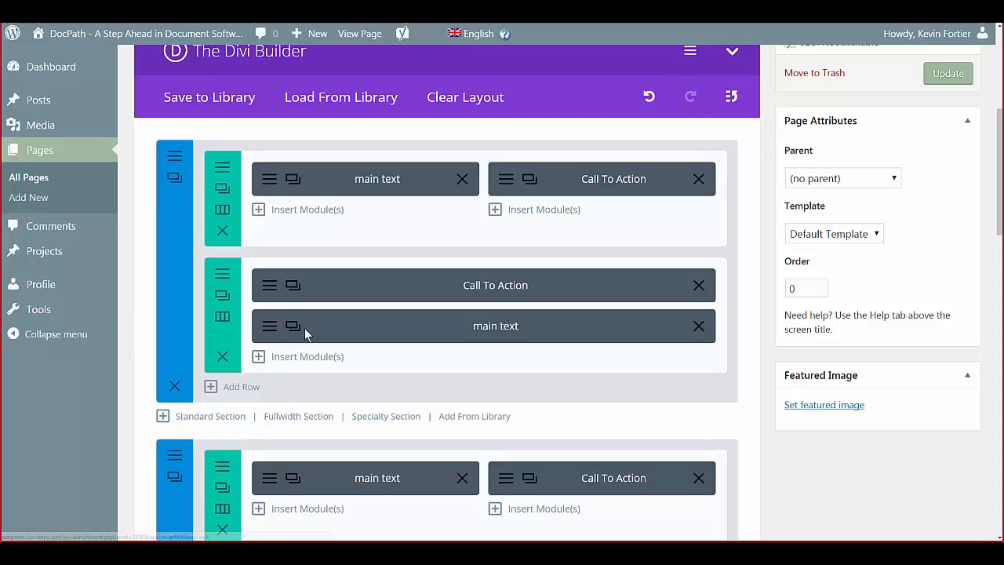
right_click(378, 178)
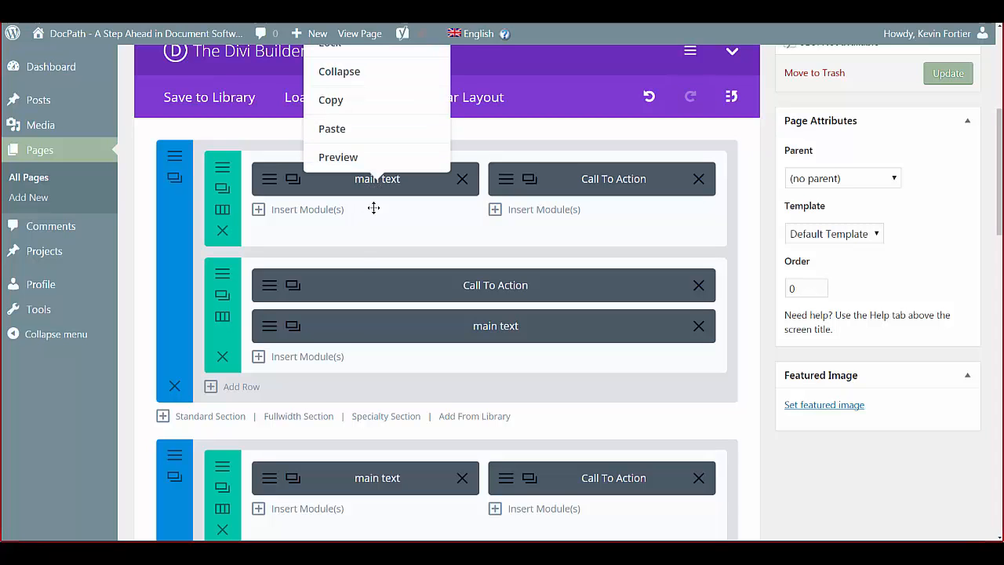
scroll(359, 267, up, 4)
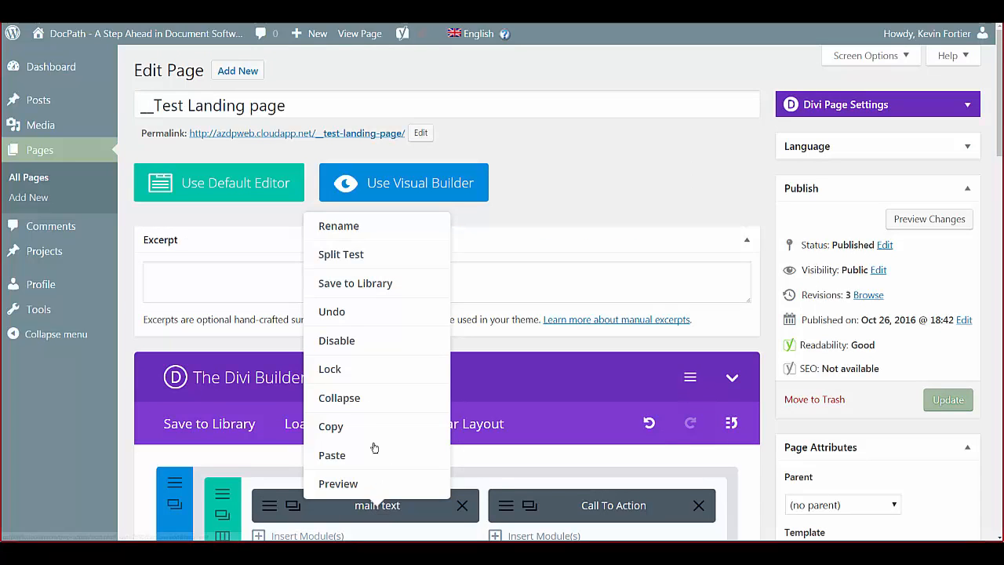
click(341, 254)
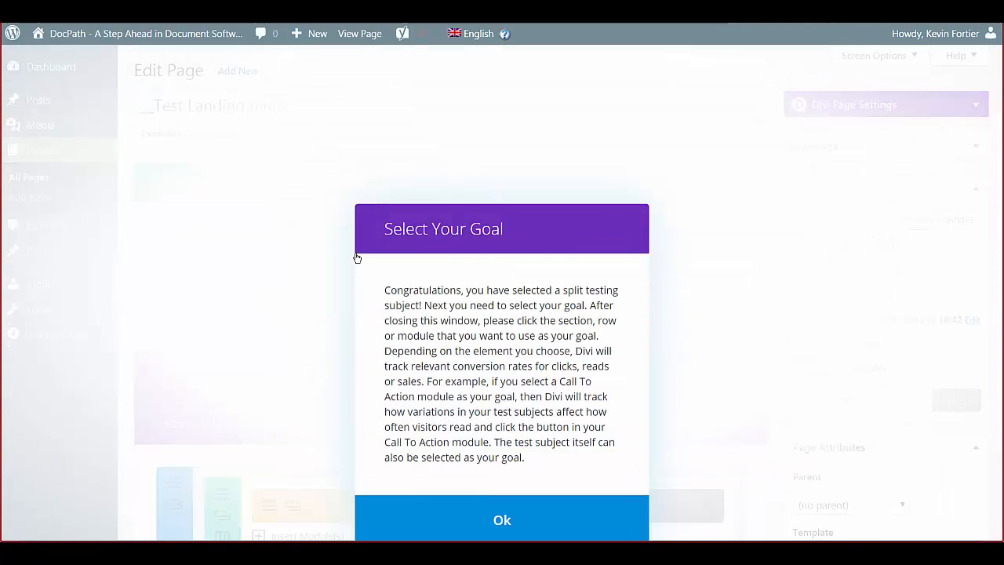
click(500, 520)
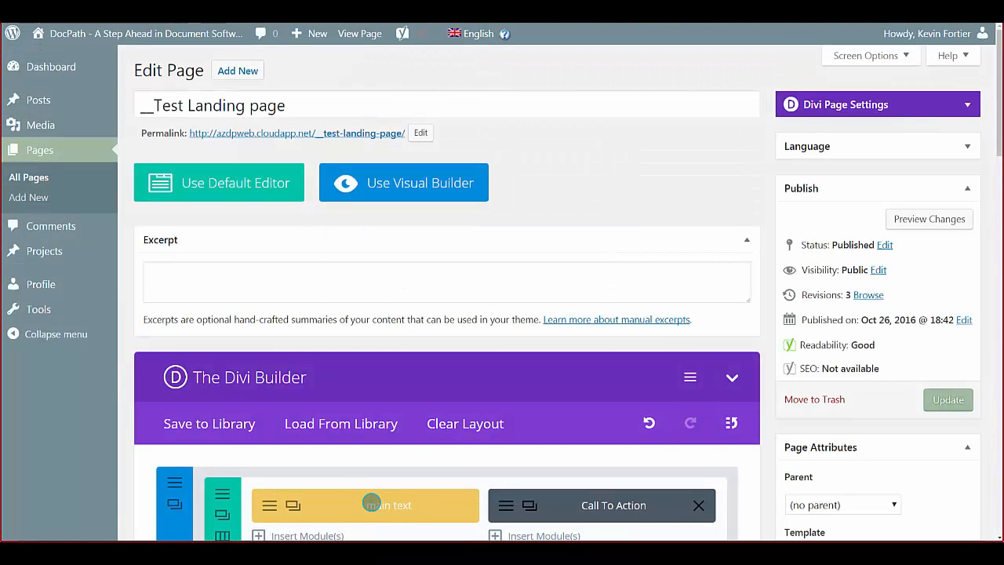
click(369, 502)
click(486, 454)
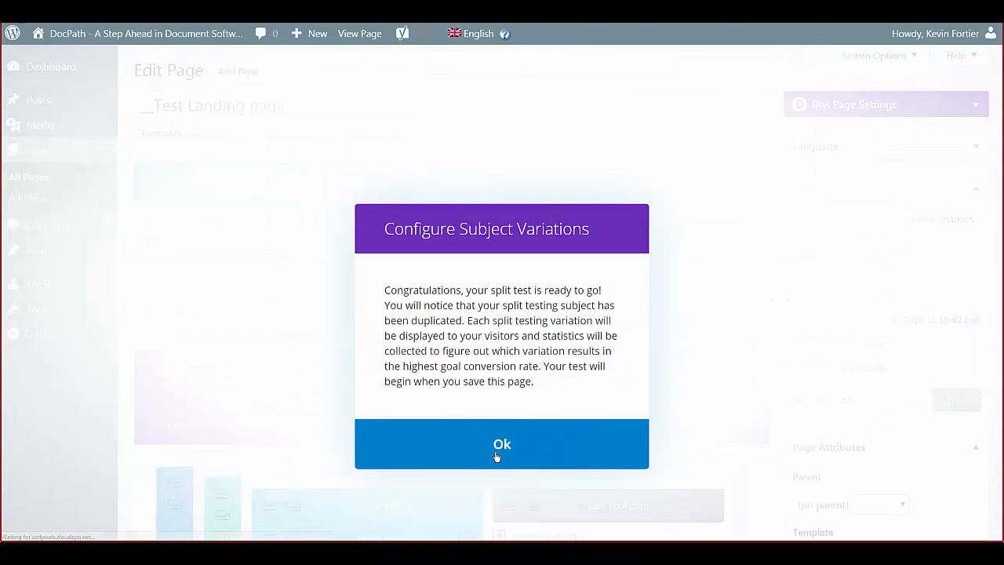
Check the actions available for the first row's Call To Action module while the "main text" split test is set up, and dismiss them
scroll(495, 451, down, 1)
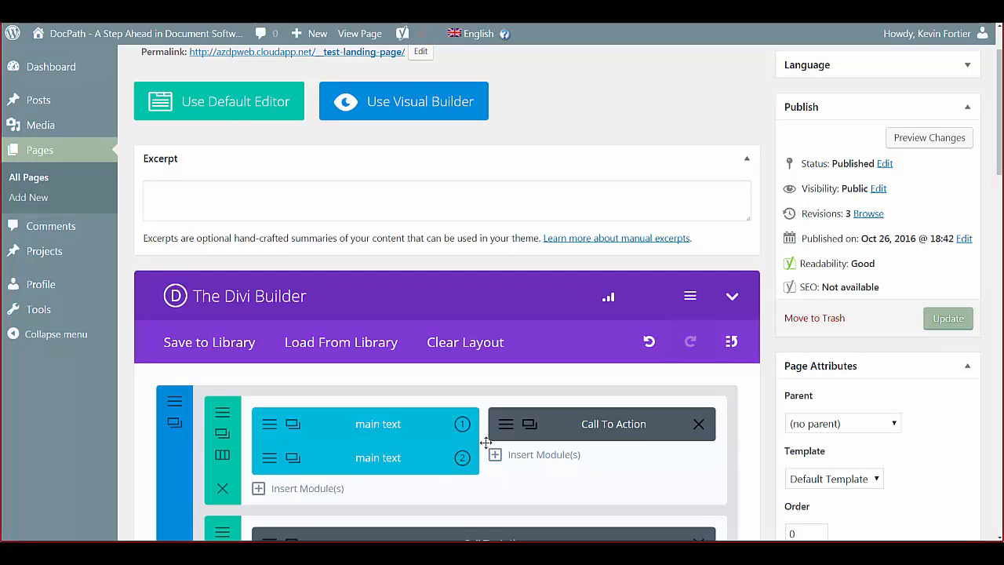
right_click(567, 427)
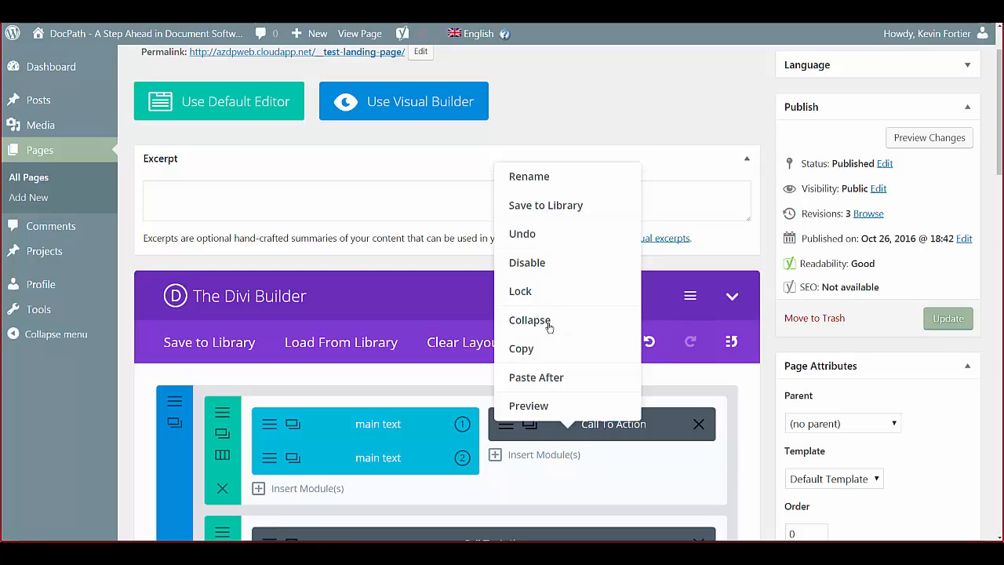
click(584, 472)
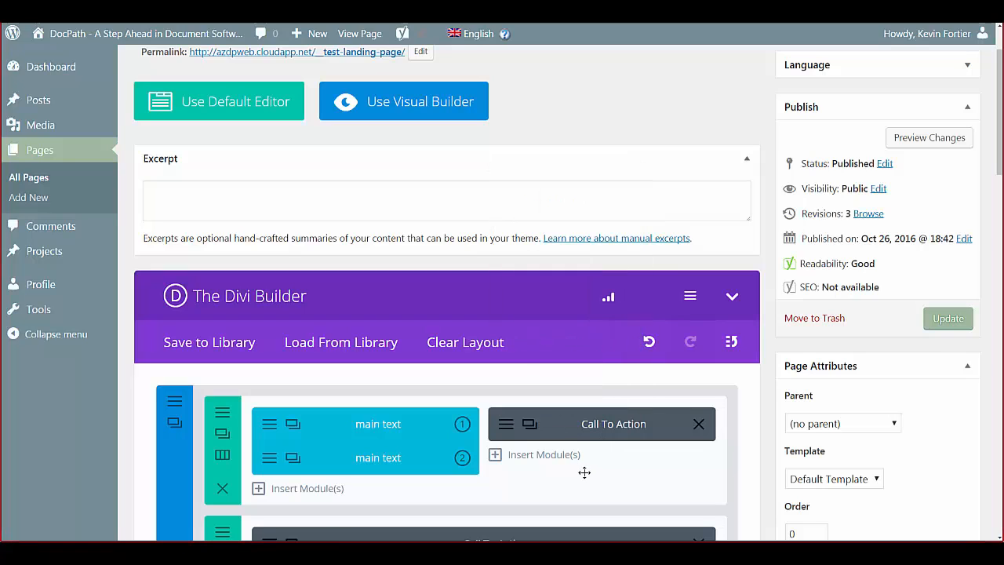
right_click(578, 426)
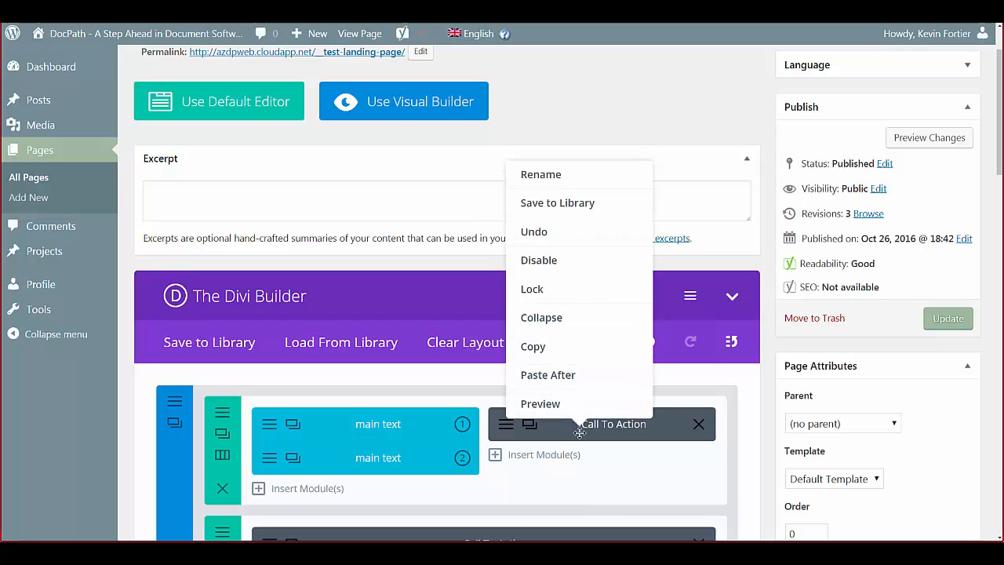
click(589, 472)
scroll(588, 472, down, 2)
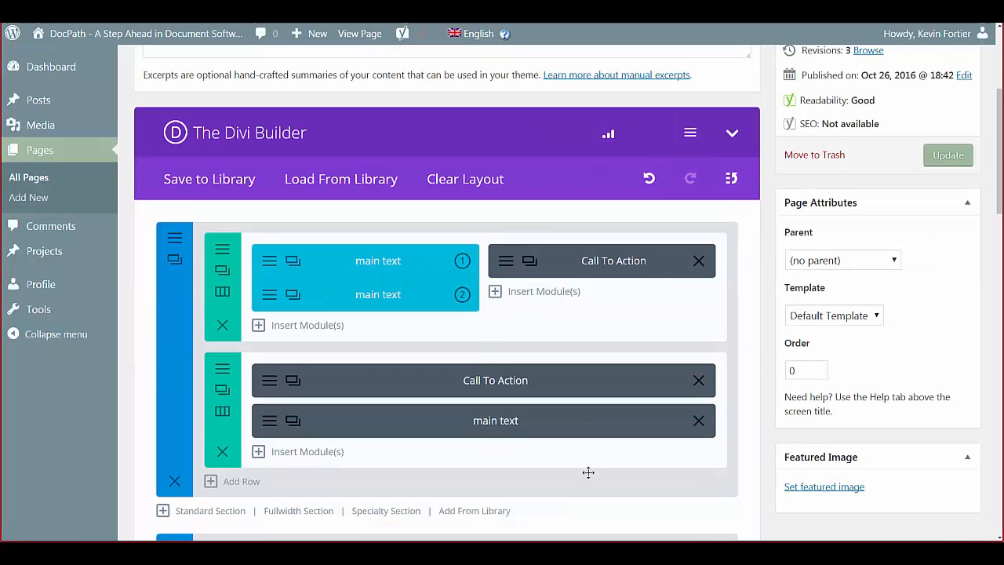
scroll(579, 463, up, 1)
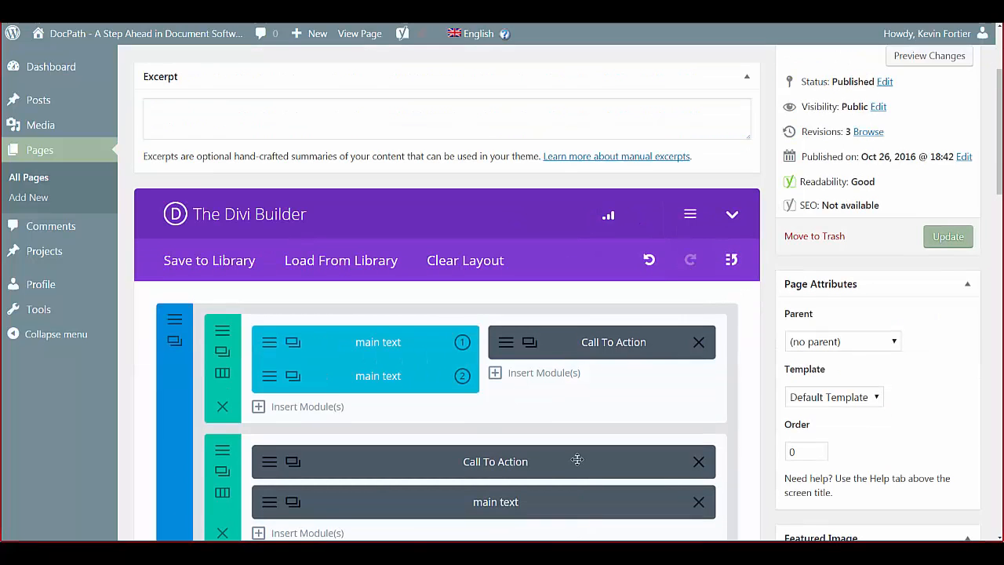
End the "main text" split test in the first row, keeping variation 1
right_click(444, 361)
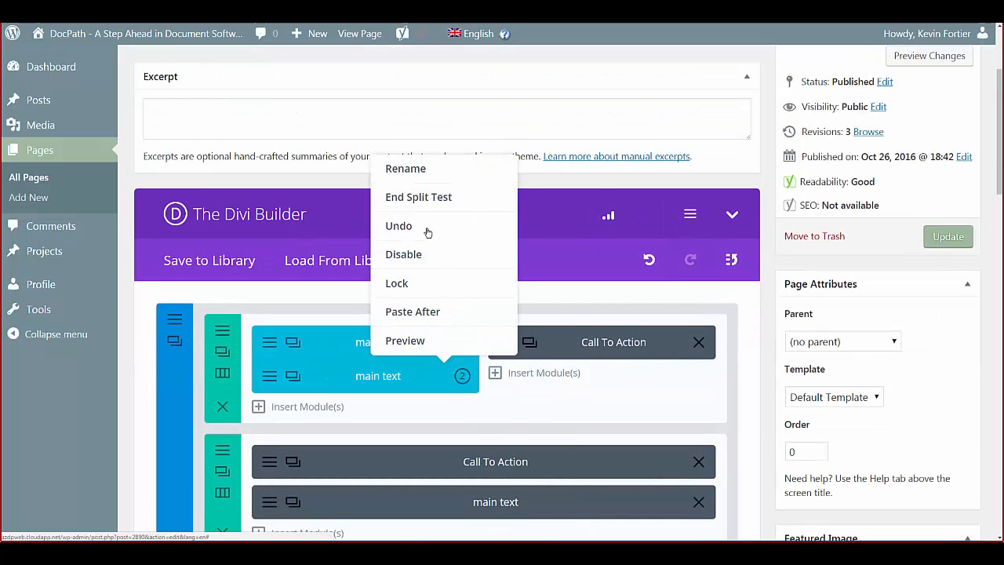
click(420, 201)
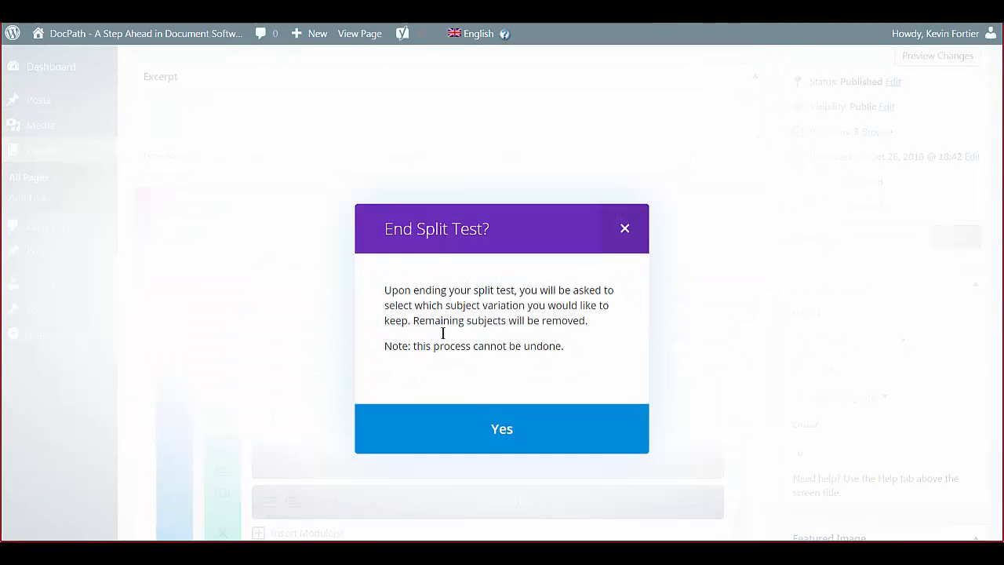
click(493, 436)
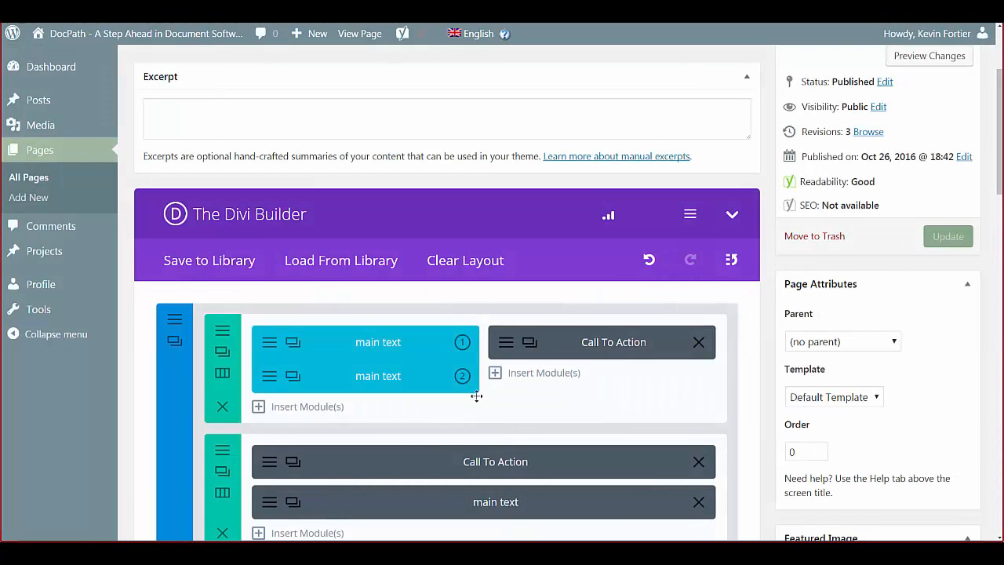
click(463, 343)
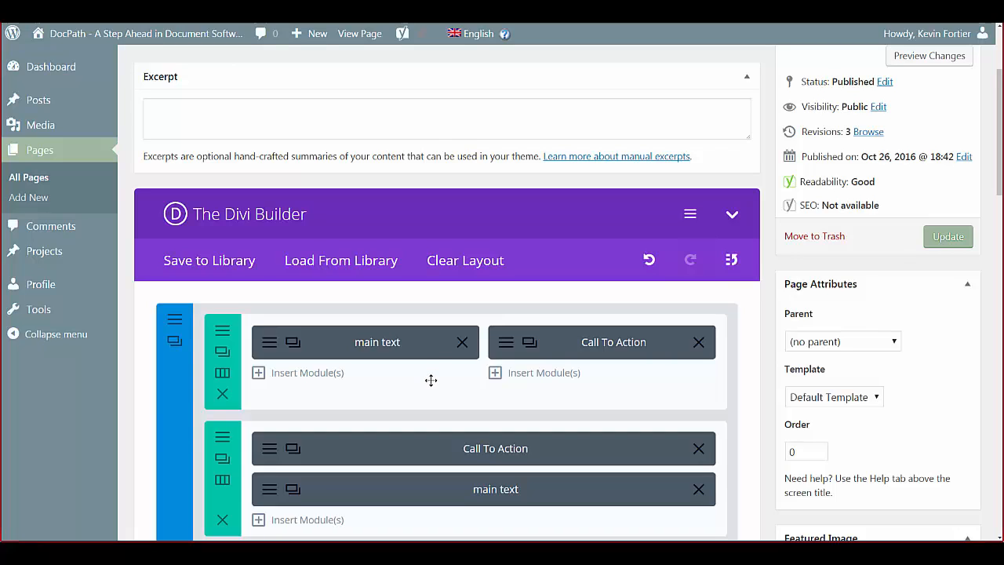
Set up a split test for the first row's "main text" module, using the adjacent Call To Action module as the goal
right_click(370, 345)
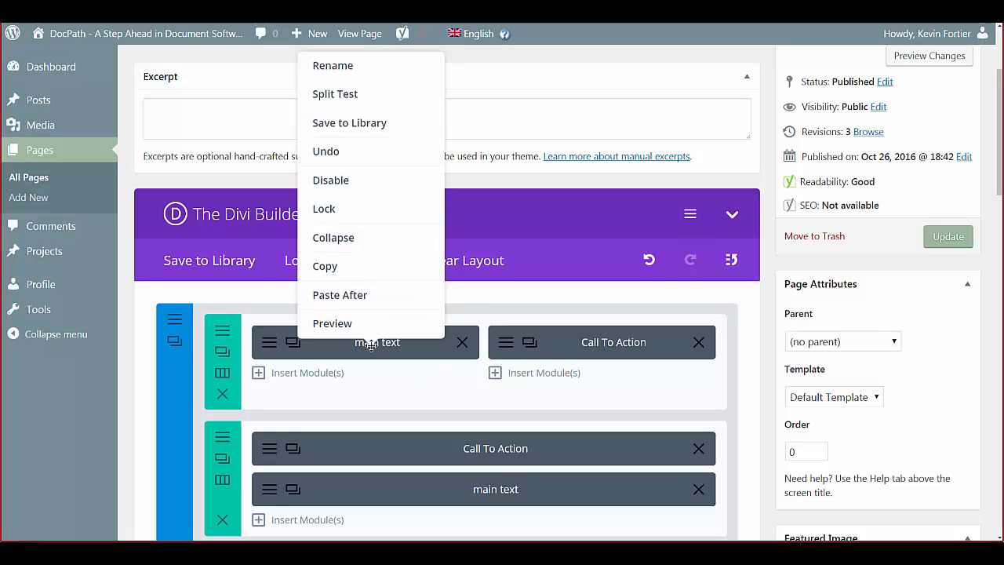
click(356, 94)
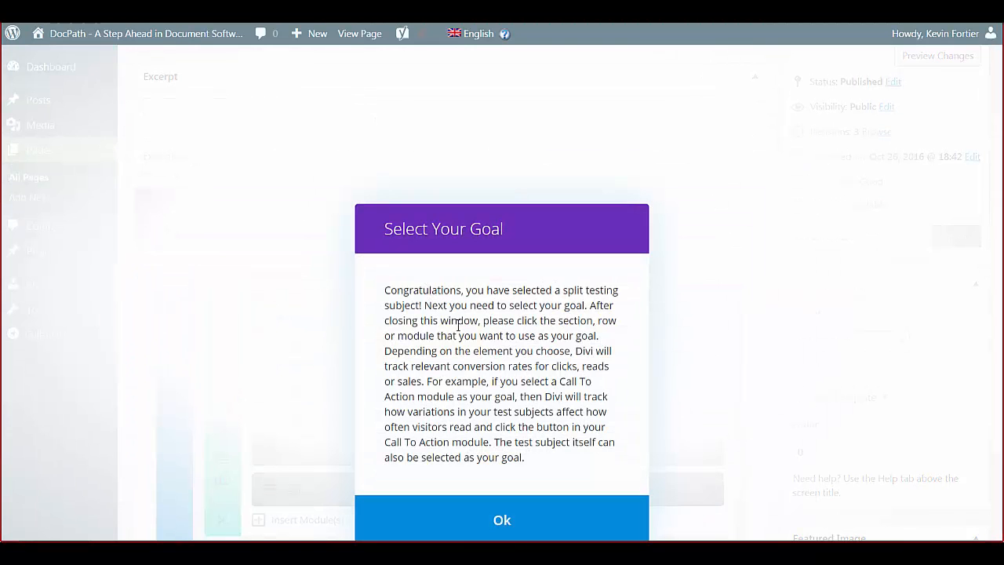
click(500, 520)
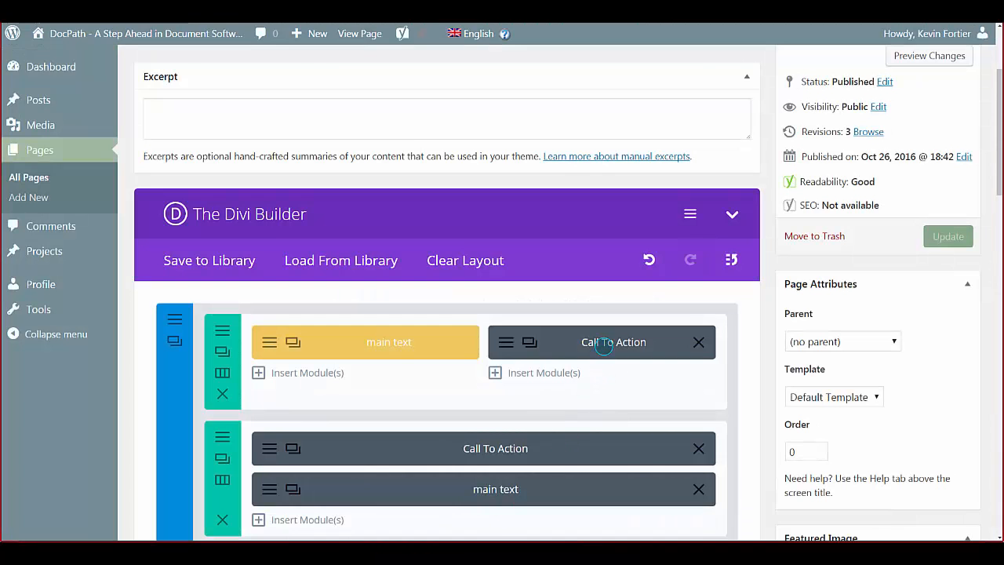
click(605, 344)
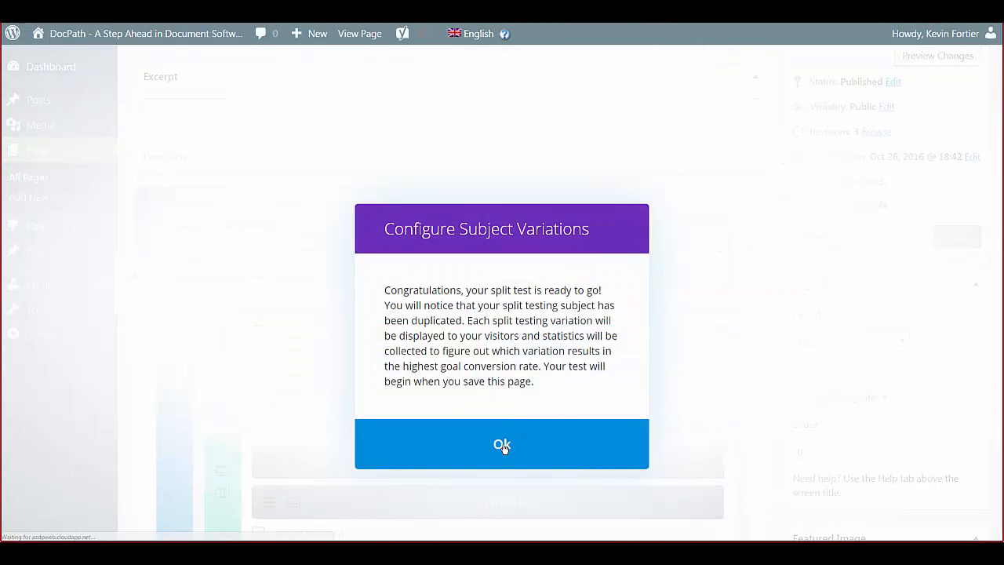
click(504, 446)
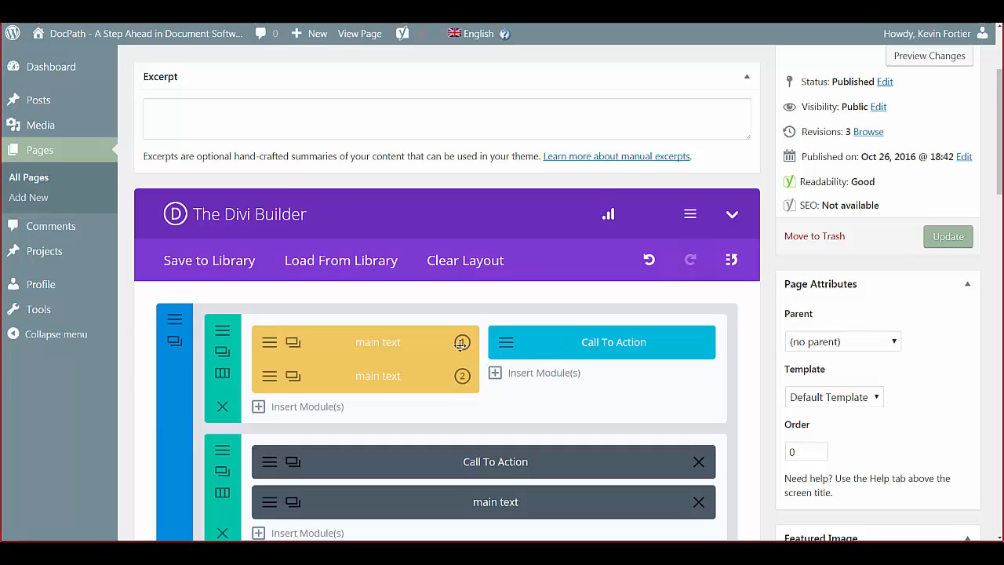
End the first row's "main text" split test, keeping variation 2
right_click(394, 350)
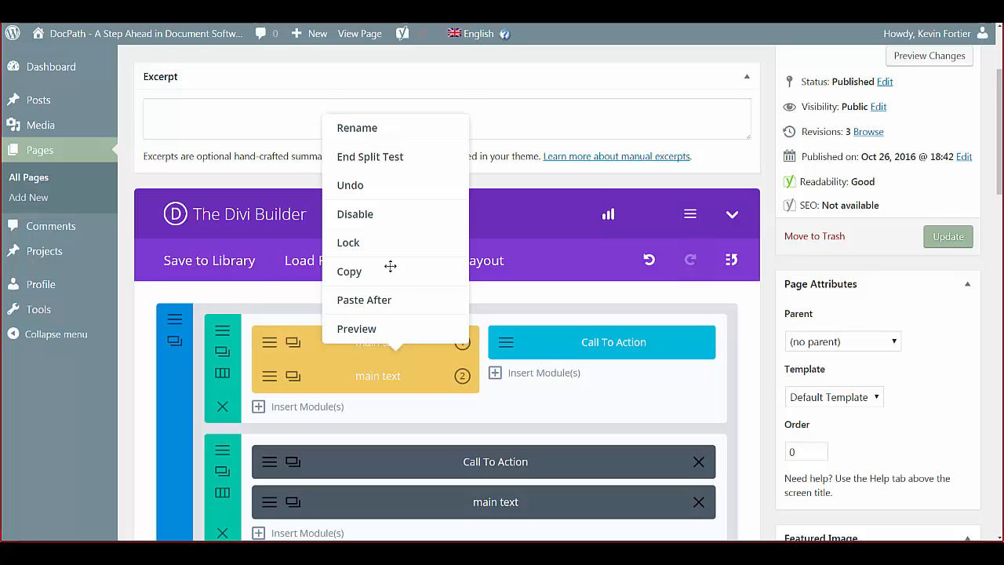
click(371, 156)
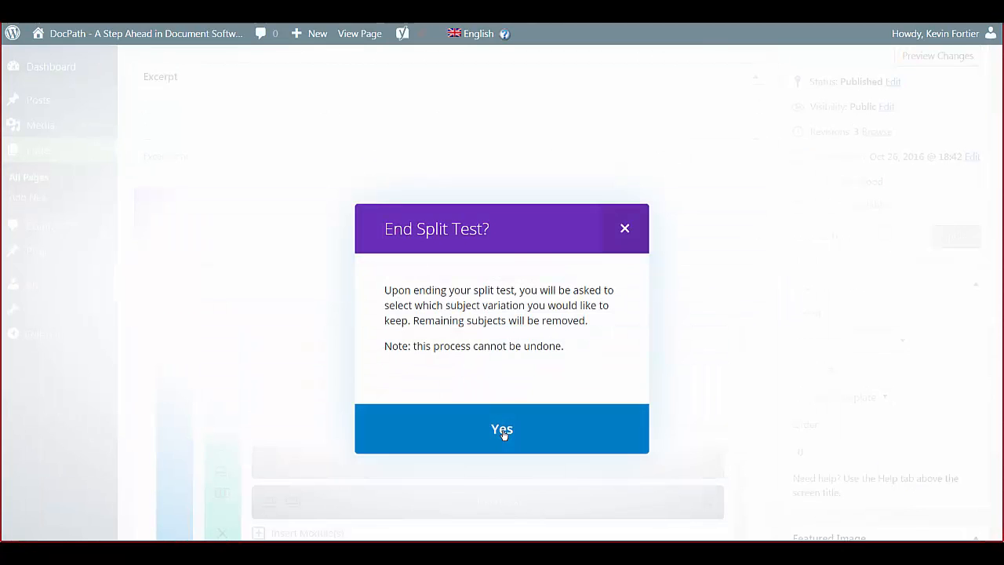
click(503, 435)
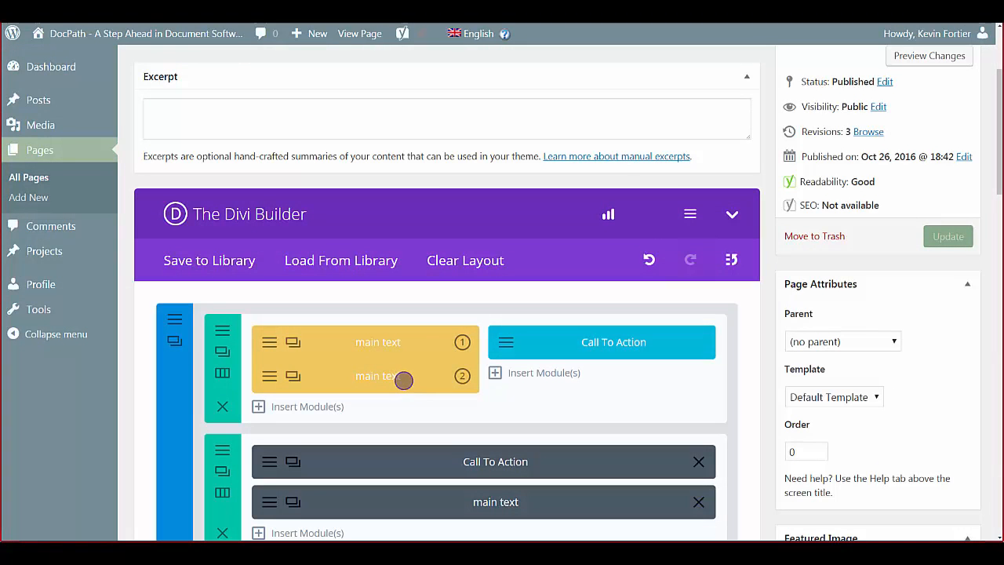
click(397, 377)
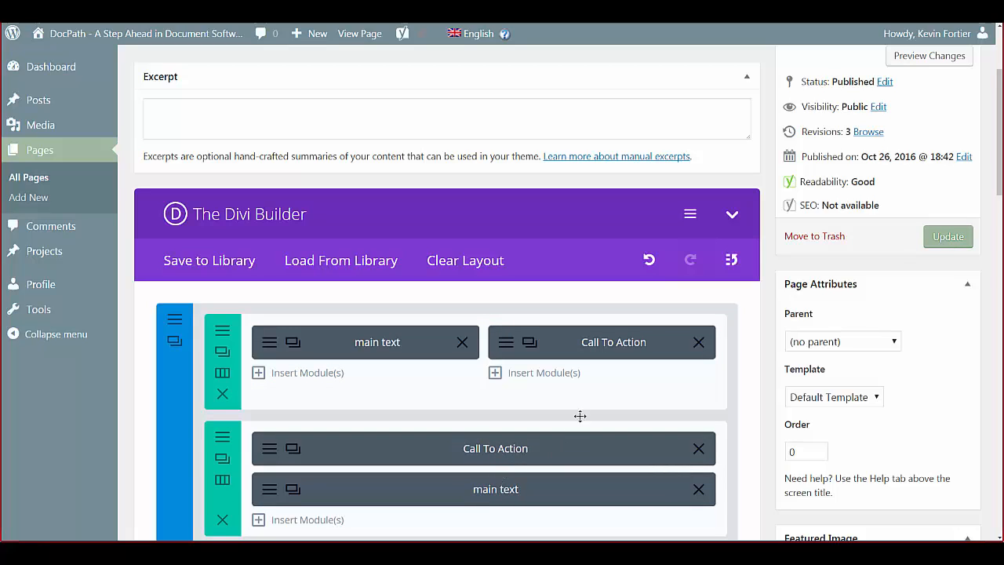
Set up a split test for the first row's Call To Action module, using that same module as the goal
right_click(602, 343)
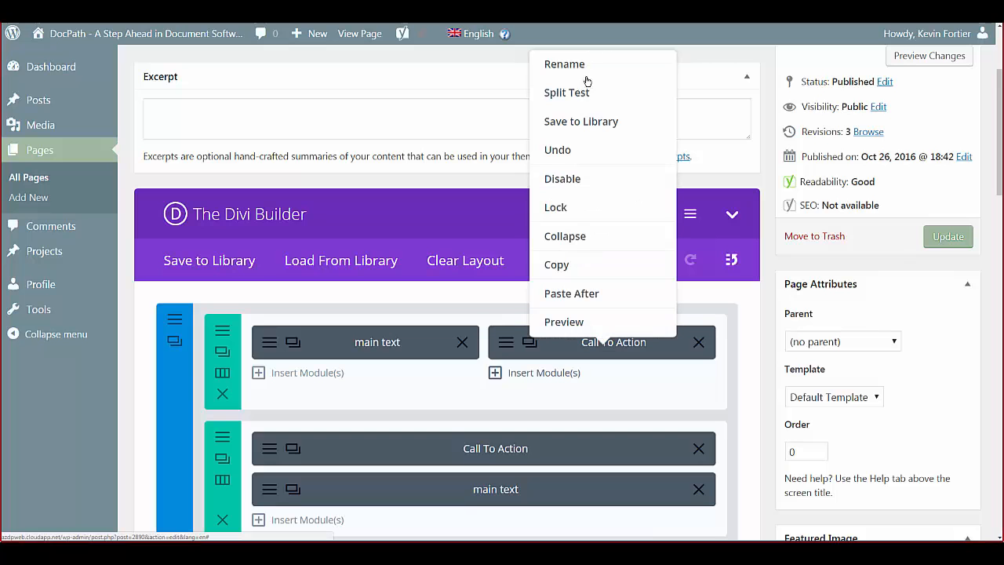
click(559, 94)
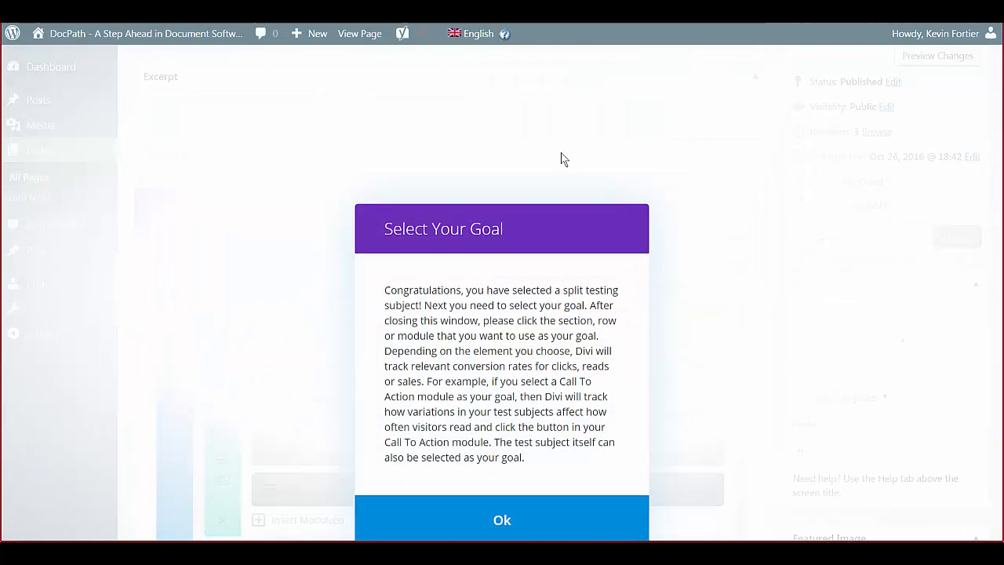
click(503, 523)
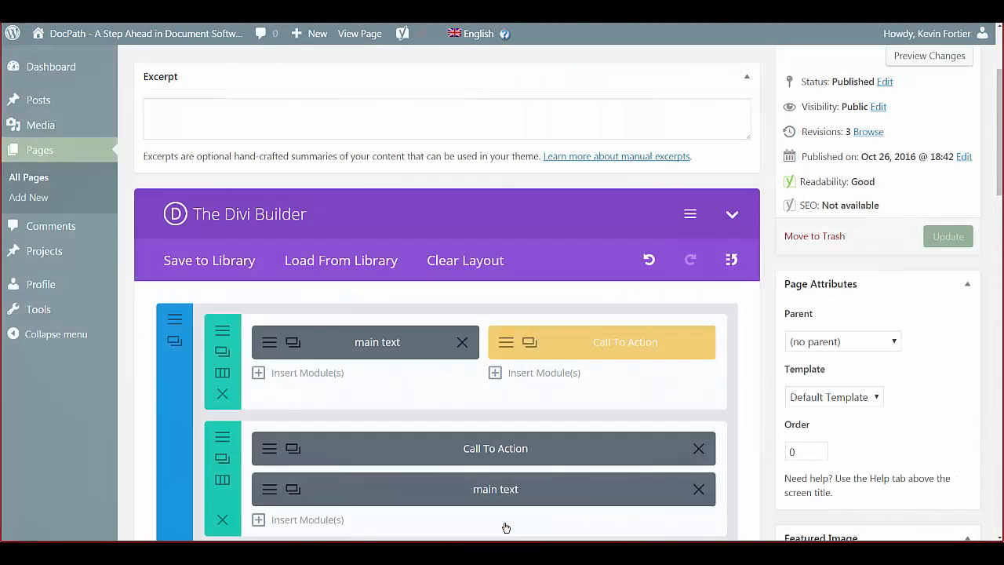
click(600, 346)
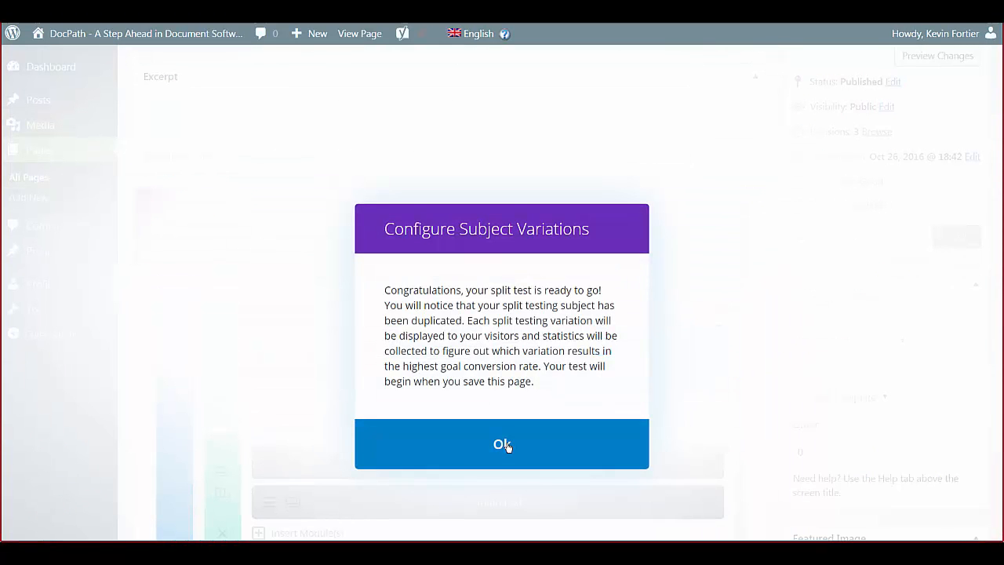
click(507, 445)
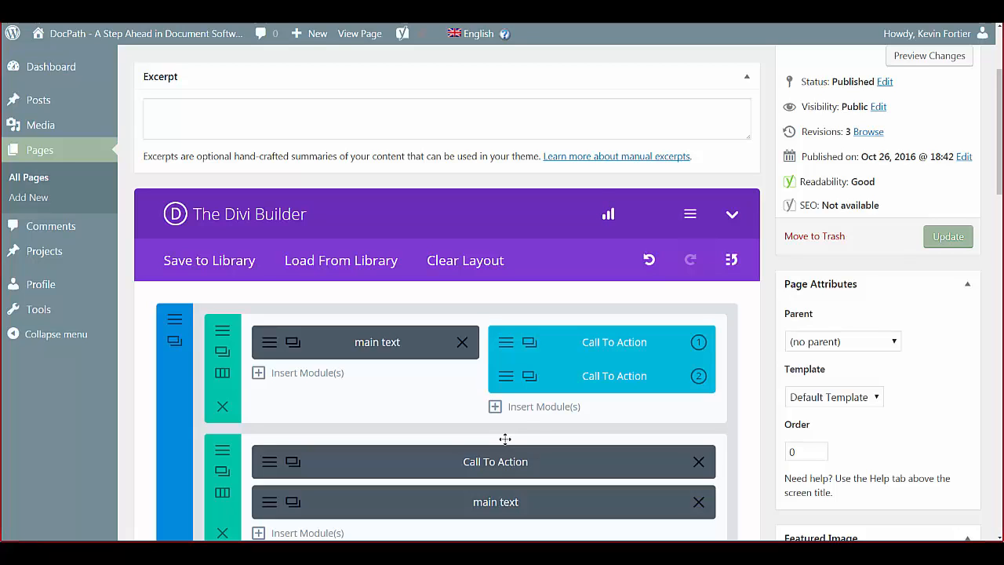
Check the actions available for the second row's Call To Action module during the split test, and dismiss them
scroll(415, 467, down, 2)
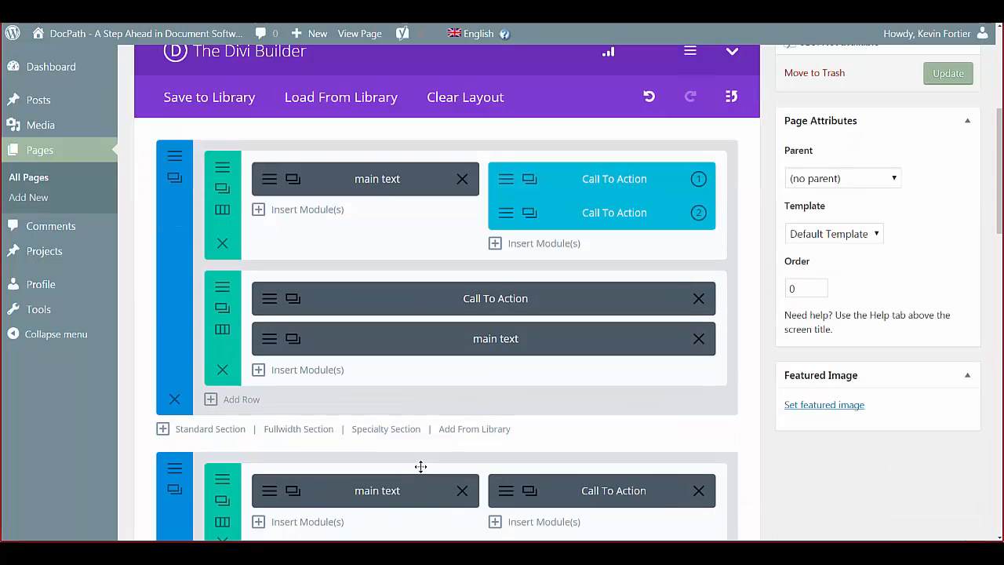
right_click(445, 299)
scroll(444, 312, up, 2)
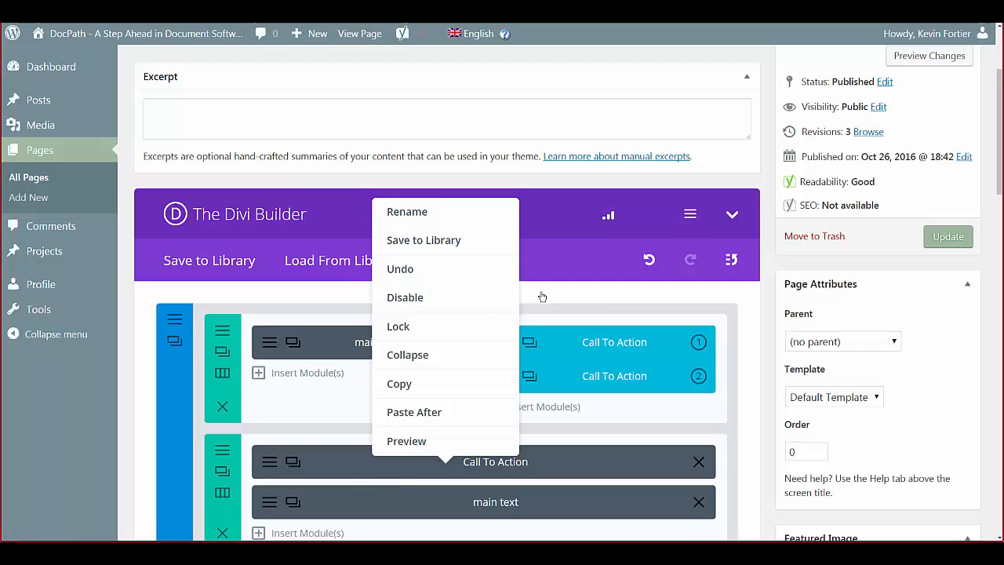
click(577, 296)
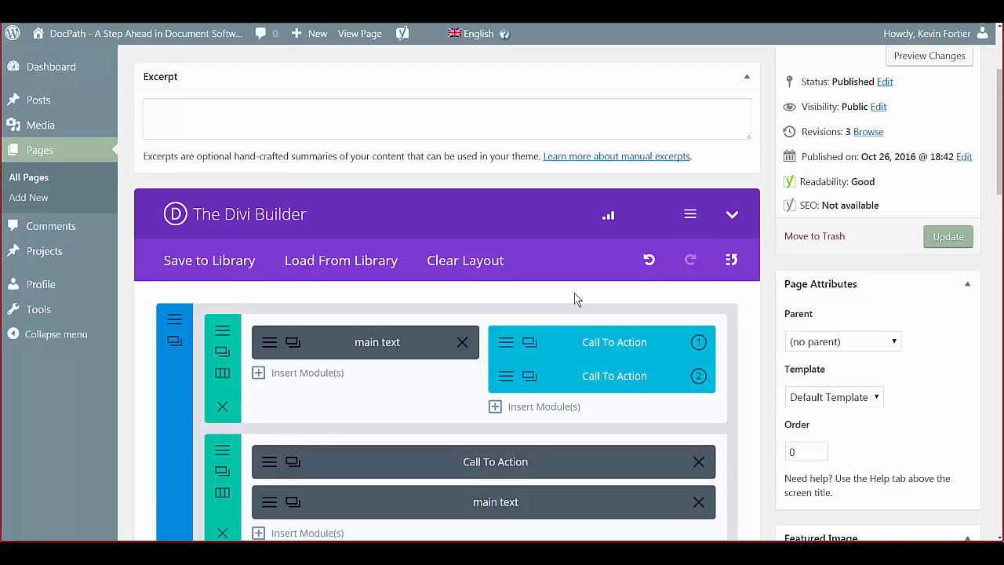
Duplicate the first row's "main text" module, and try to clone the whole first section
scroll(574, 298, down, 1)
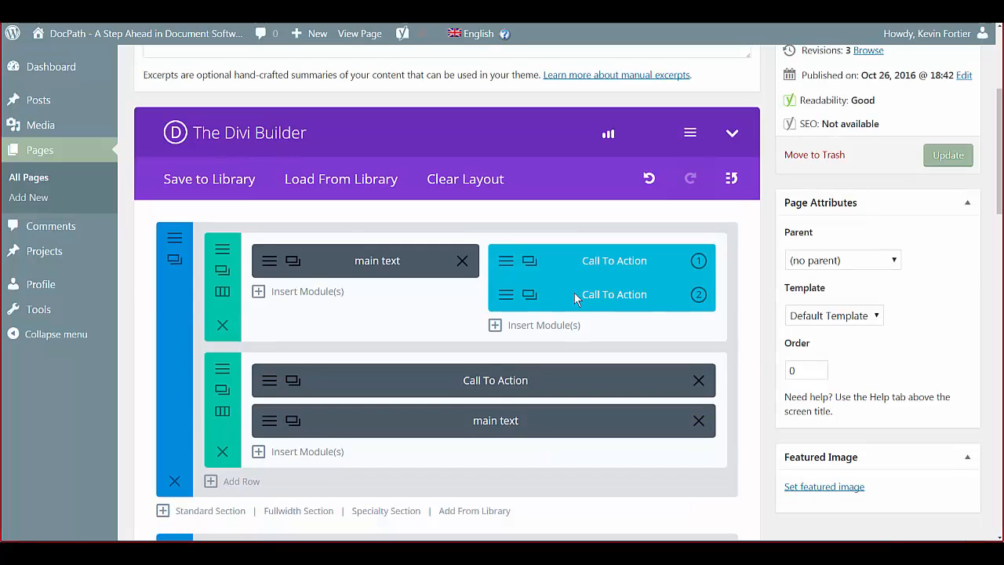
click(294, 263)
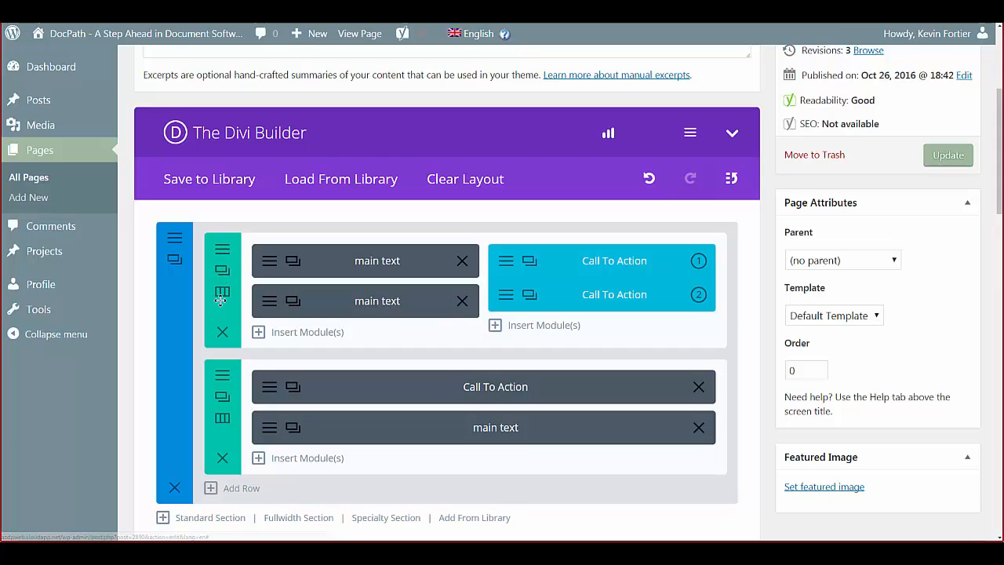
click(174, 261)
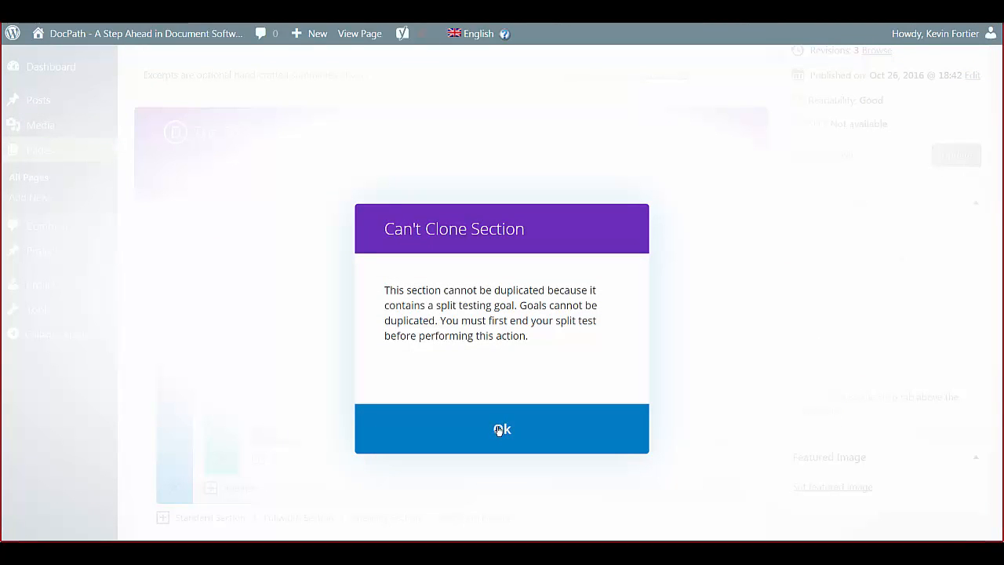
click(499, 429)
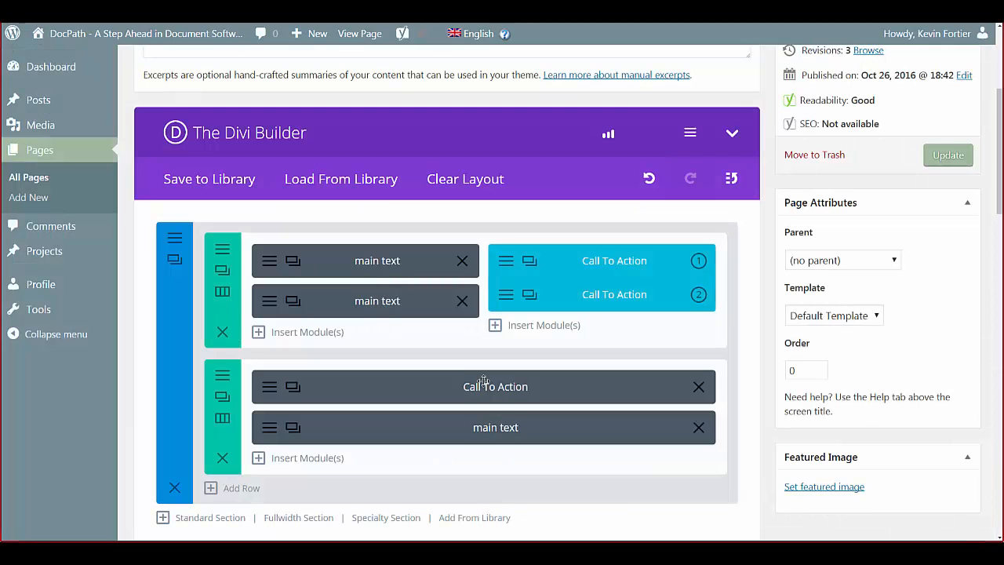
End the Call To Action split test in the first row, keeping variation 1
right_click(574, 275)
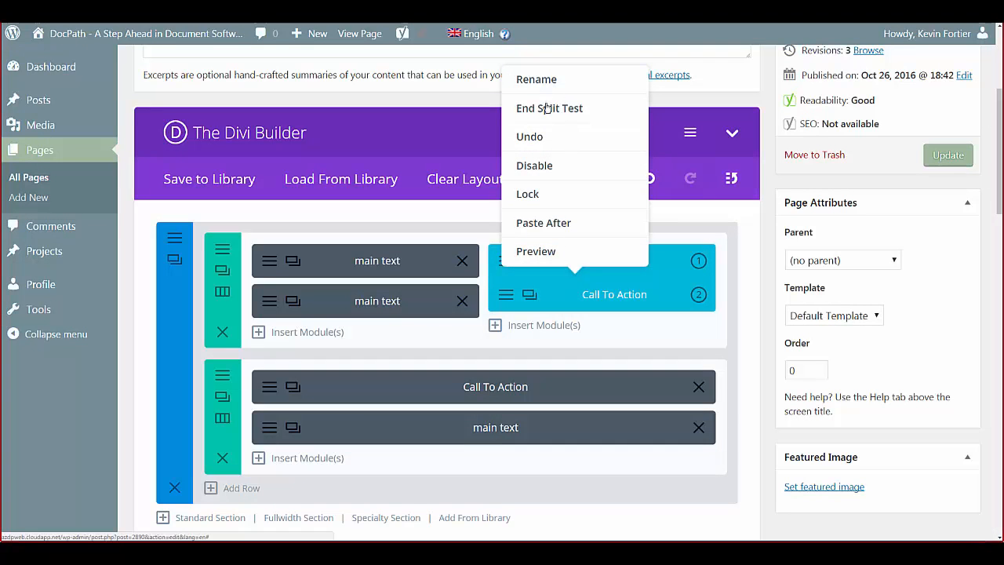
click(548, 109)
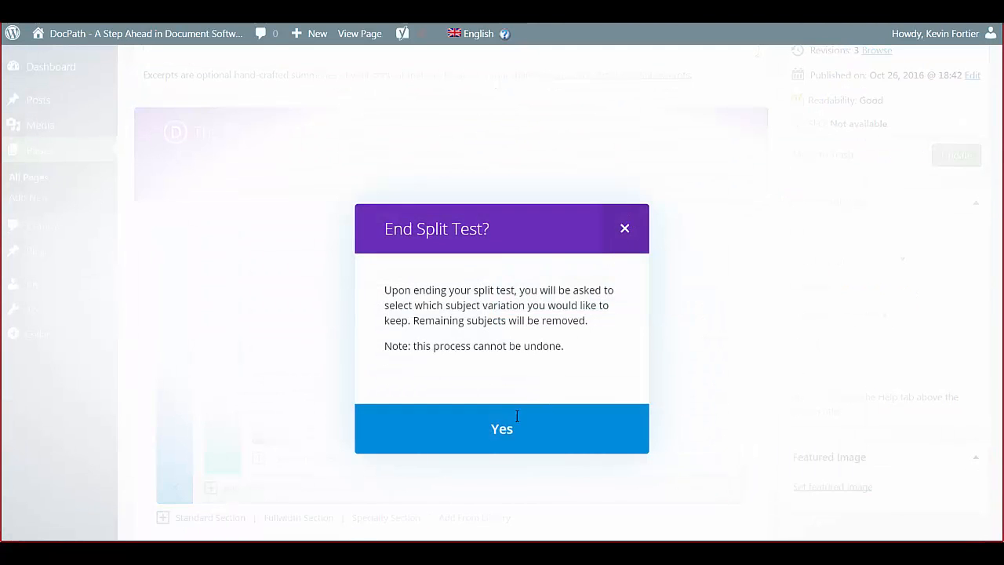
click(501, 429)
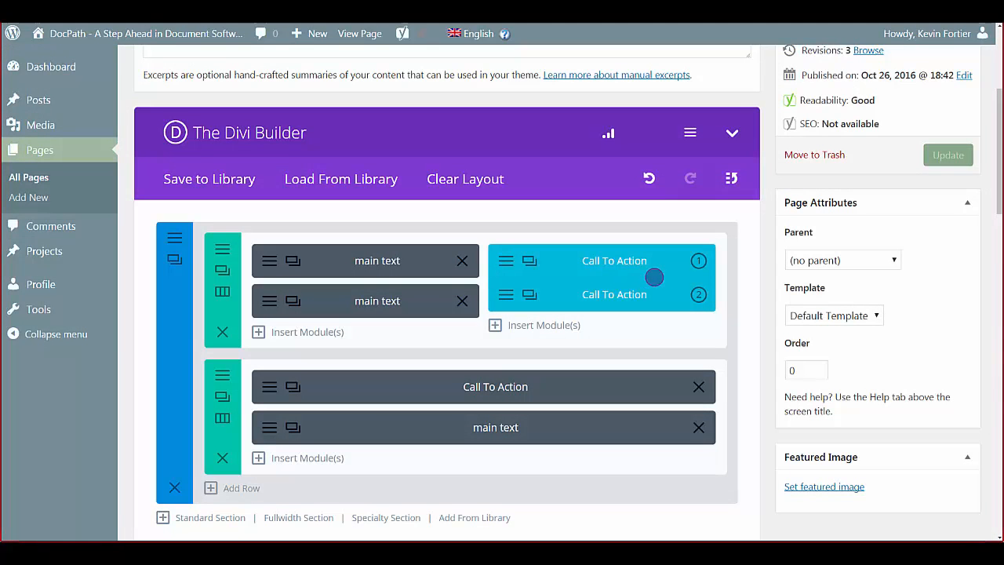
click(696, 265)
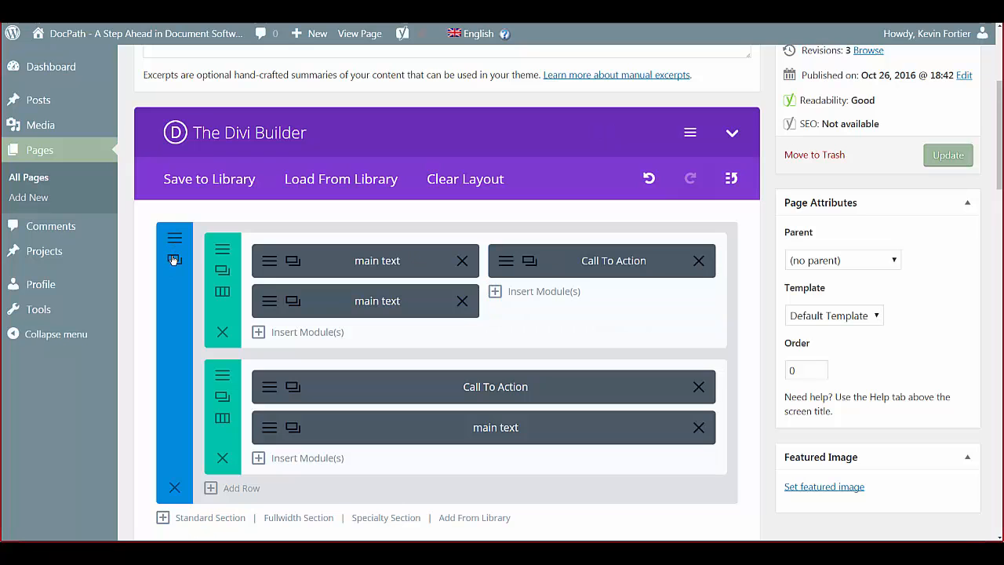
Review the general settings of the first section and of its first row, closing each without changes
scroll(215, 384, down, 3)
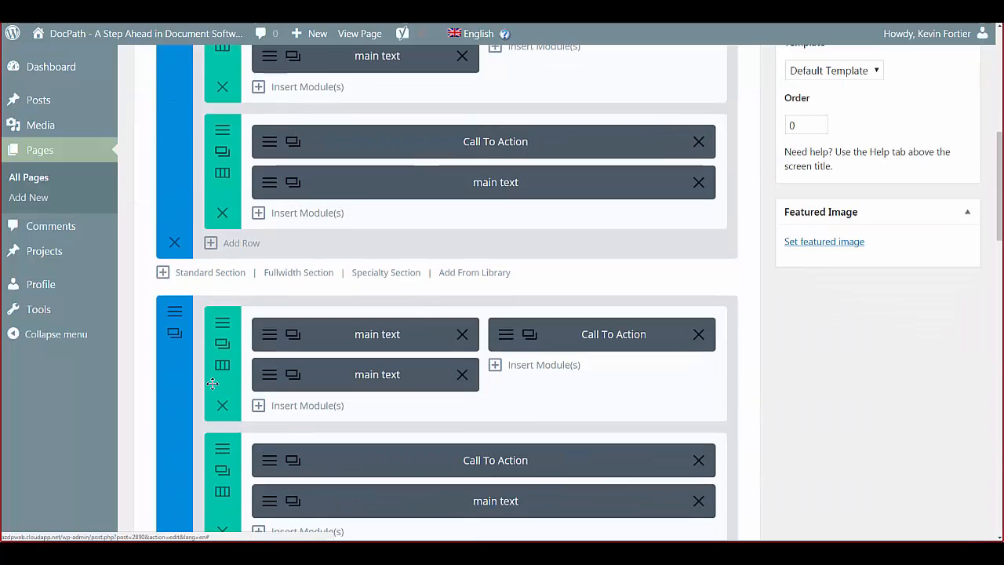
scroll(218, 376, up, 2)
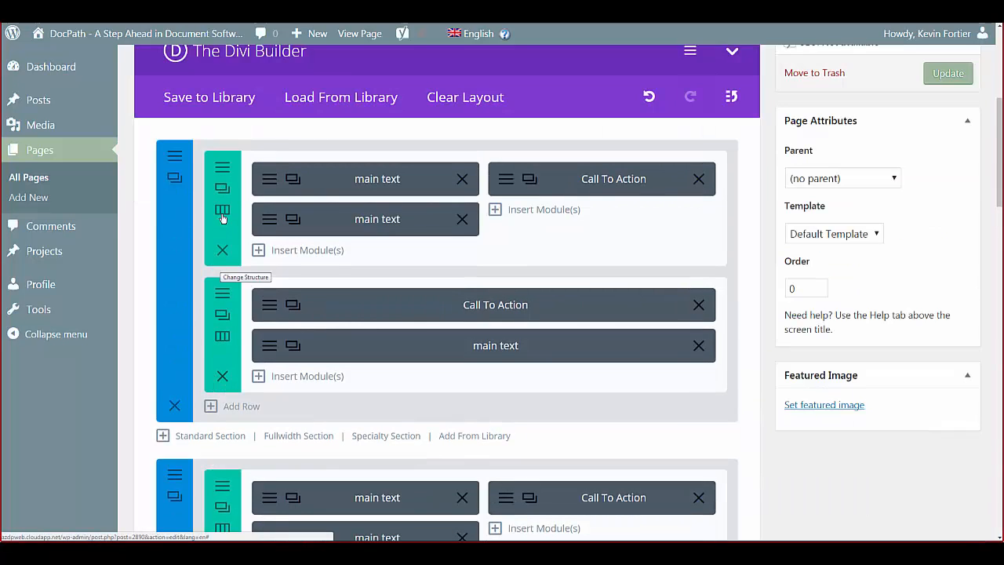
click(174, 158)
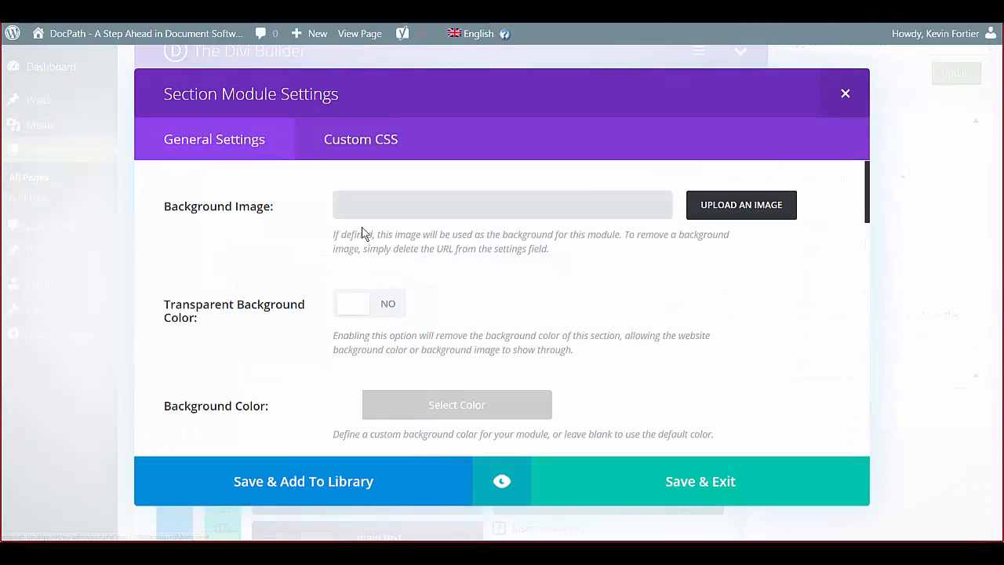
scroll(367, 320, down, 3)
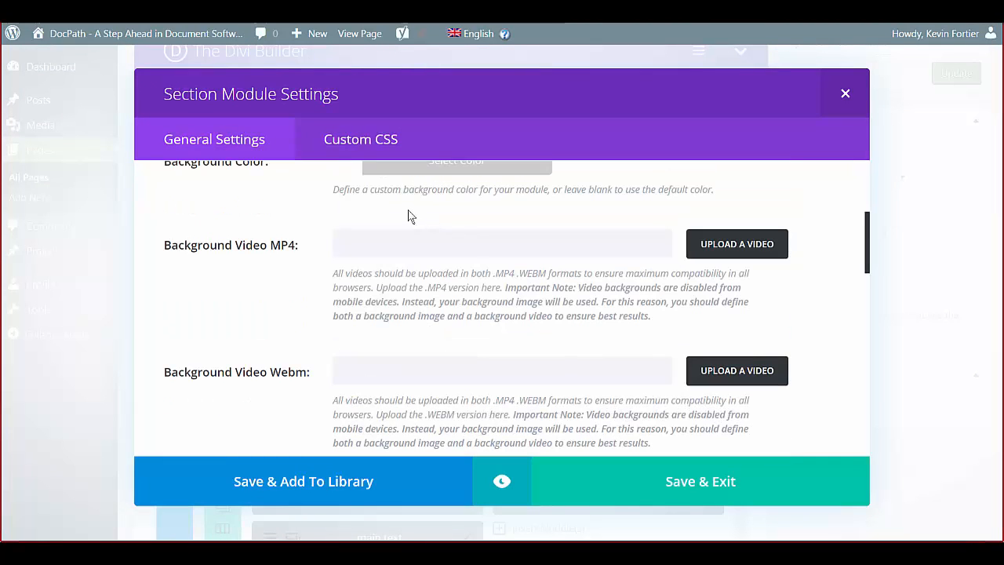
scroll(467, 300, down, 3)
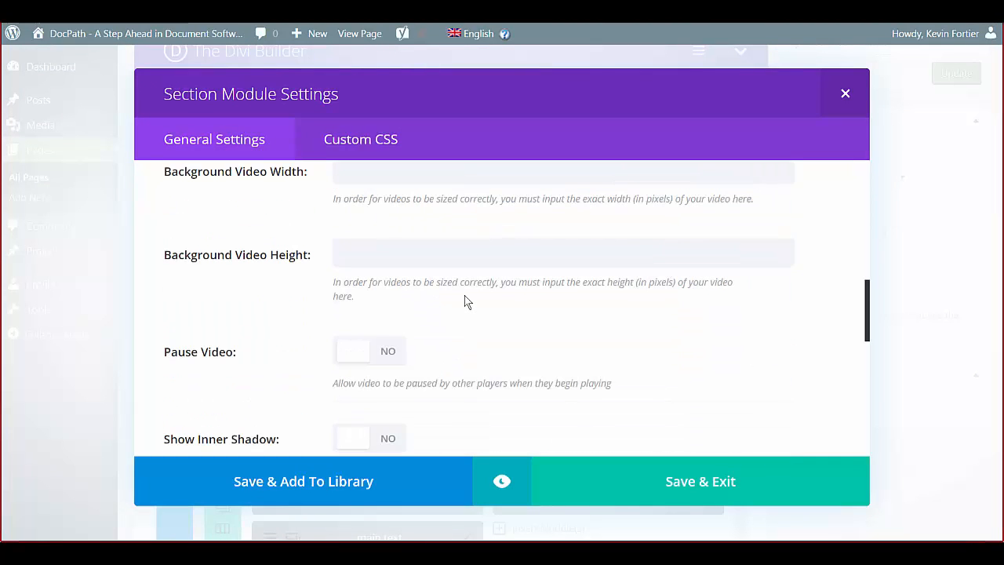
click(845, 94)
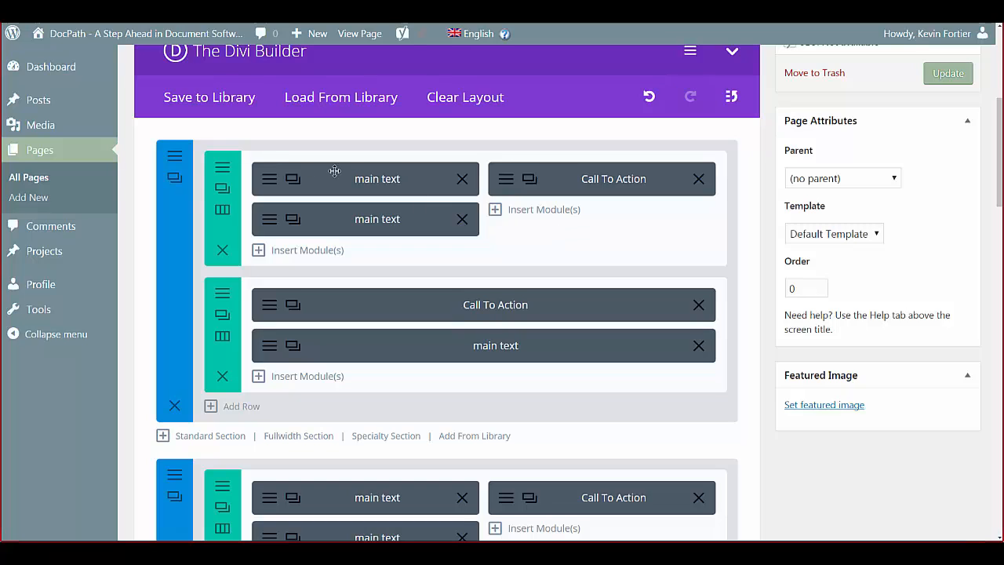
click(223, 170)
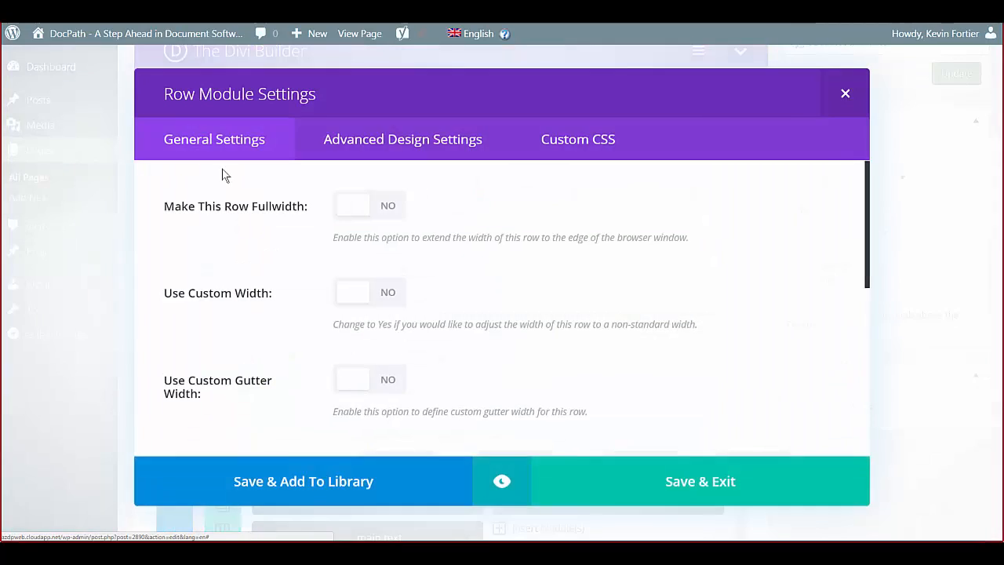
click(844, 94)
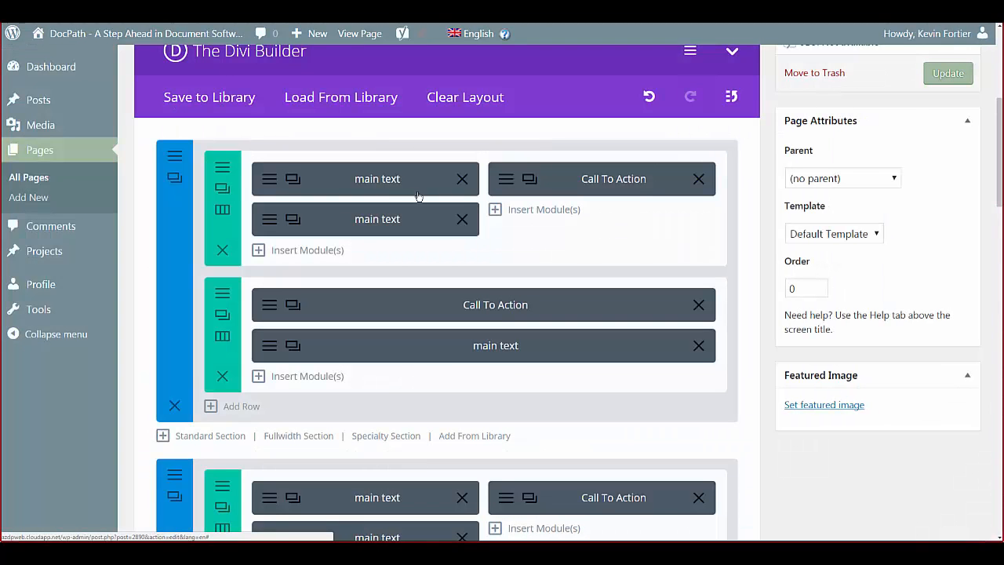
Review the settings and content of the first row's upper "main text" module, and close them without changes
click(266, 184)
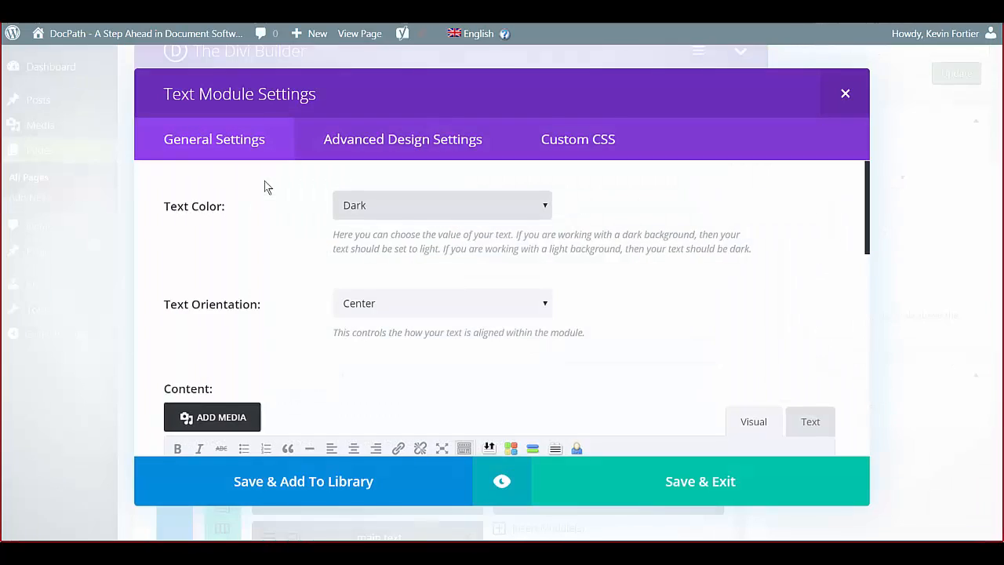
scroll(376, 284, down, 4)
scroll(376, 280, down, 3)
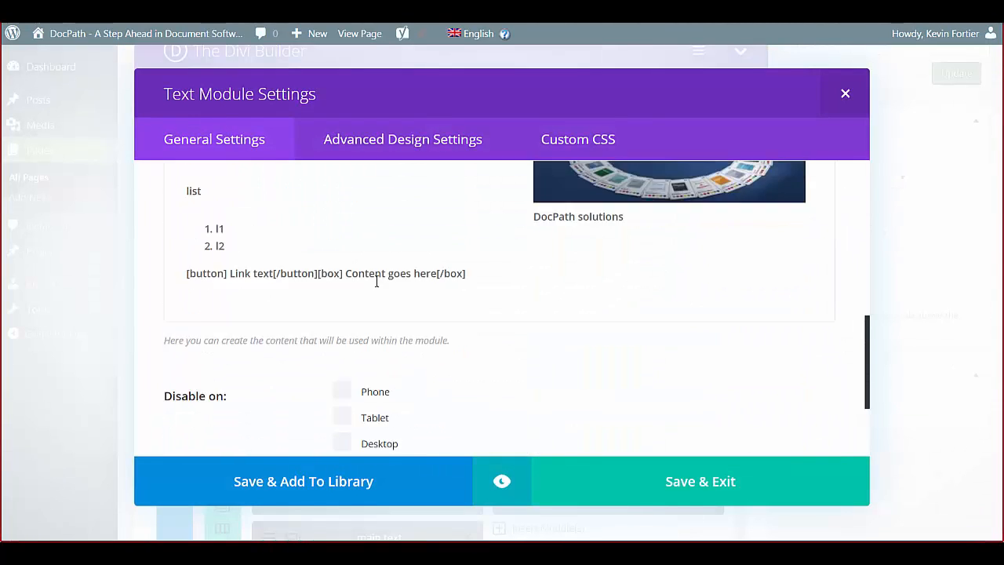
scroll(379, 287, up, 6)
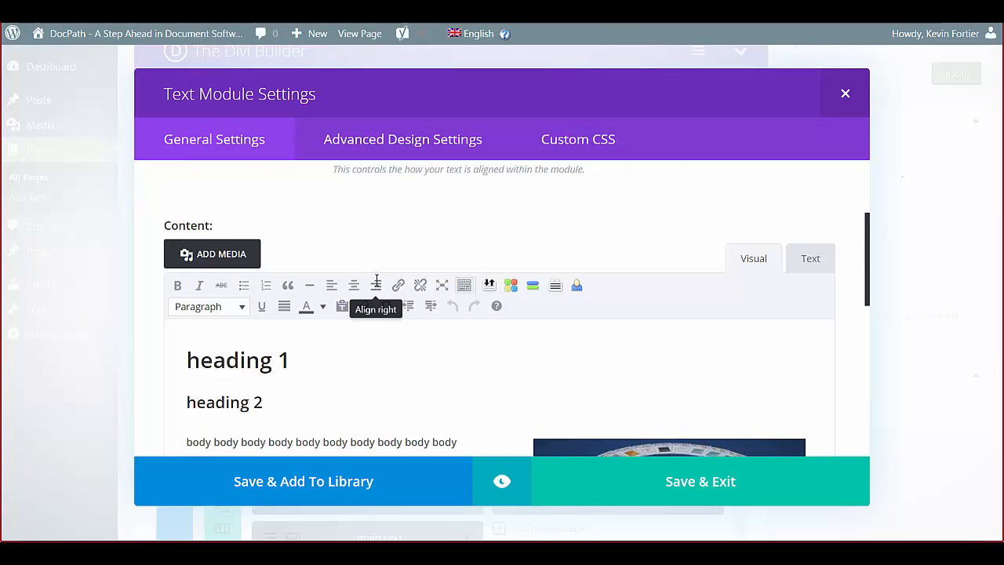
scroll(377, 280, down, 2)
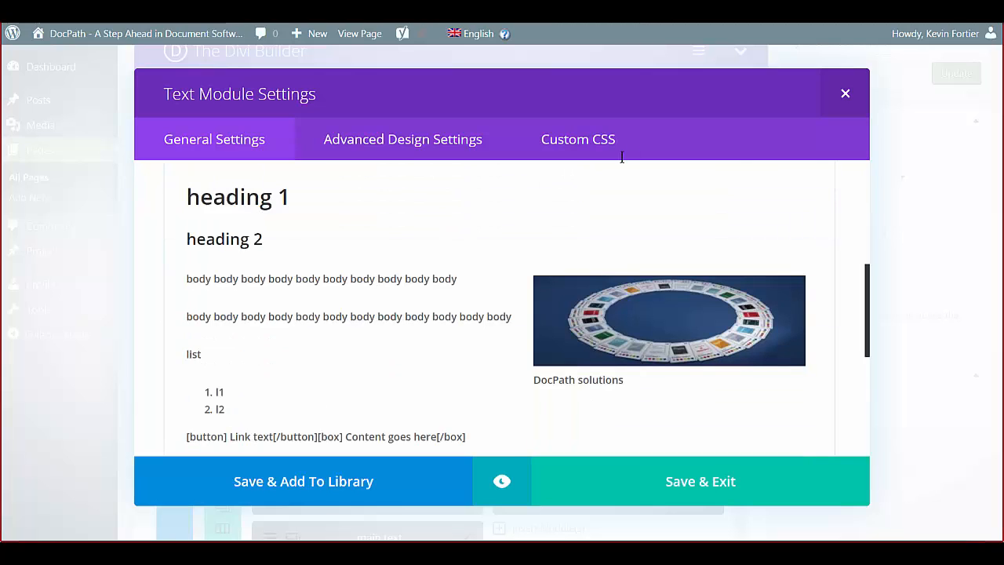
click(845, 94)
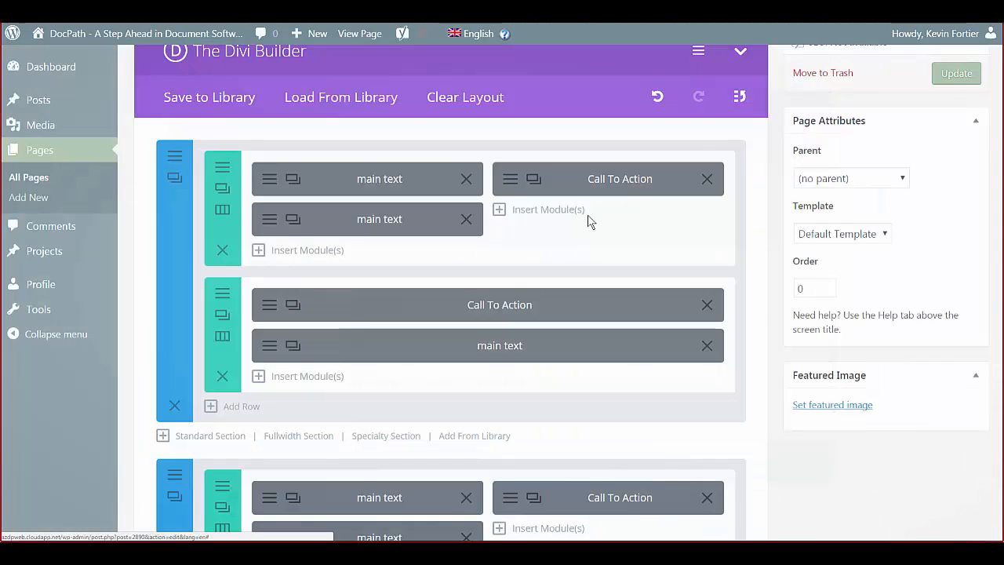
Insert a new Button module below the Call To Action module in the first row's second column
click(510, 214)
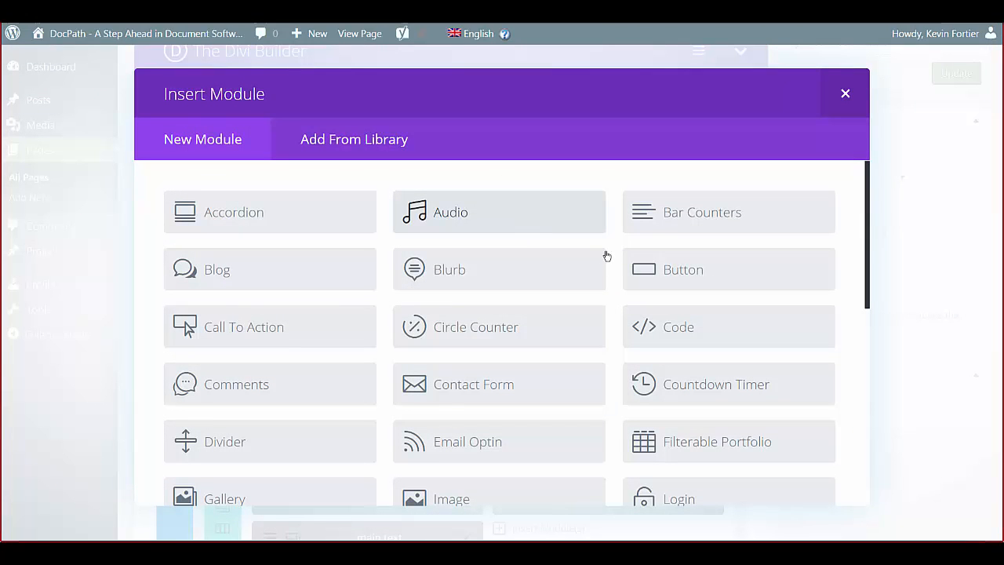
click(652, 276)
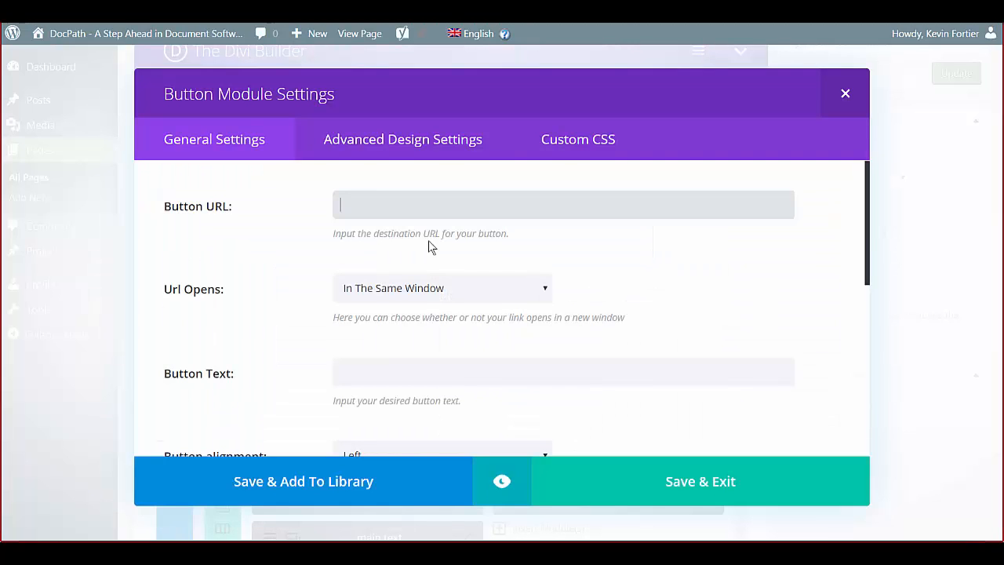
click(390, 215)
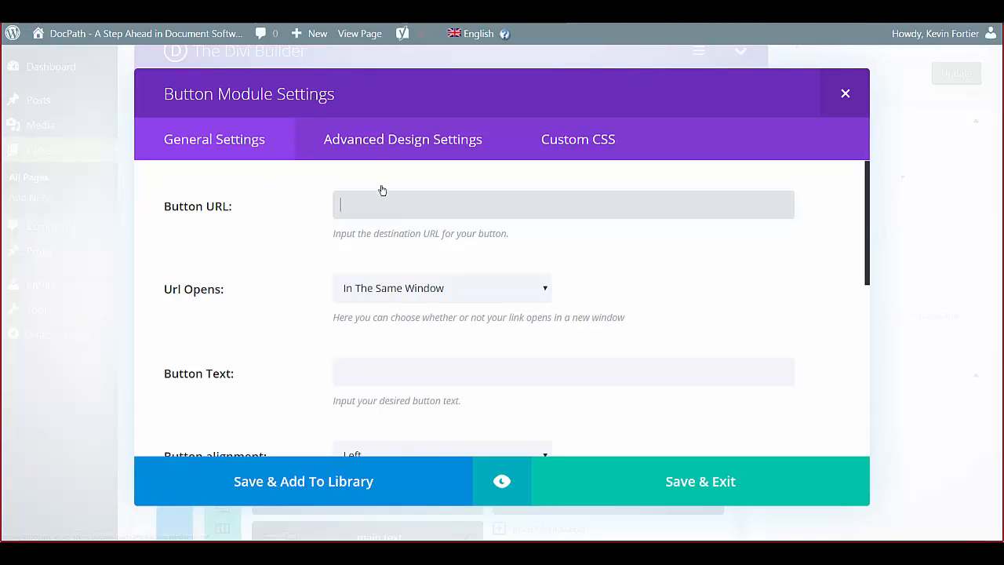
text(y t toqué ellos pero es un civilext)
drag(521, 202, 302, 197)
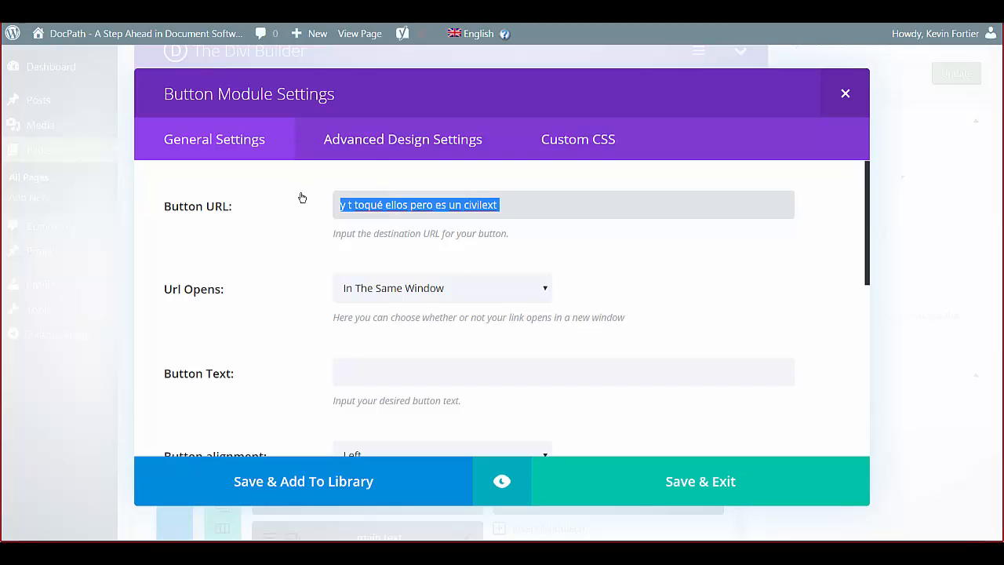
key(BackSpace)
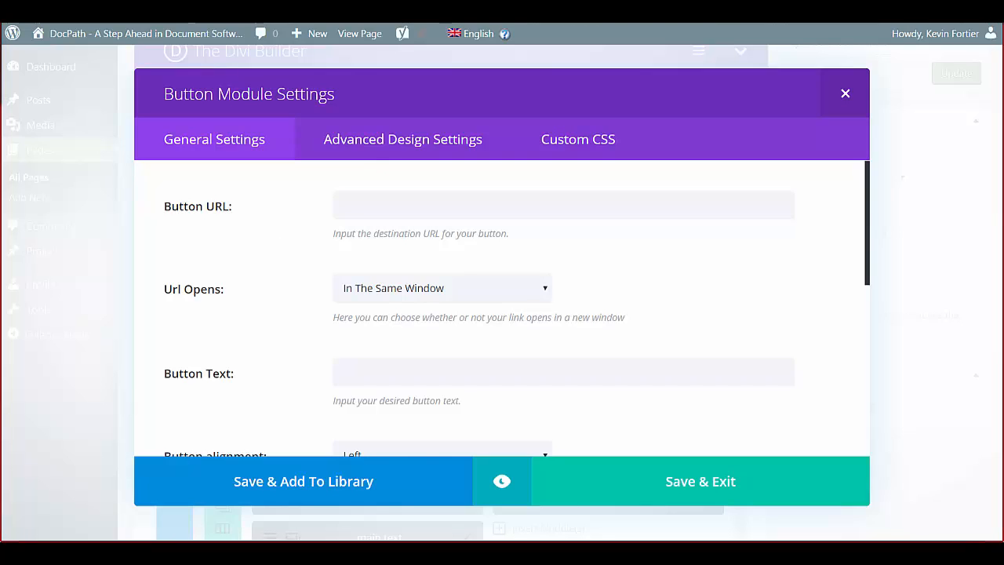
text(http://azdpweb.cloudapp.net/)
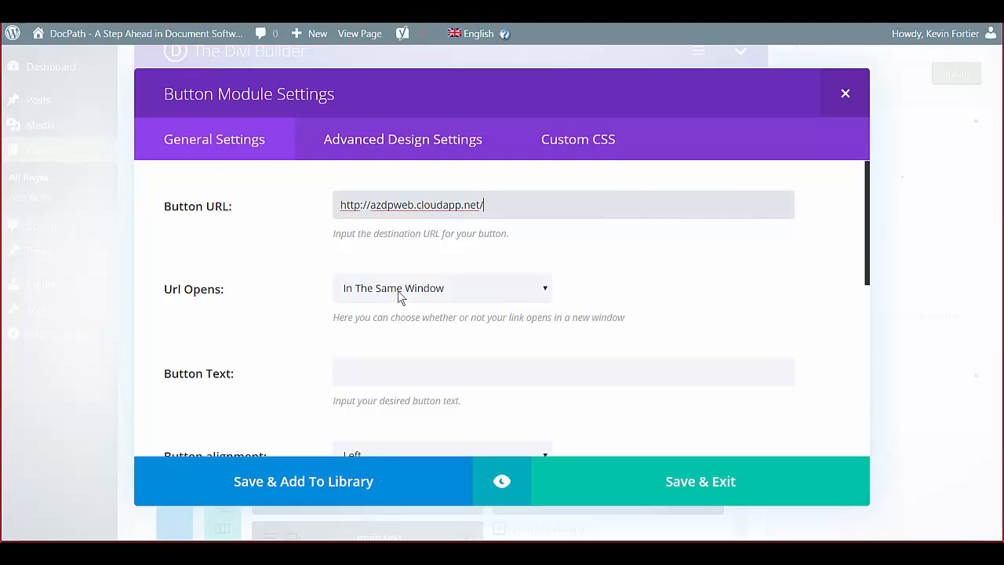
click(365, 370)
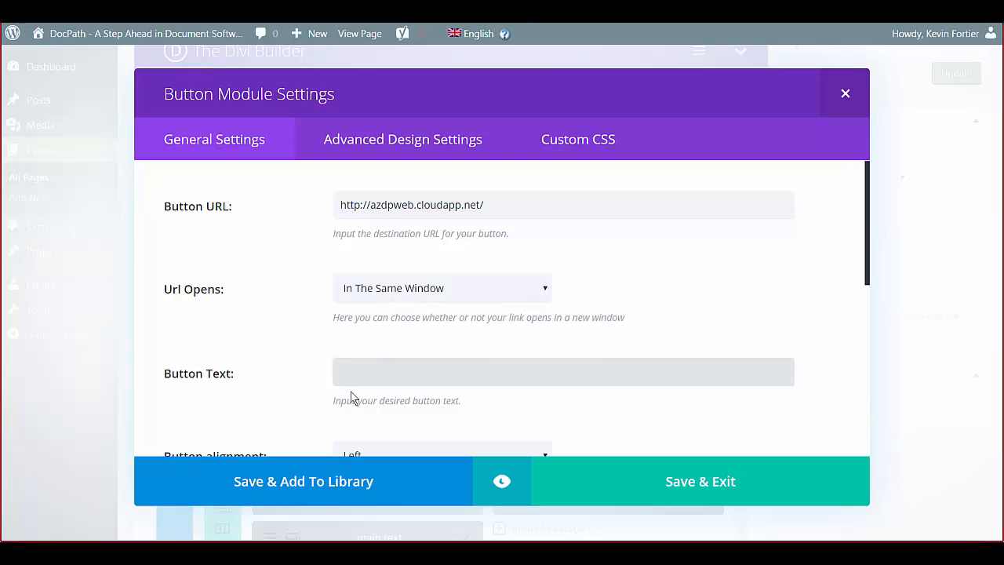
text(Download)
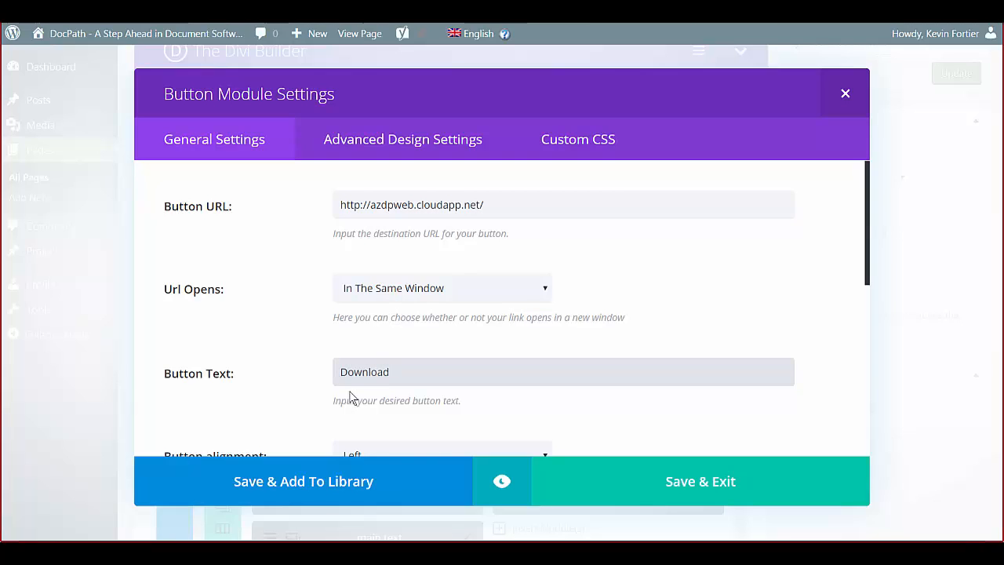
Set the button alignment to Center and its text color to Light
scroll(350, 396, down, 3)
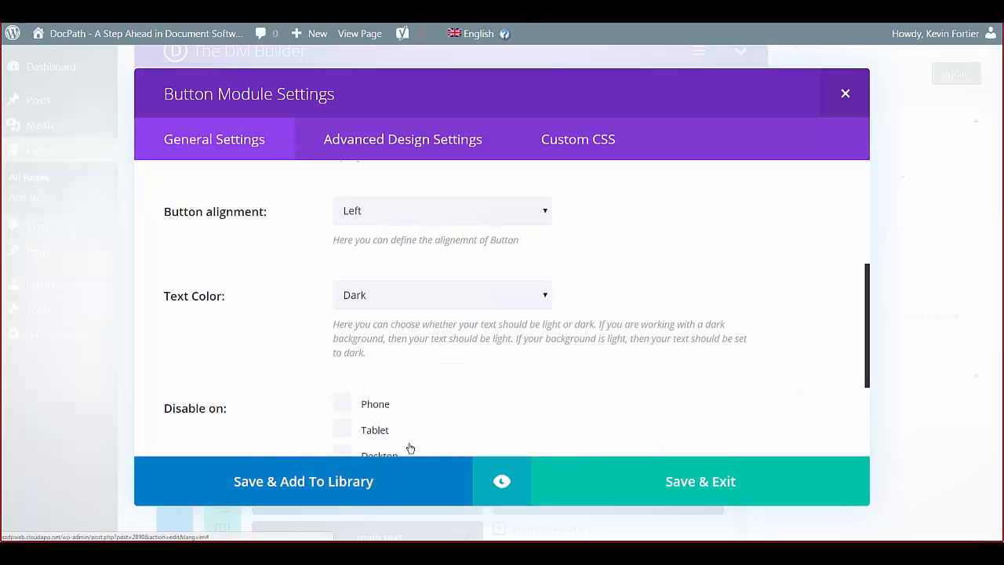
click(376, 215)
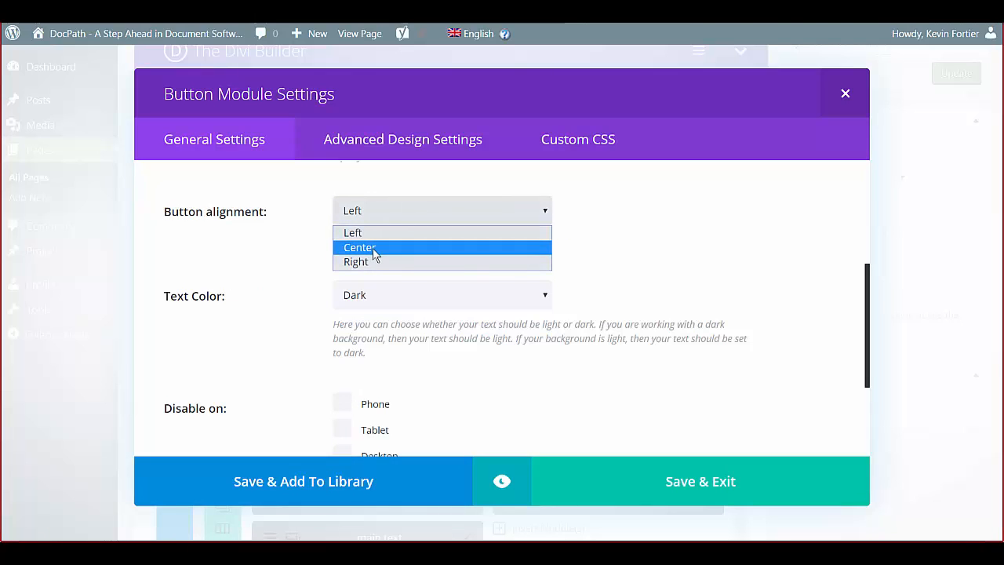
click(375, 248)
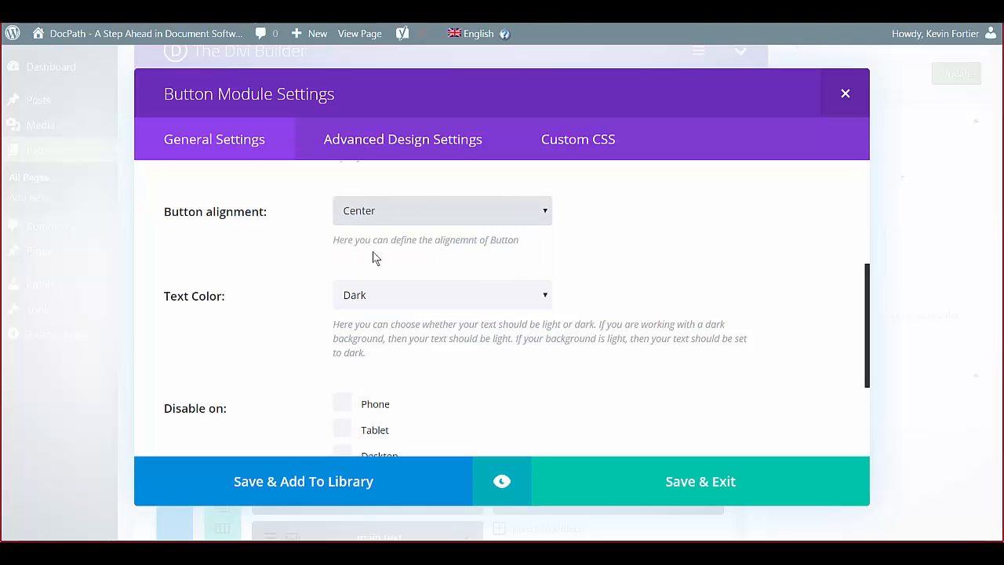
click(384, 302)
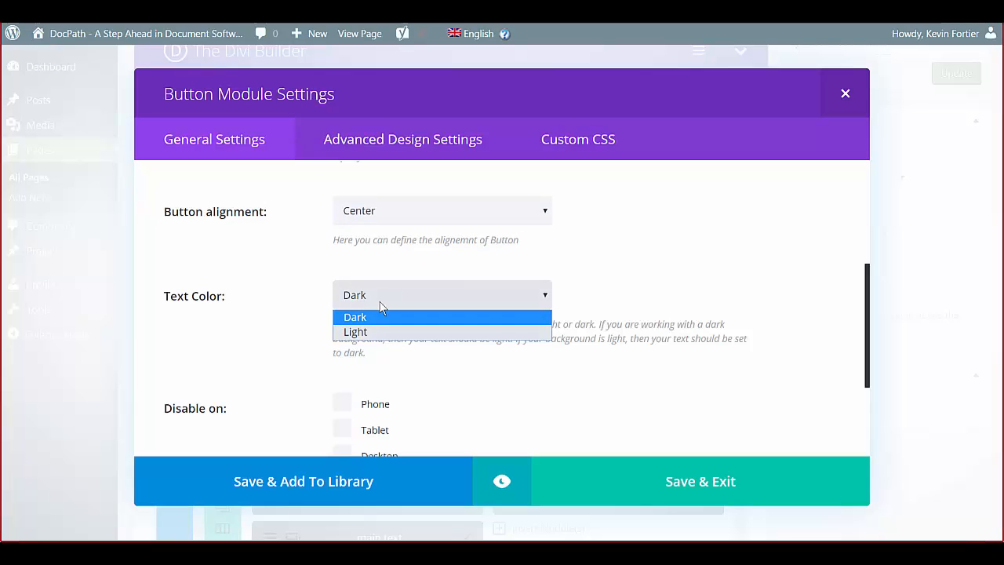
click(367, 335)
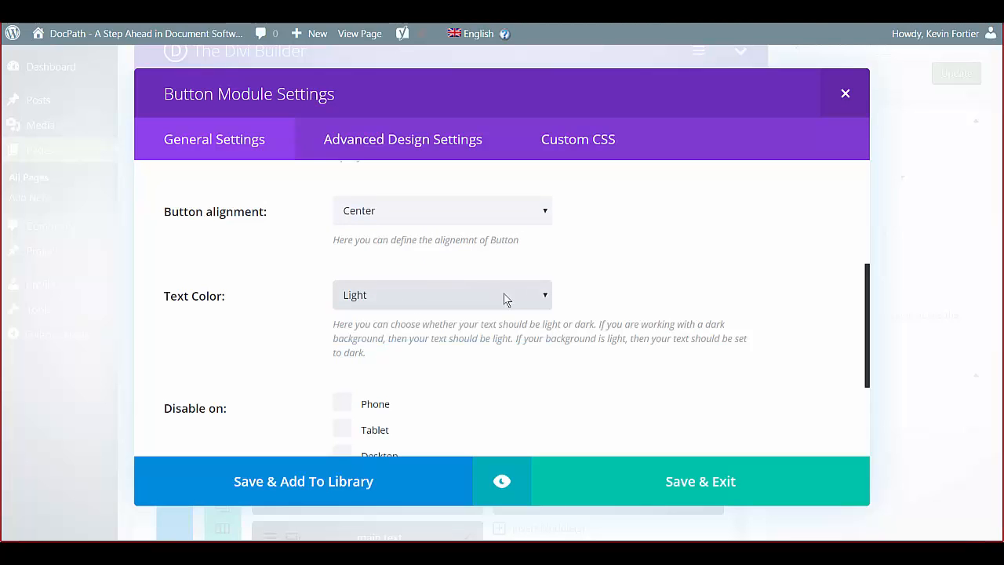
Review the button's general and advanced design settings, including the text color choices, keeping Light
scroll(596, 279, up, 3)
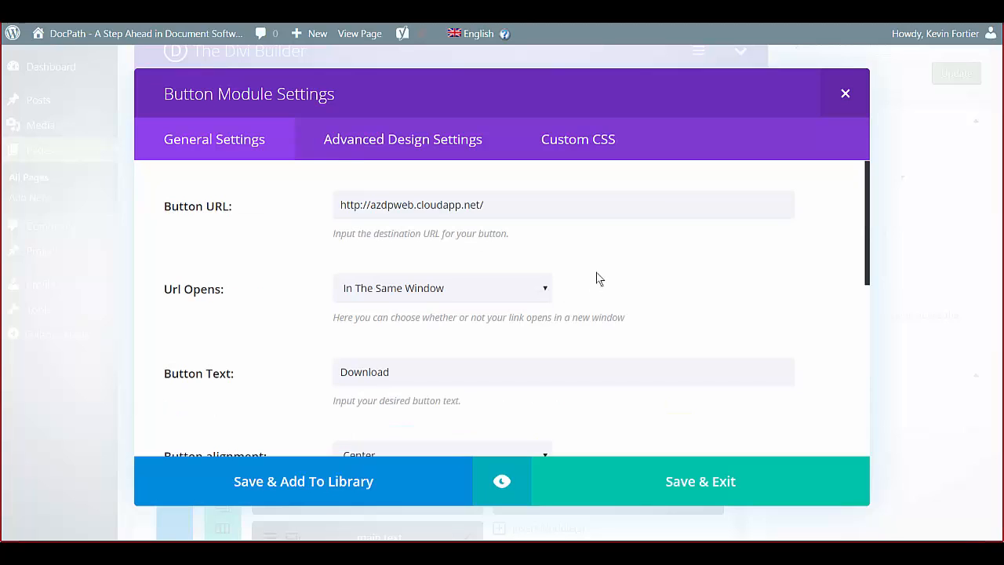
scroll(596, 279, down, 5)
scroll(596, 279, down, 2)
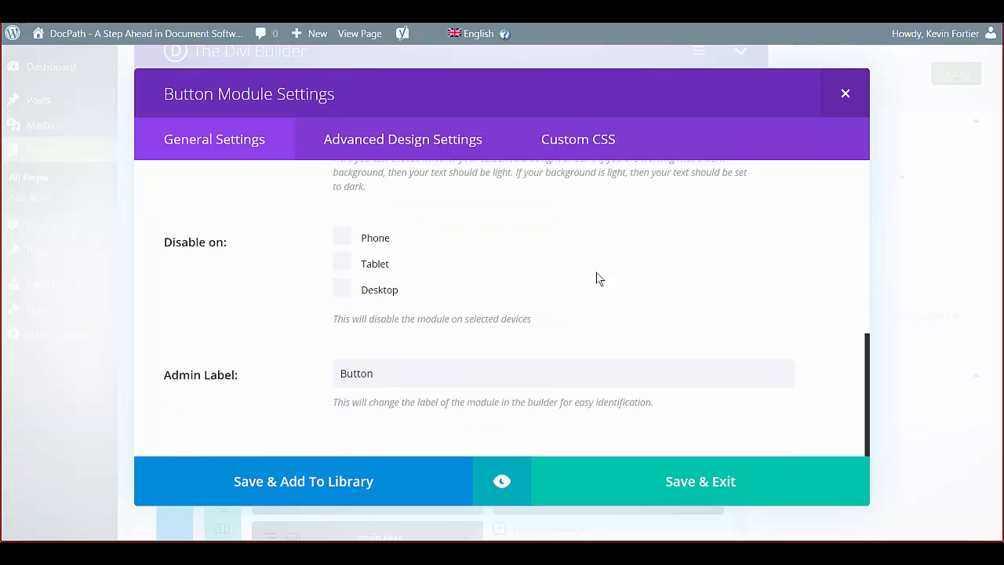
scroll(594, 274, up, 7)
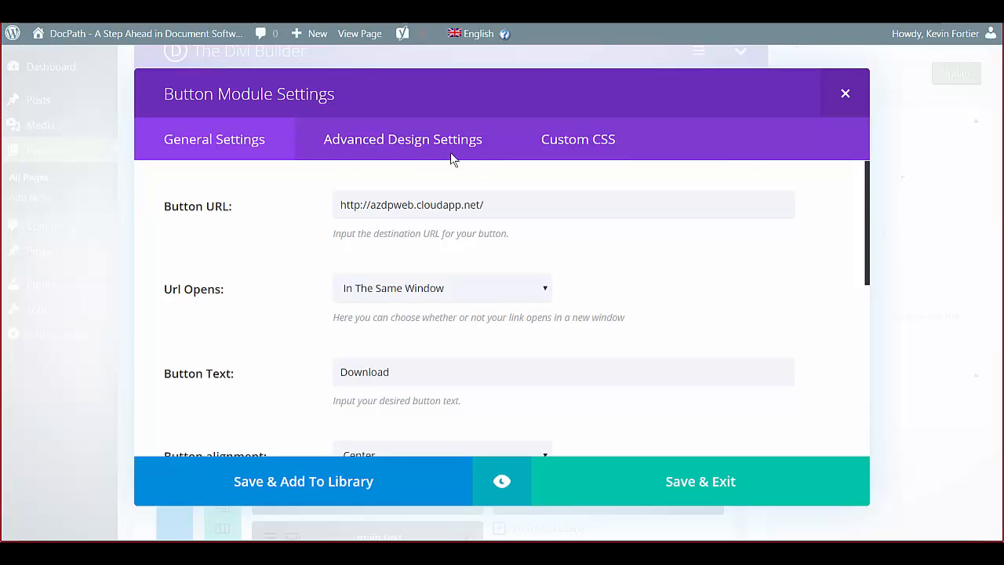
click(421, 142)
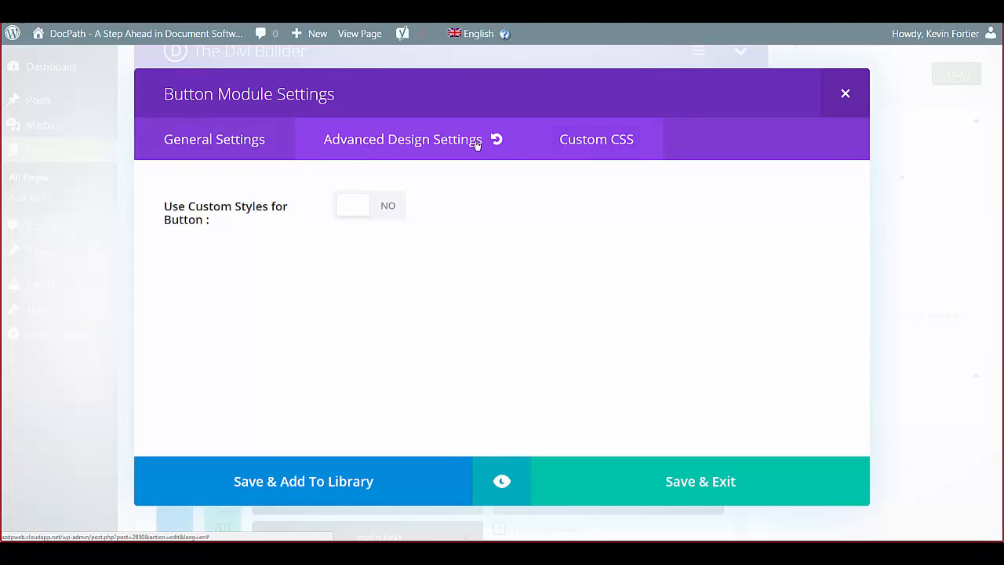
click(241, 146)
scroll(395, 236, down, 2)
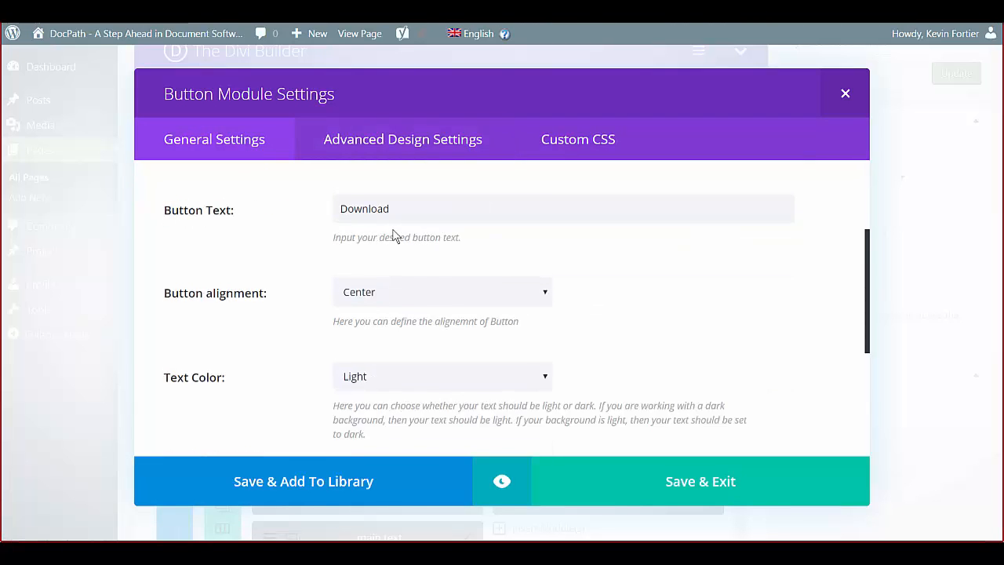
scroll(395, 235, down, 1)
click(375, 297)
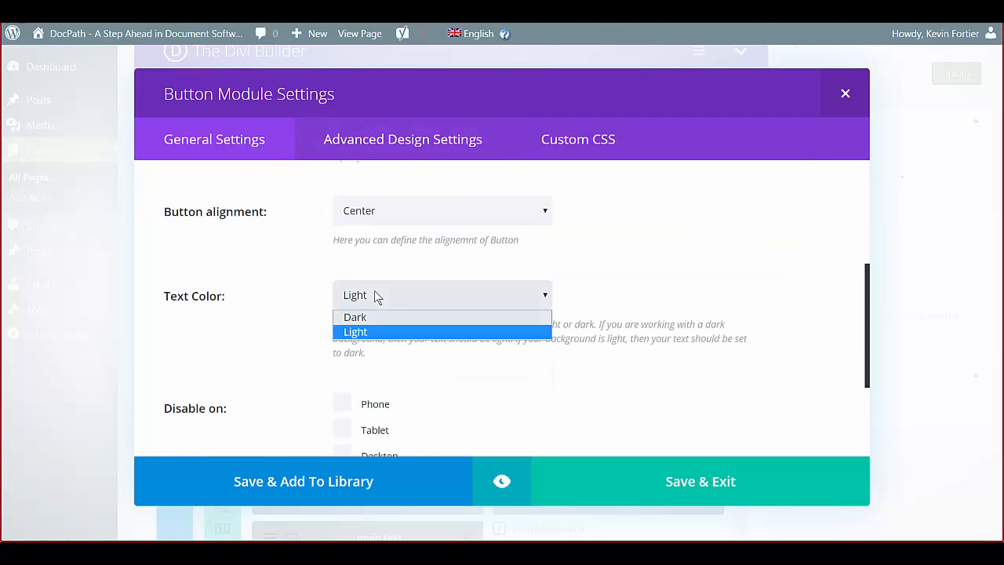
click(376, 297)
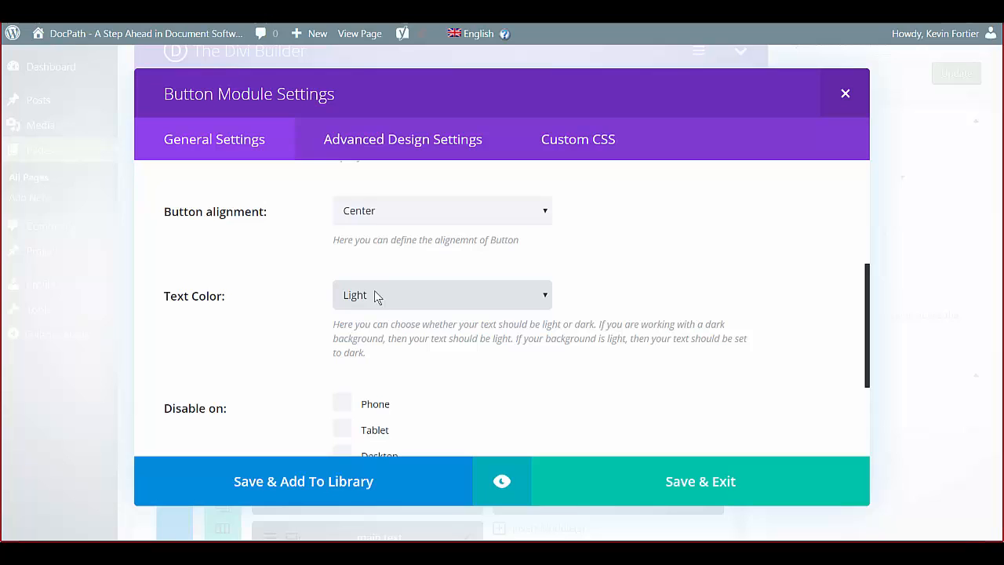
Preview the layout with the Light button text, examine the whole desktop preview for the button, and return to the button settings
click(502, 484)
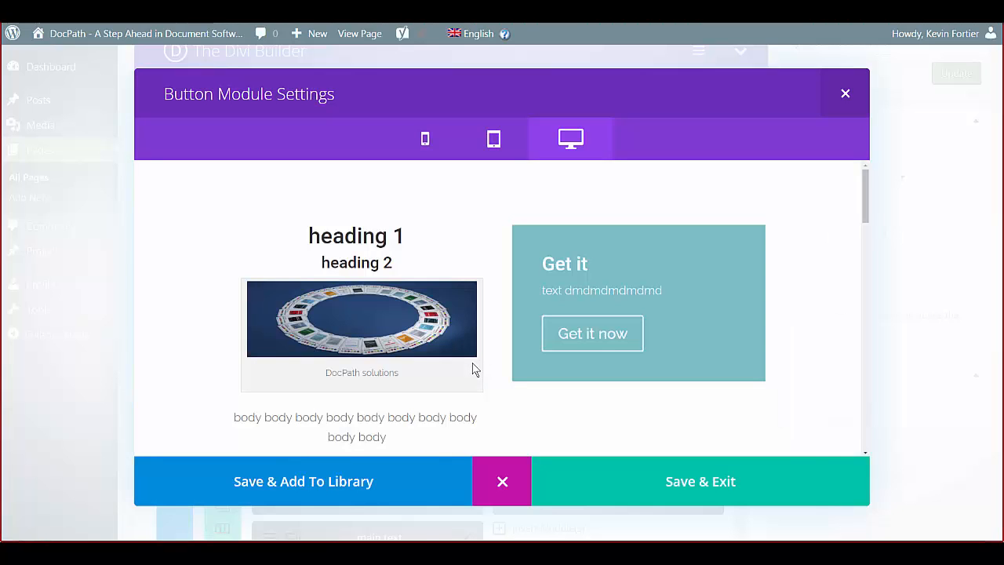
scroll(474, 370, down, 7)
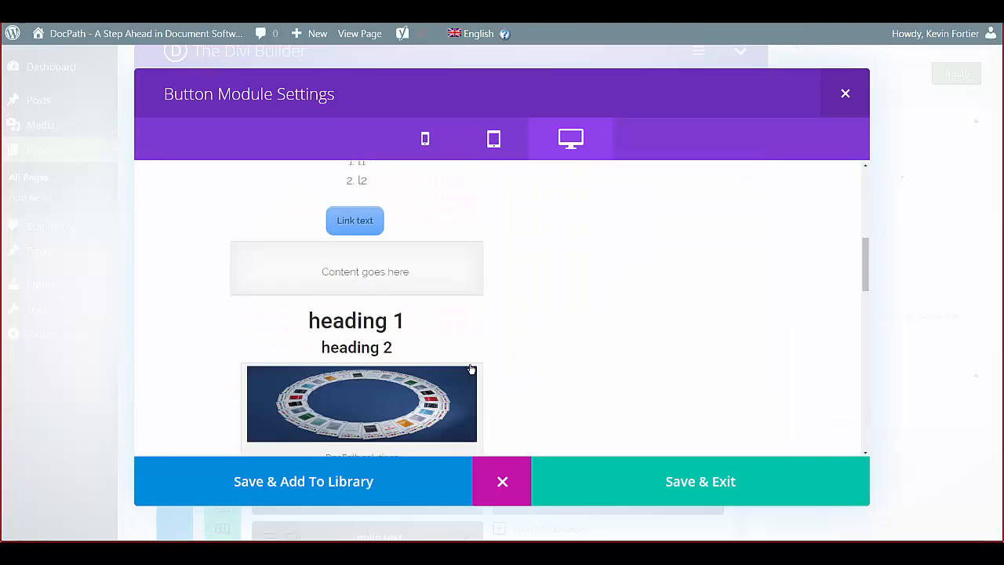
scroll(473, 369, down, 6)
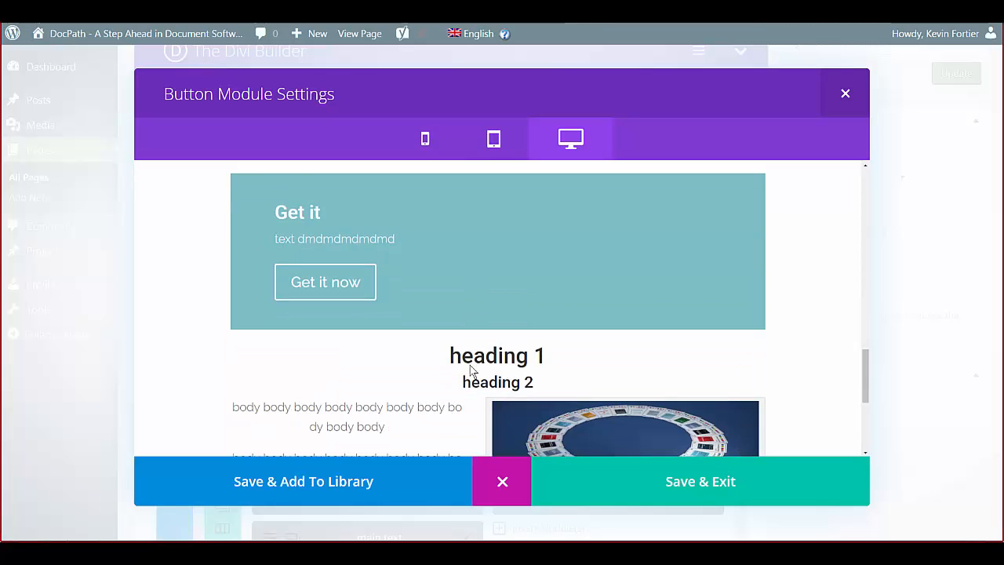
scroll(469, 365, down, 4)
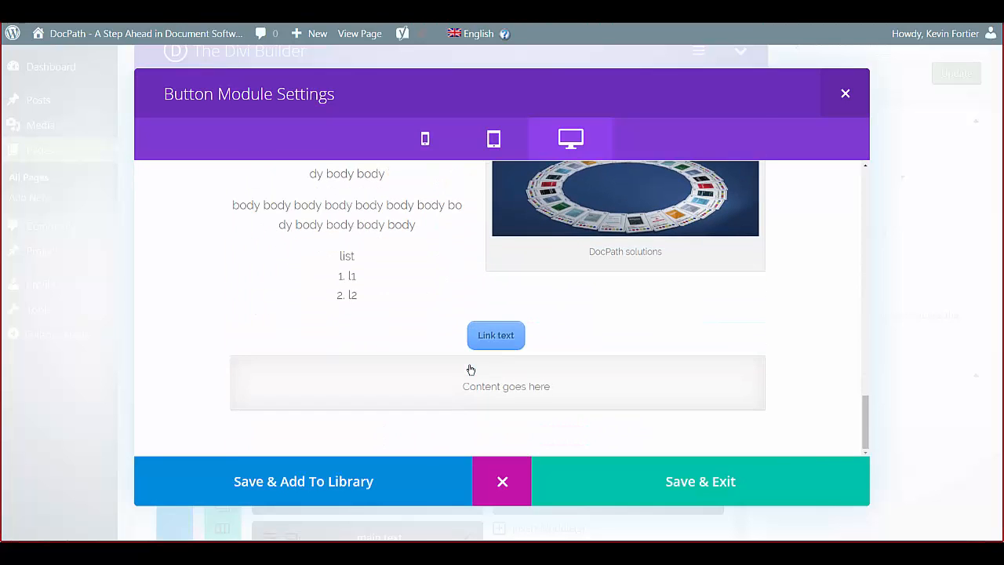
scroll(469, 367, up, 11)
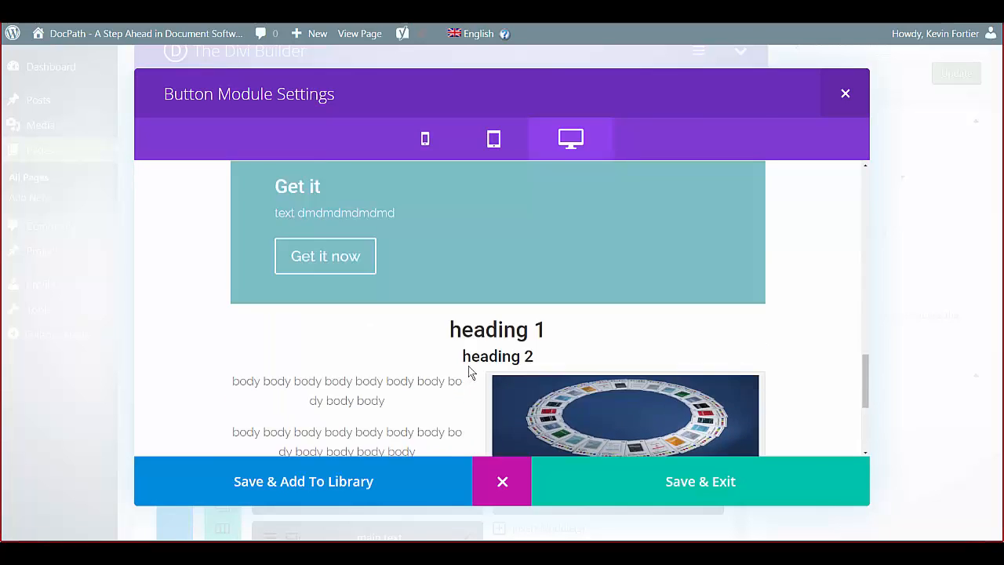
scroll(469, 369, up, 5)
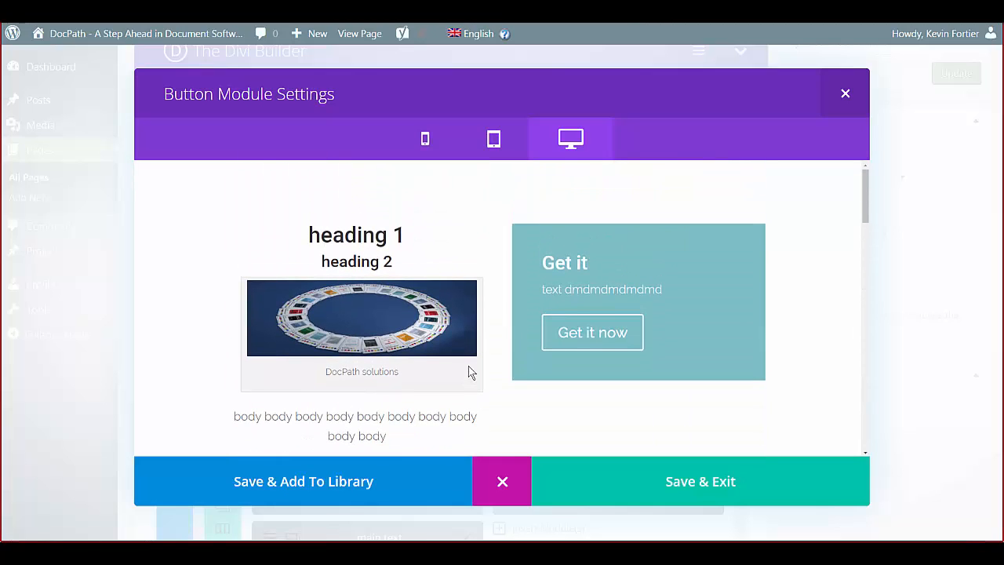
scroll(469, 372, down, 3)
scroll(468, 371, down, 2)
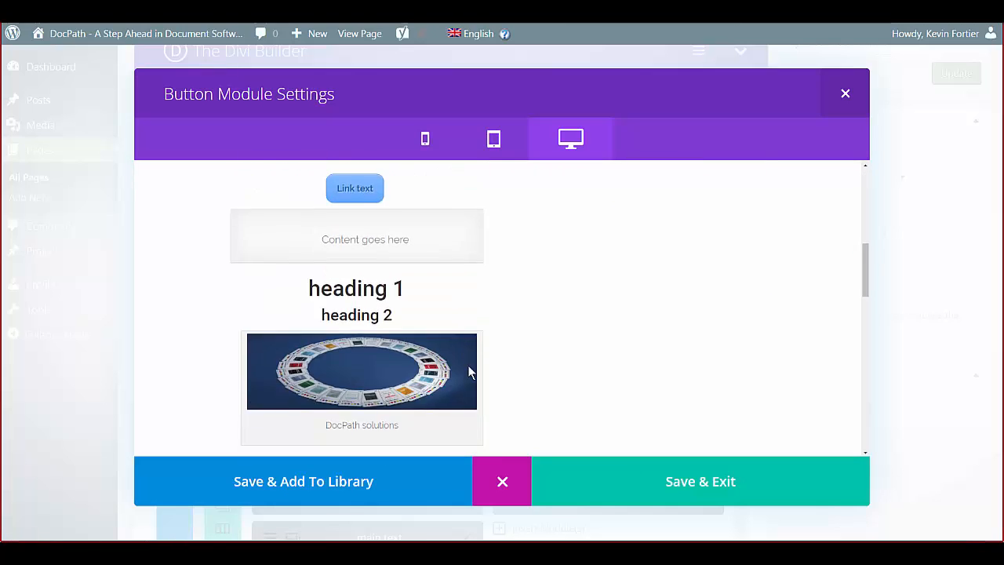
click(502, 481)
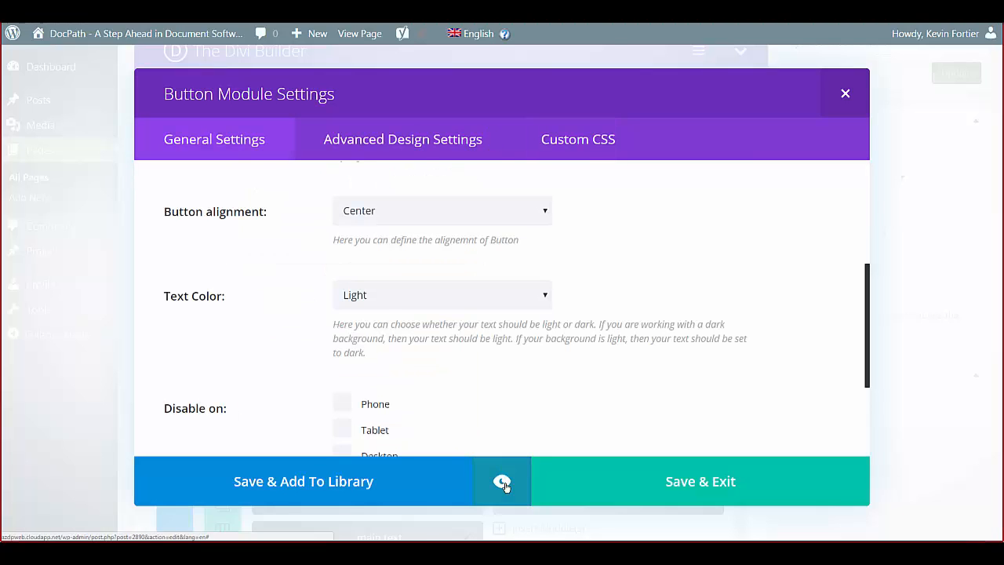
Set the button's text color to Dark, check it in the module preview, and save the button settings
click(415, 303)
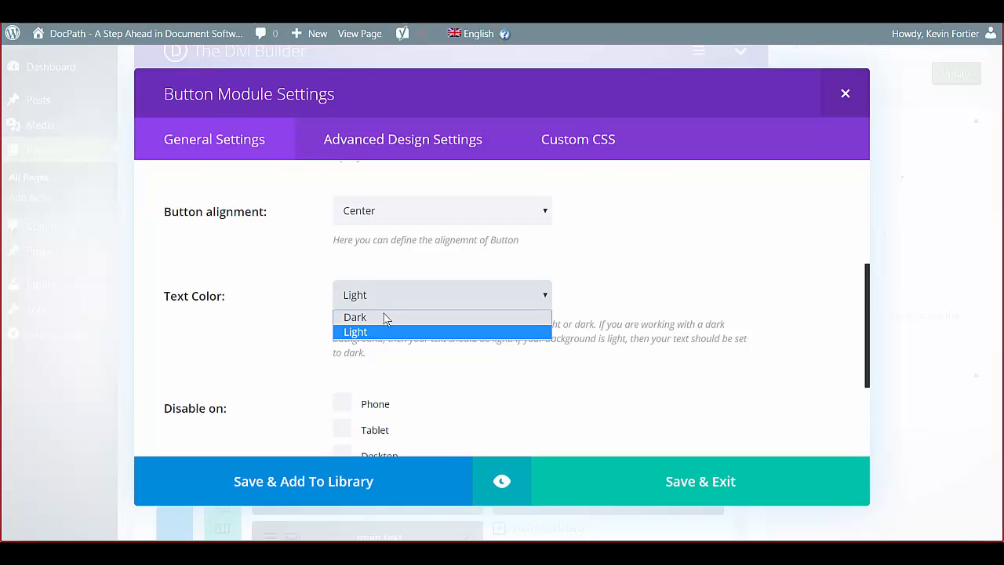
click(380, 315)
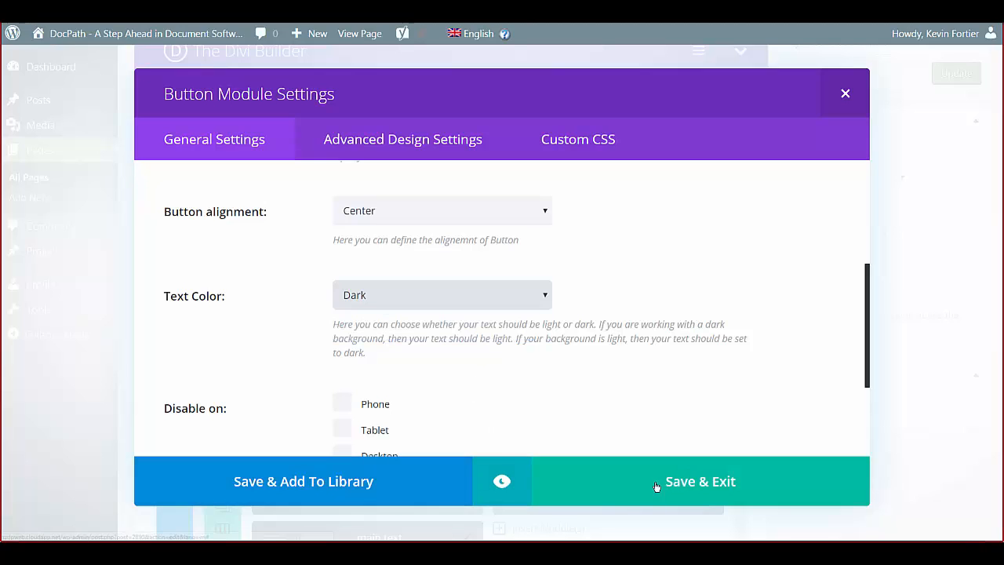
click(502, 481)
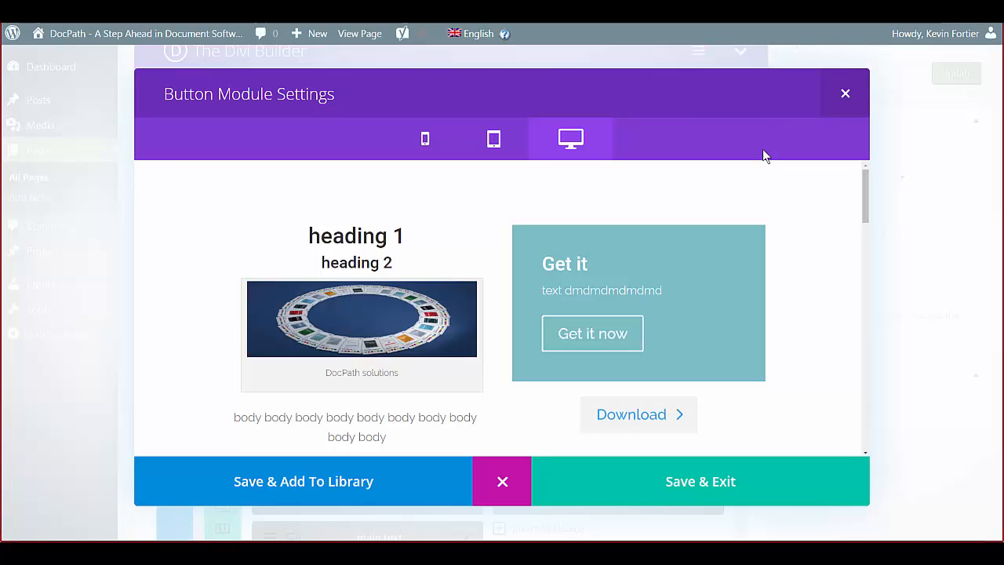
click(502, 485)
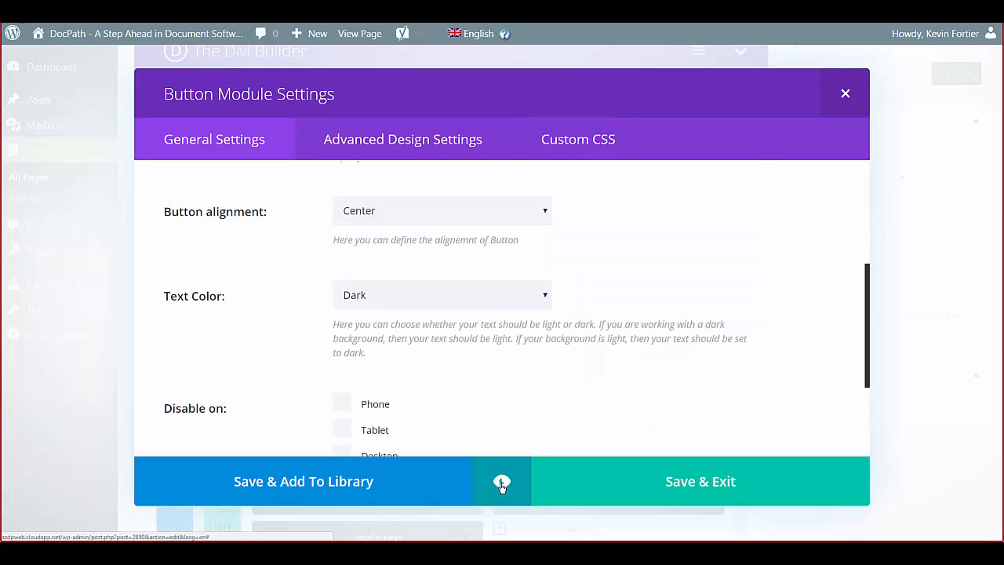
click(681, 482)
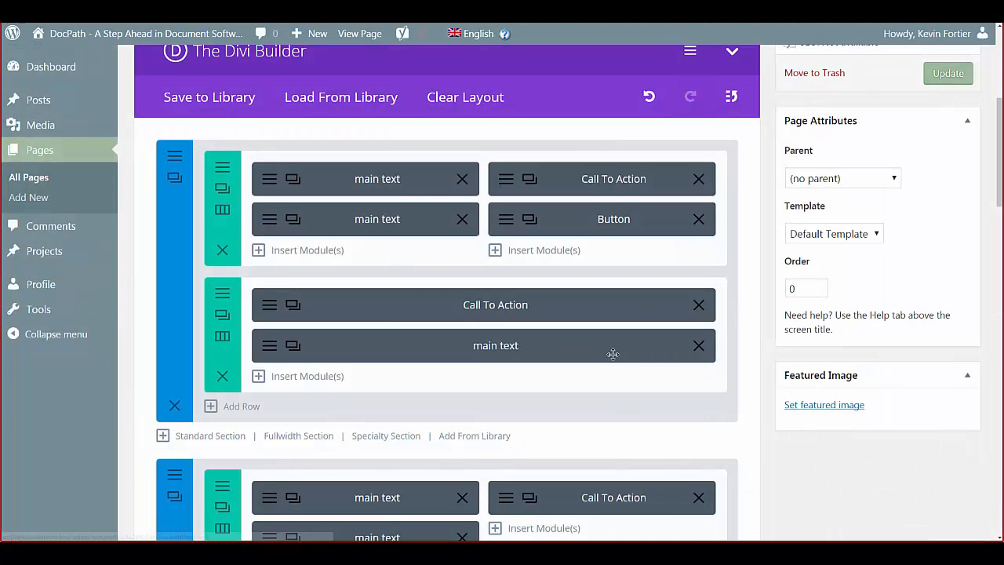
Give the first row a yellow background color in its advanced design settings and save the row
click(224, 170)
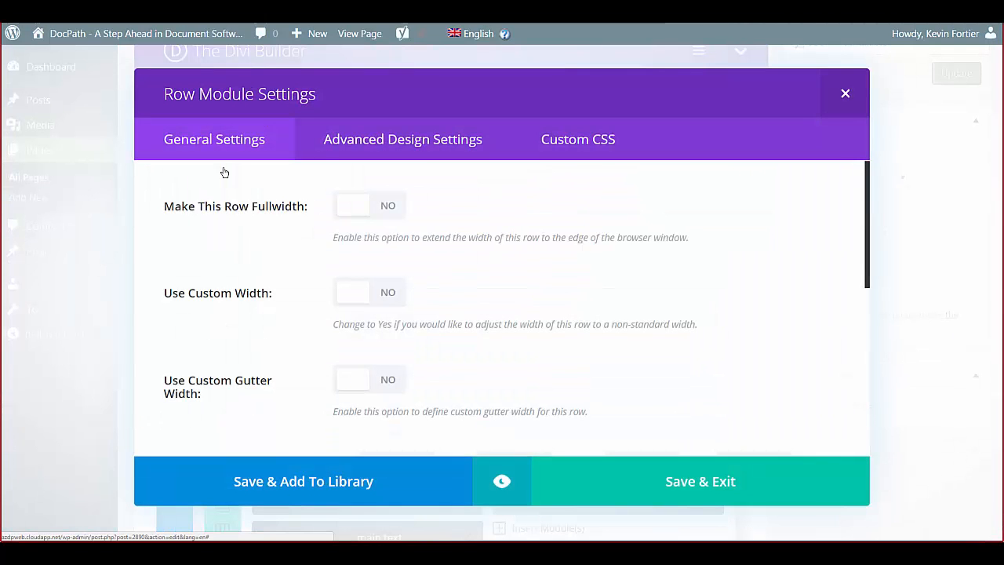
scroll(291, 255, down, 3)
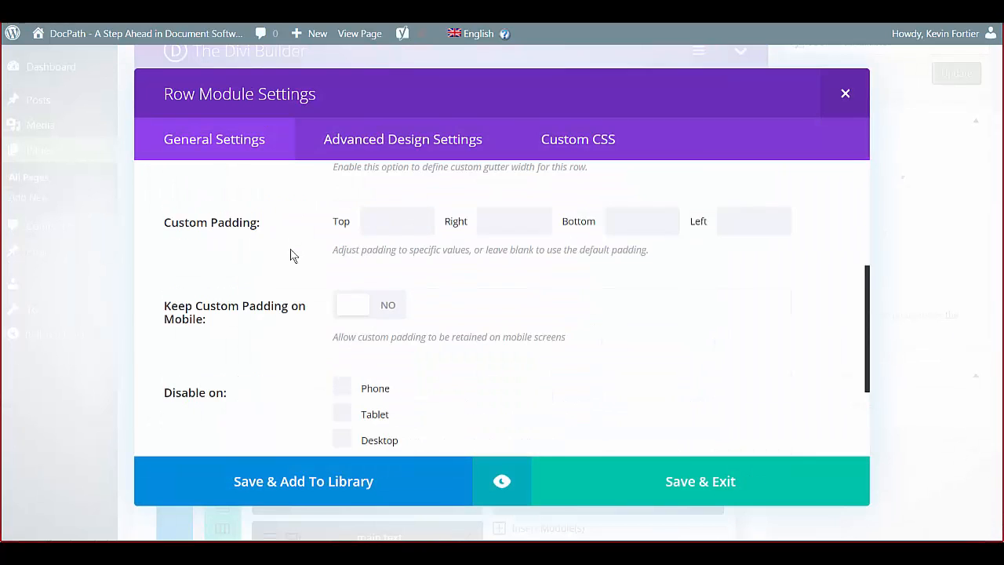
scroll(290, 254, down, 2)
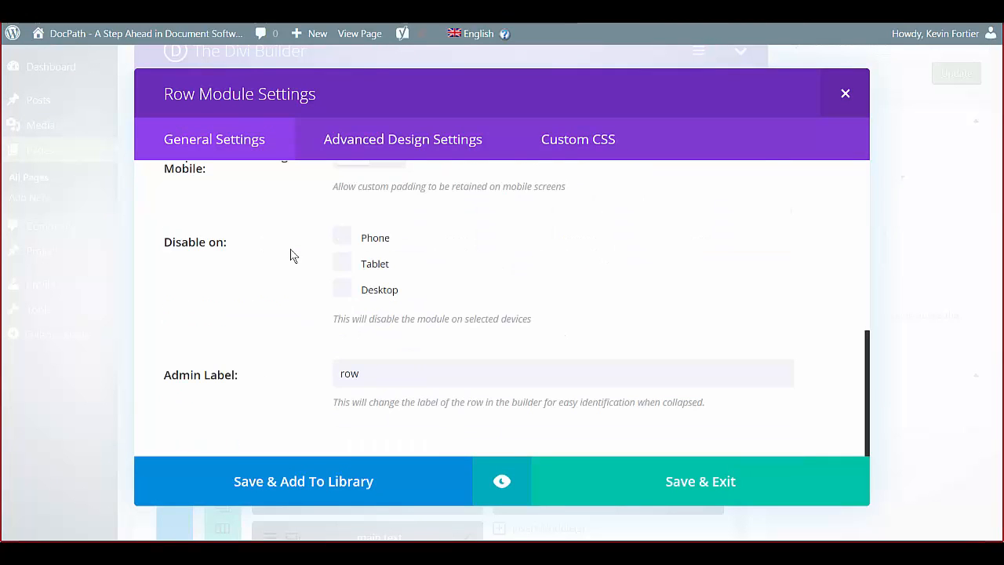
scroll(290, 255, up, 4)
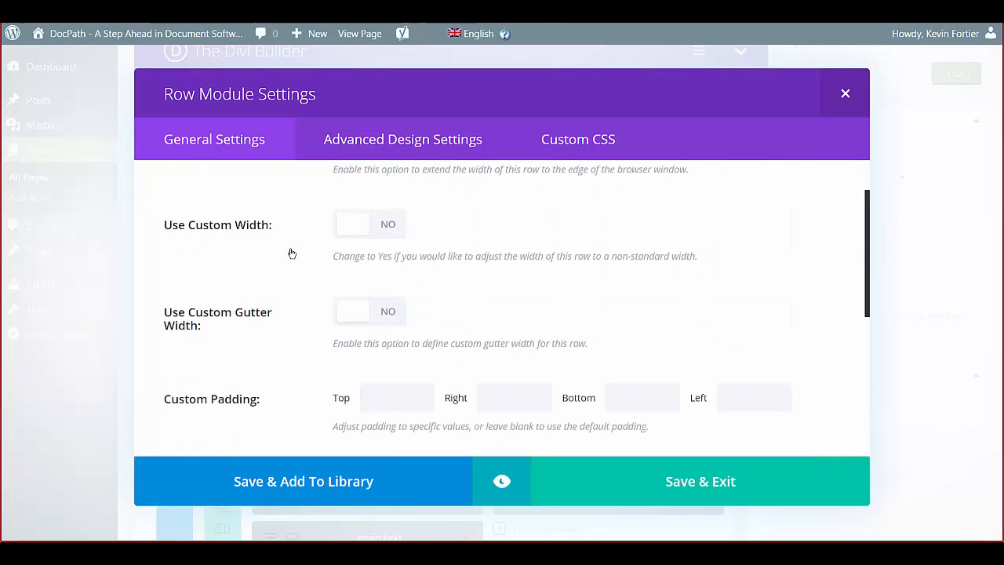
scroll(291, 253, up, 1)
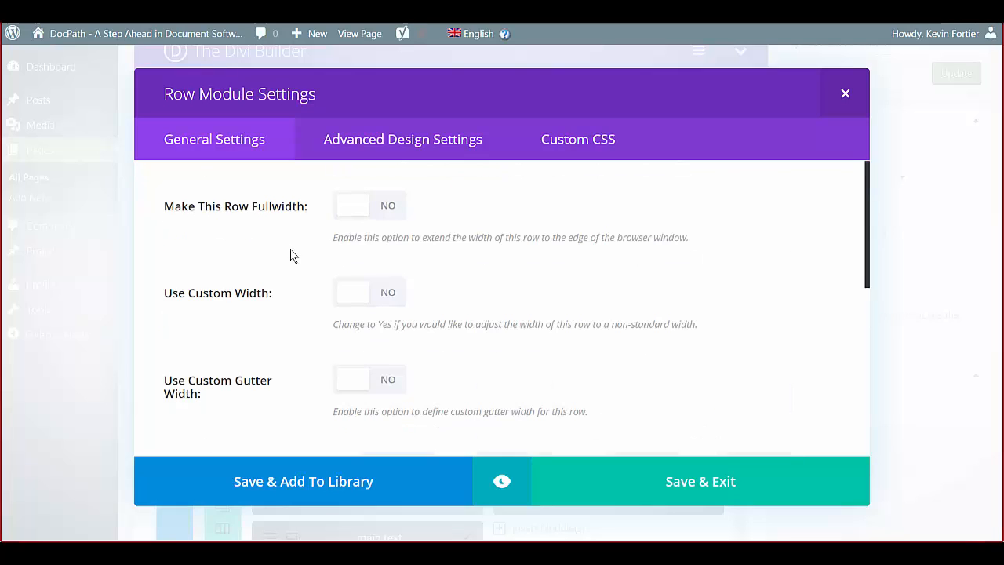
click(396, 145)
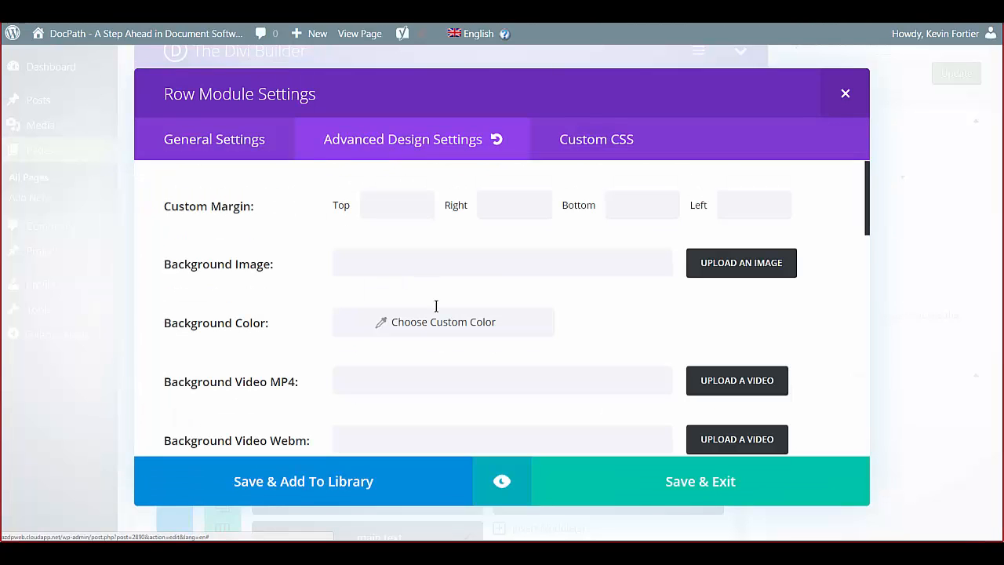
click(402, 323)
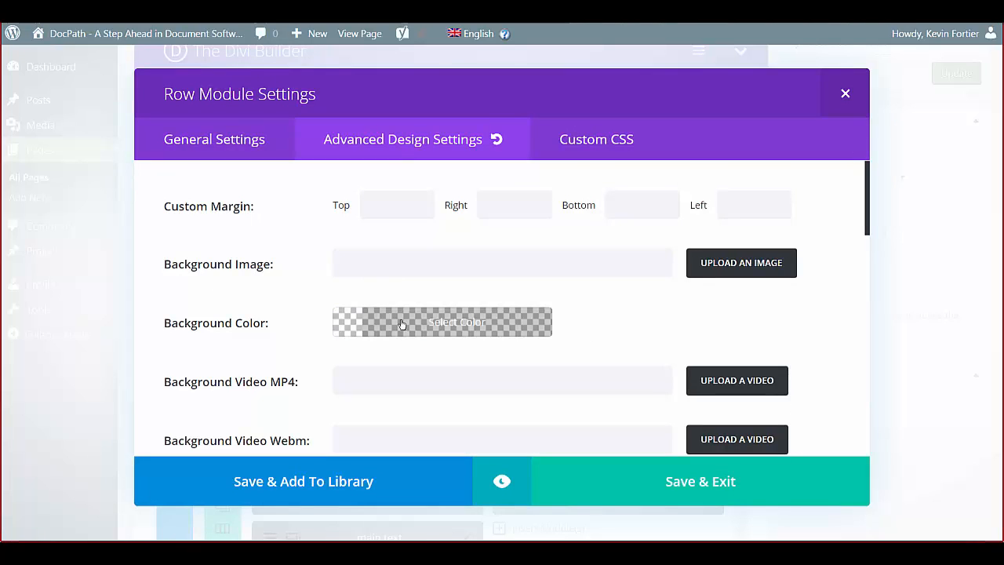
click(424, 323)
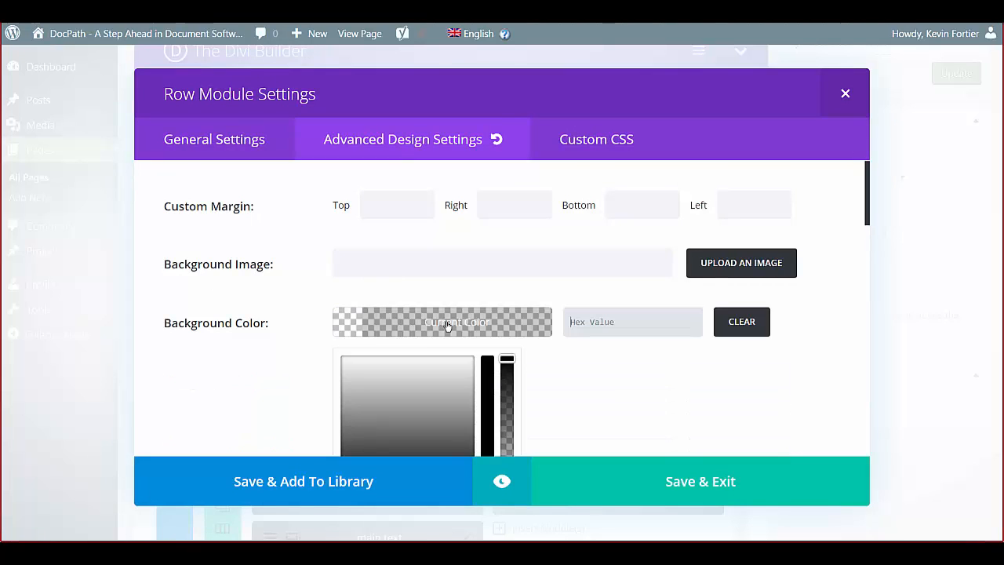
scroll(443, 367, down, 2)
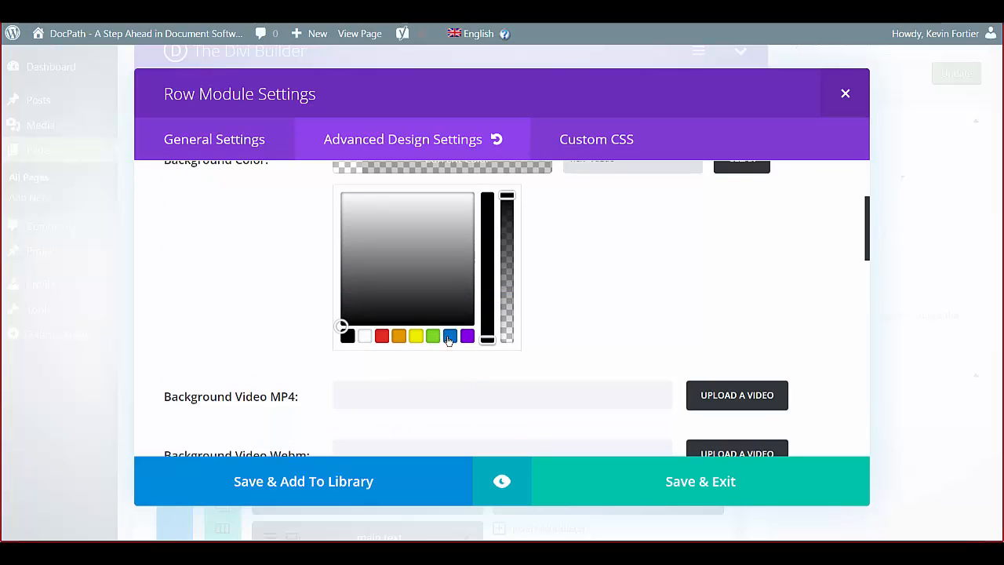
click(416, 339)
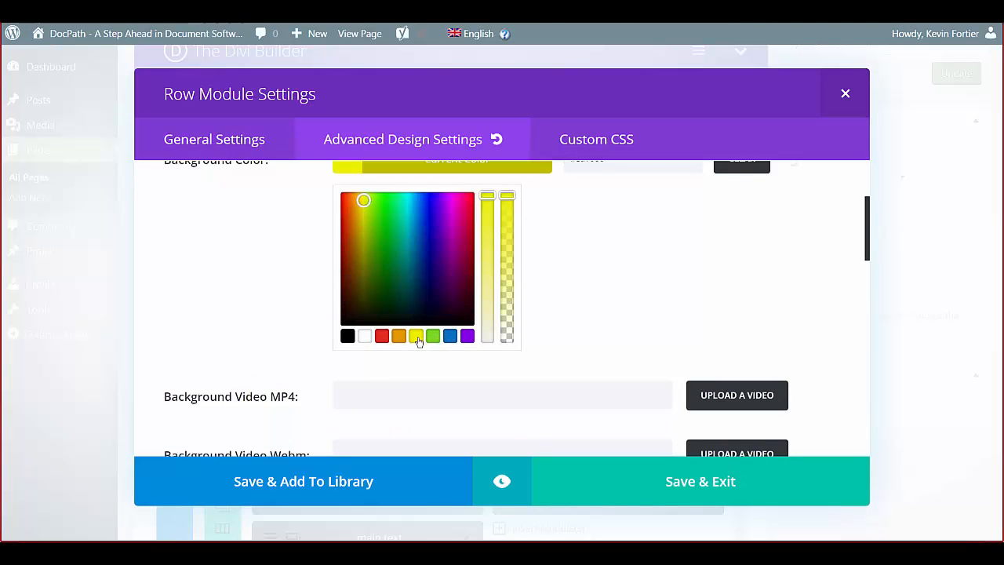
click(680, 489)
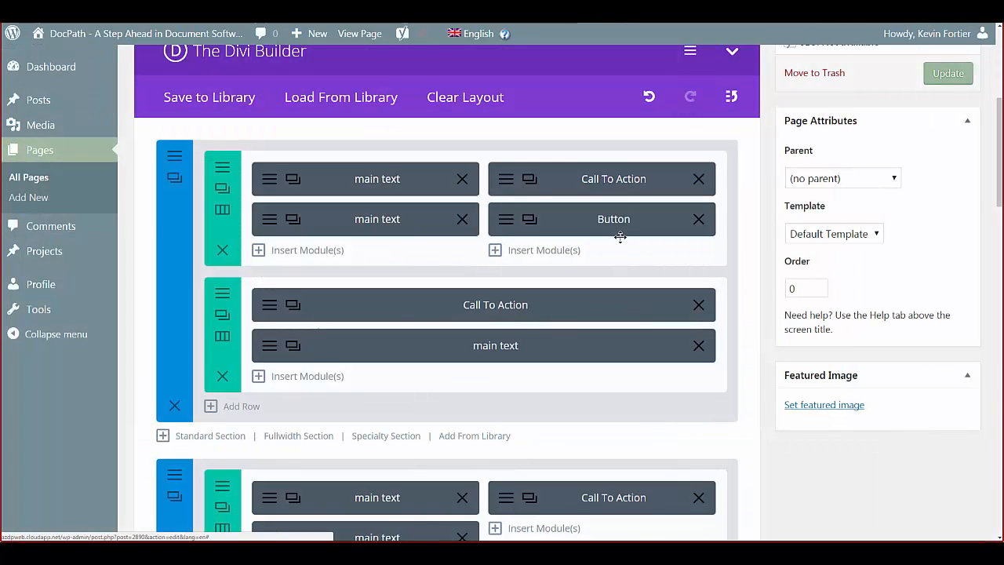
Preview the page changes to check the row background and Download button, and return to the page layout in the editor
scroll(925, 139, up, 2)
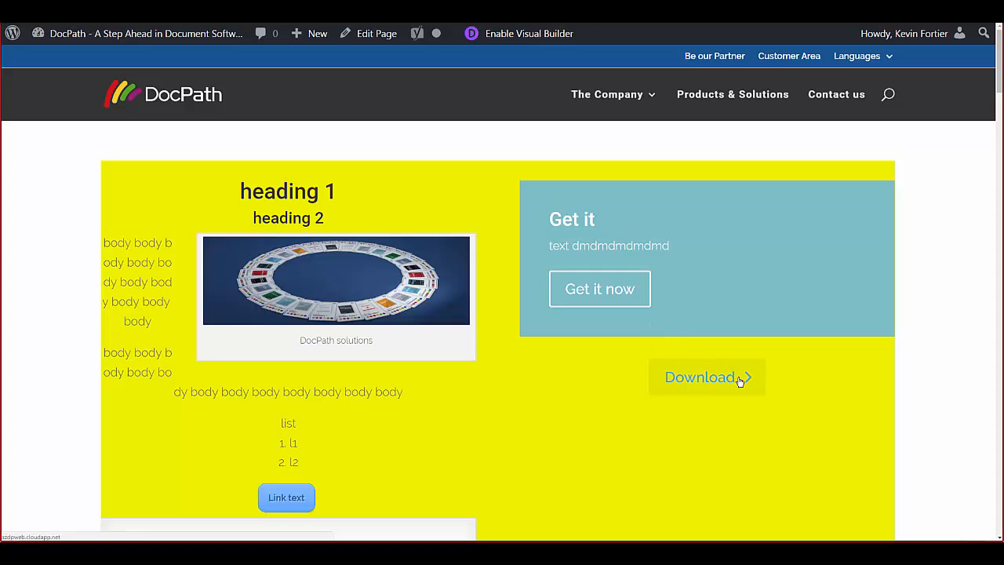
click(377, 25)
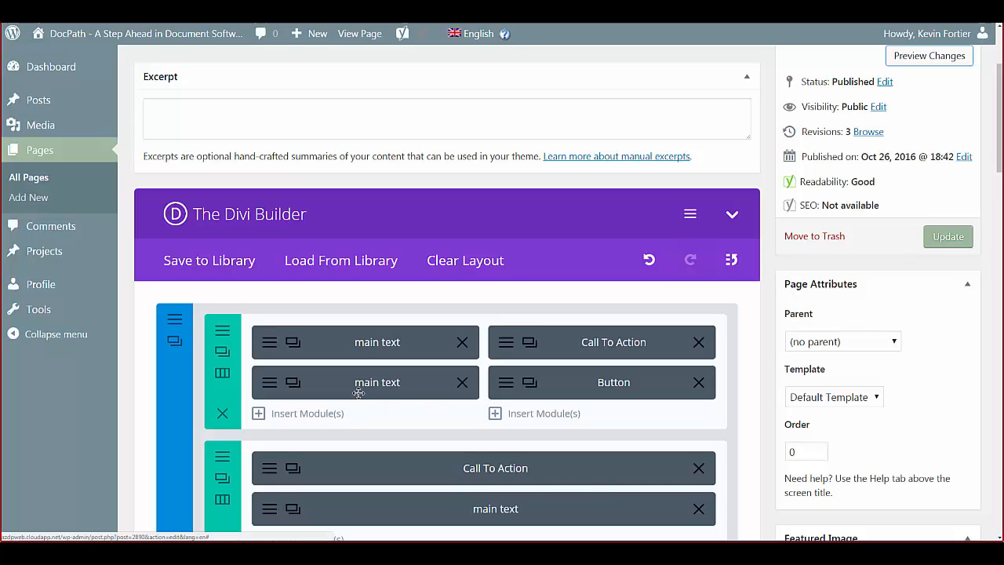
scroll(358, 393, down, 1)
scroll(357, 392, down, 3)
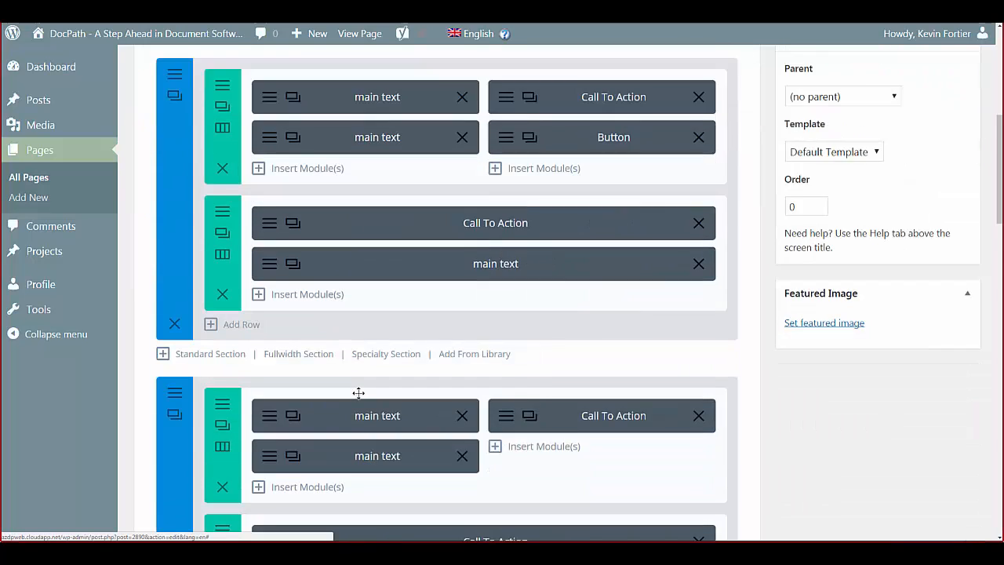